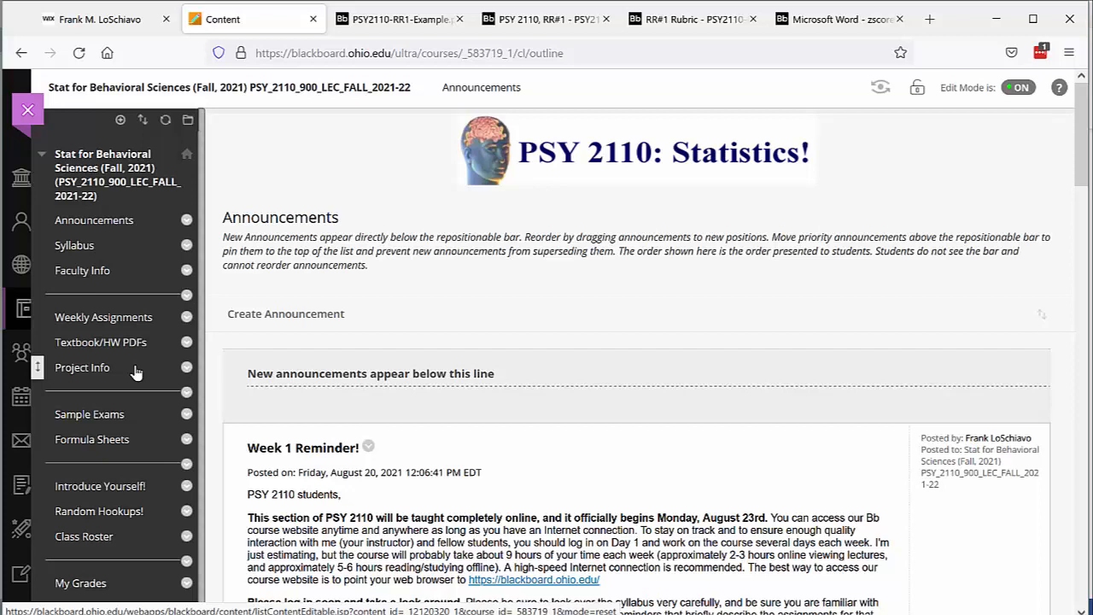
Open the course's Project Info page and review the Research Report #1 entry with its attached files
click(135, 372)
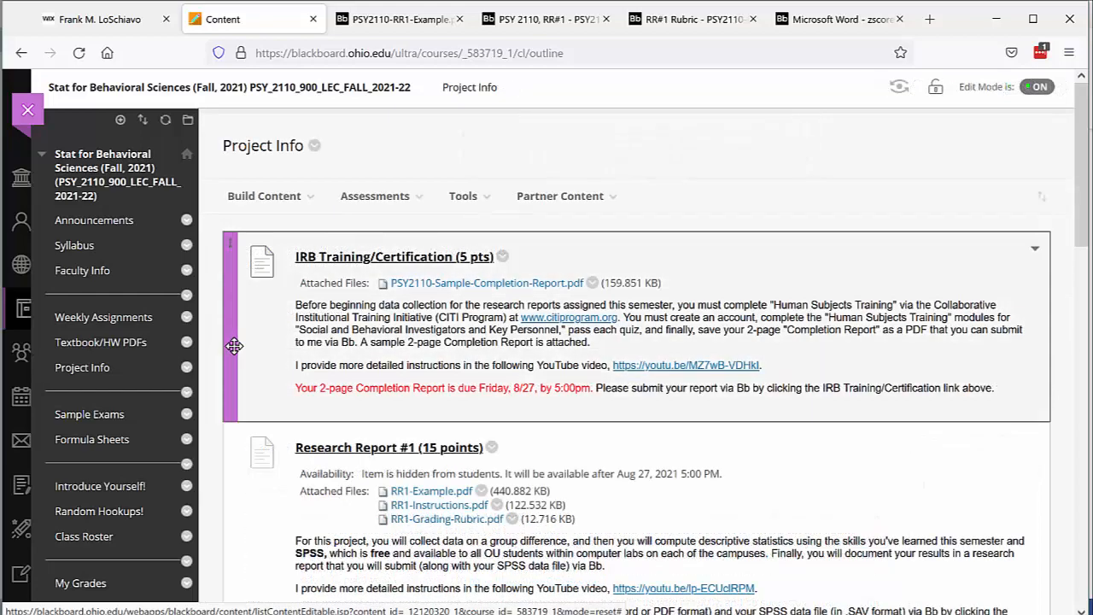
scroll(237, 347, down, 2)
scroll(237, 346, down, 1)
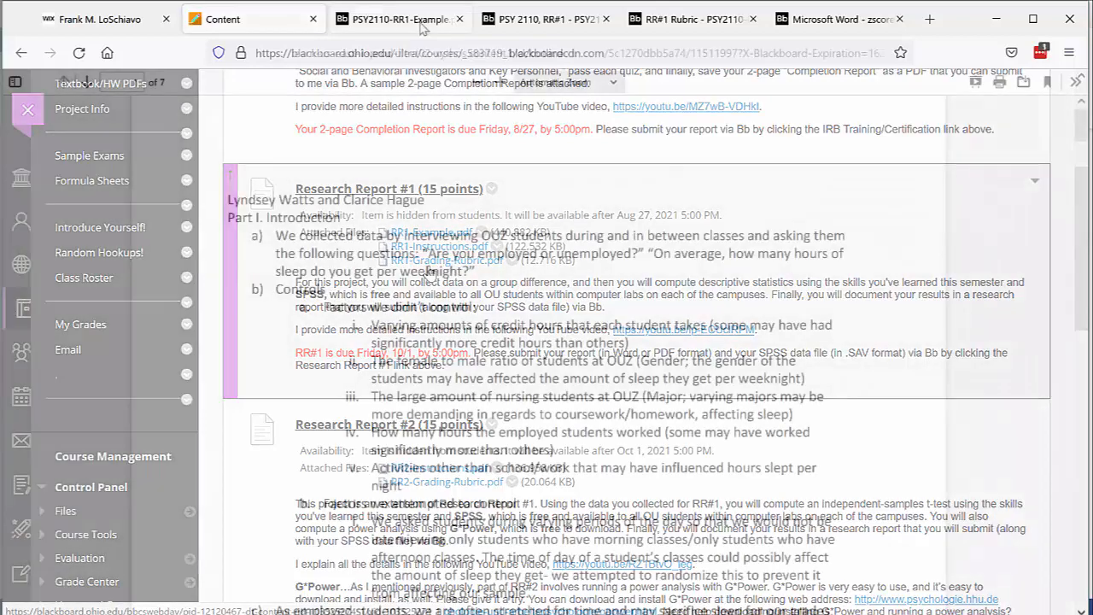
Read through the RR1 example report PDF, from the introduction through the frequency tables, histograms and central tendency statistics
click(420, 25)
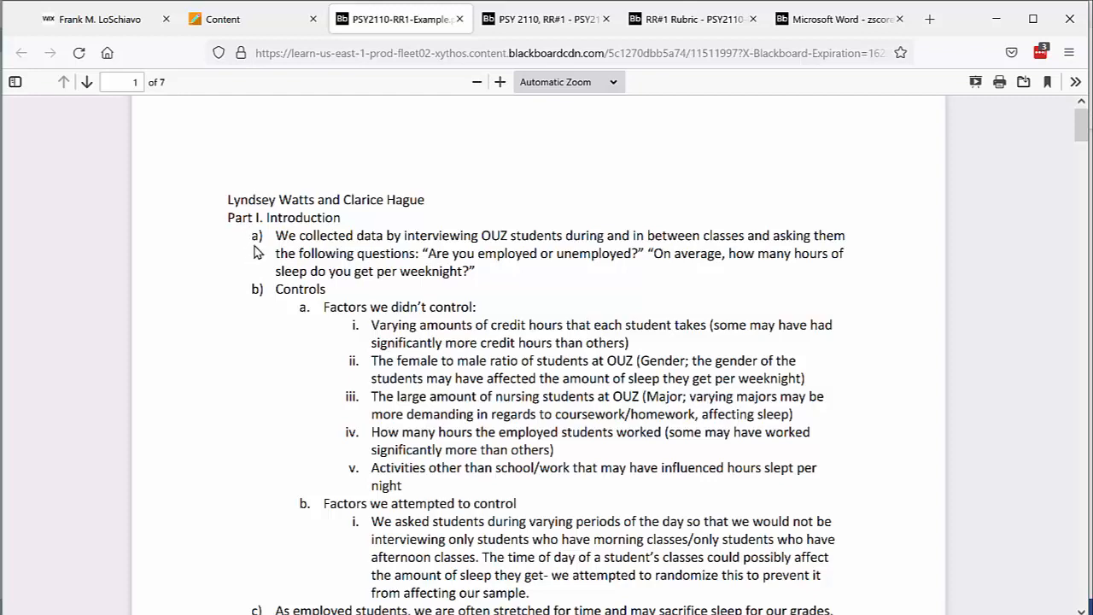
scroll(245, 300, down, 7)
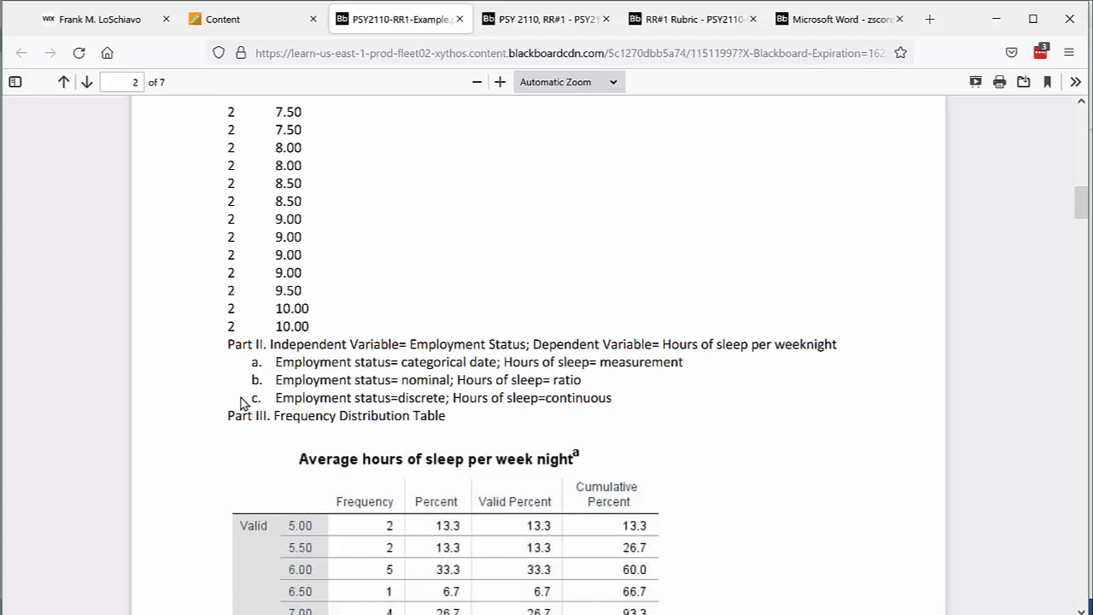
scroll(240, 403, down, 3)
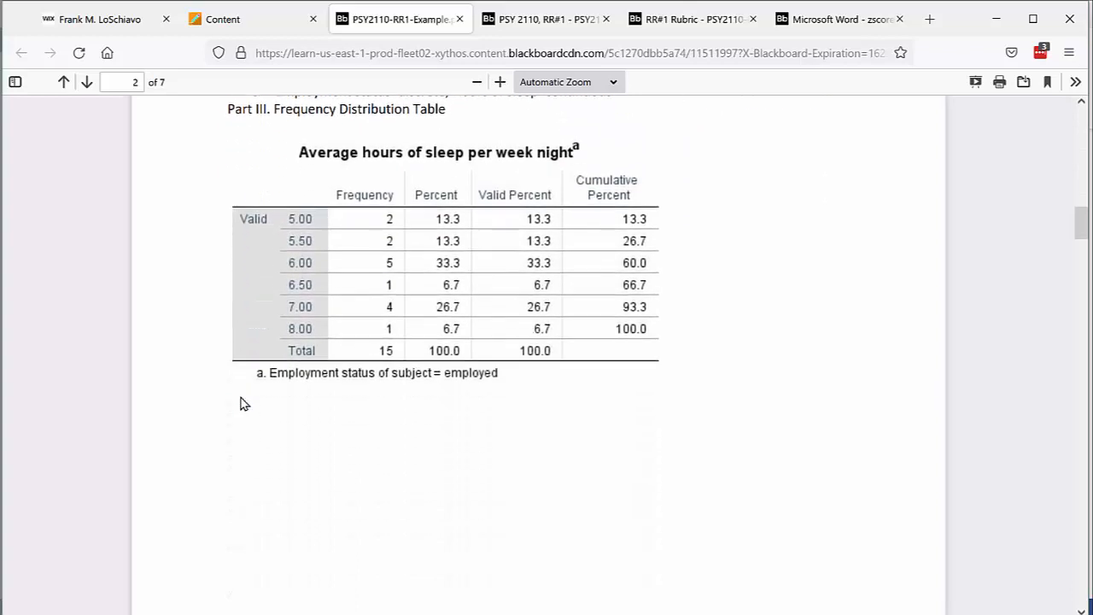
scroll(241, 403, down, 9)
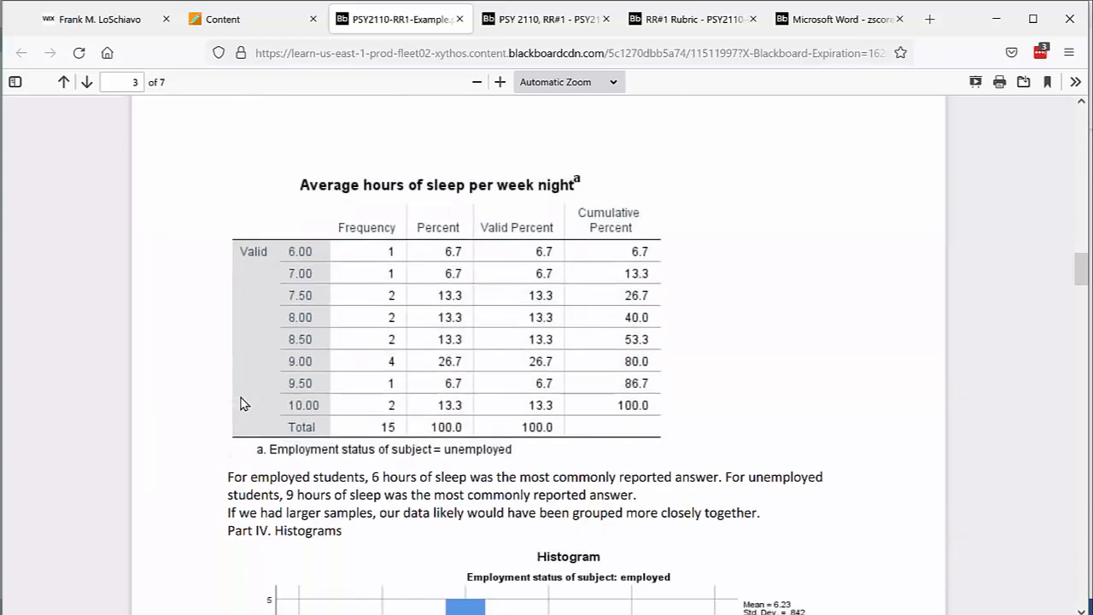
scroll(241, 403, down, 9)
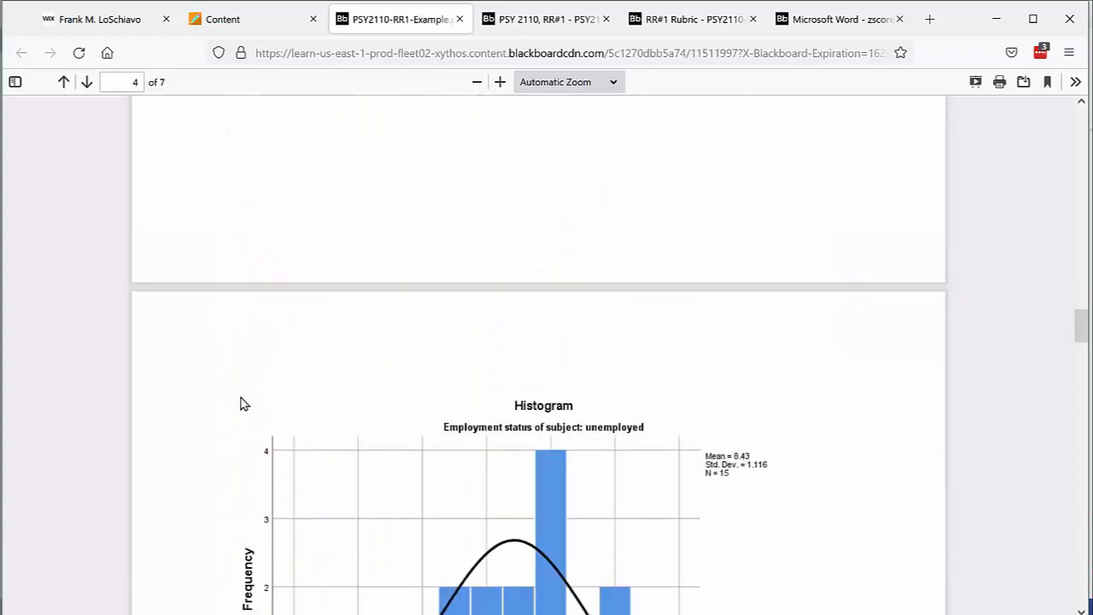
scroll(241, 403, down, 4)
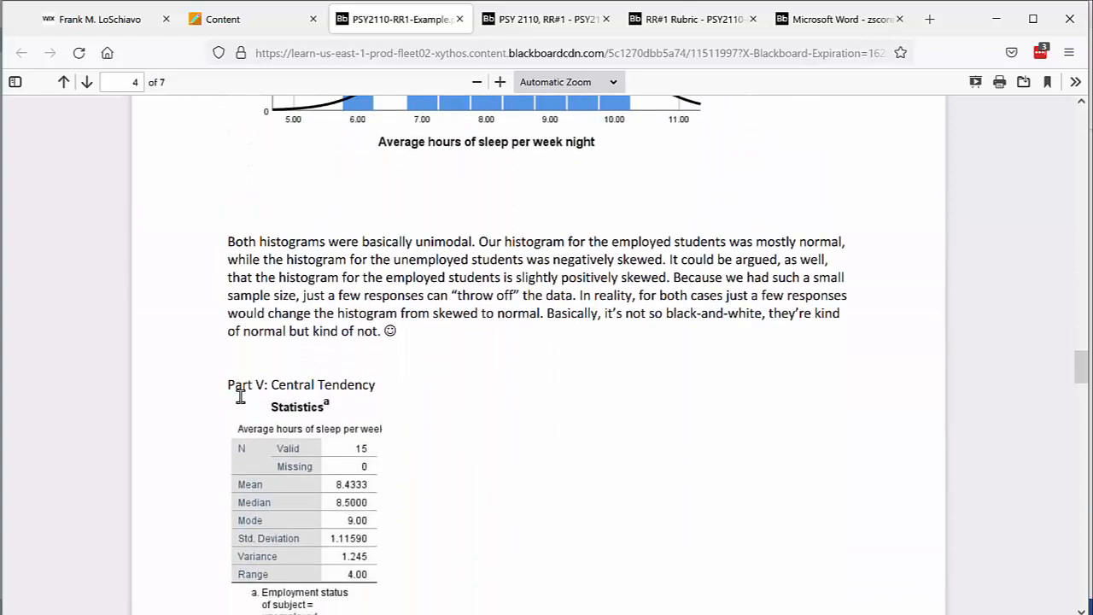
scroll(241, 397, down, 7)
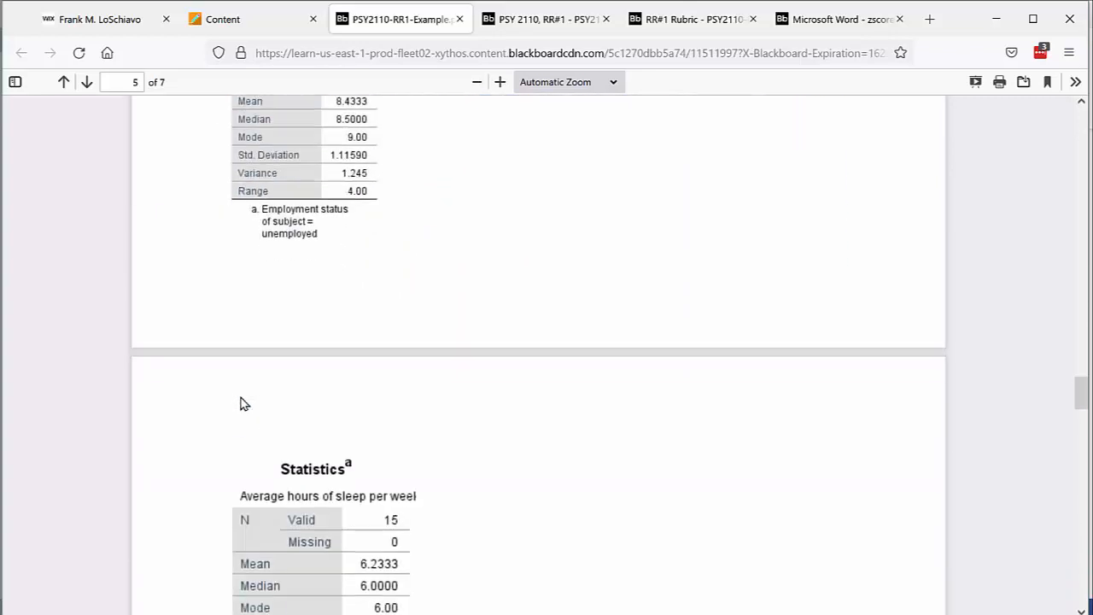
scroll(241, 403, down, 3)
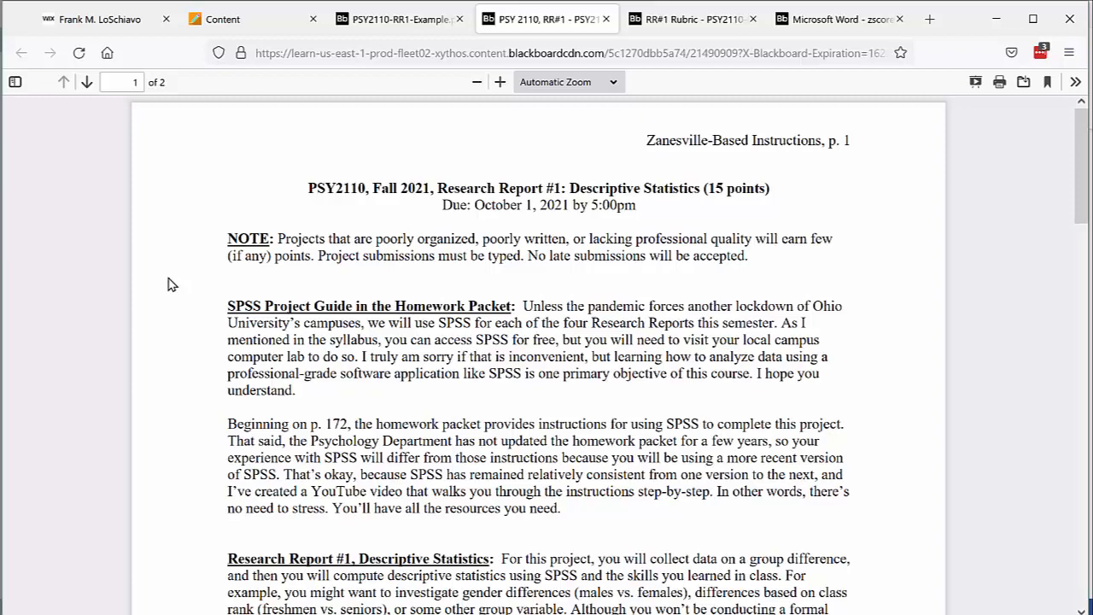
Read the Research Report #1 instructions and the blank data collection sheet in Excel, including the survey question below the tables
scroll(169, 284, down, 5)
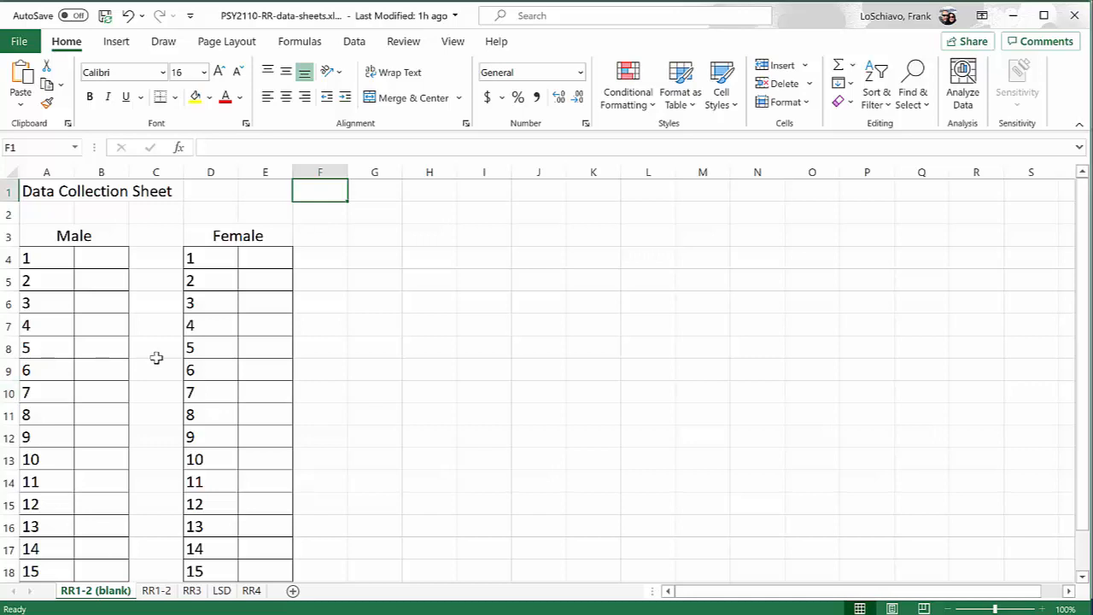
scroll(203, 356, down, 2)
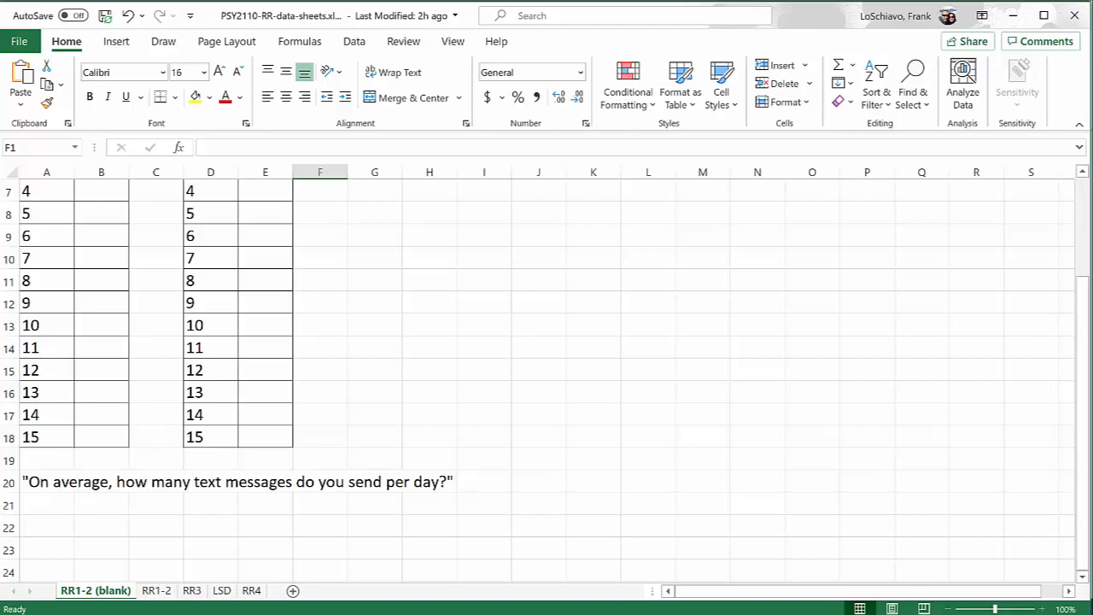
Launch IBM SPSS Statistics 27 and dismiss its welcome dialog to reach the empty data editor
key(super)
scroll(98, 376, down, 3)
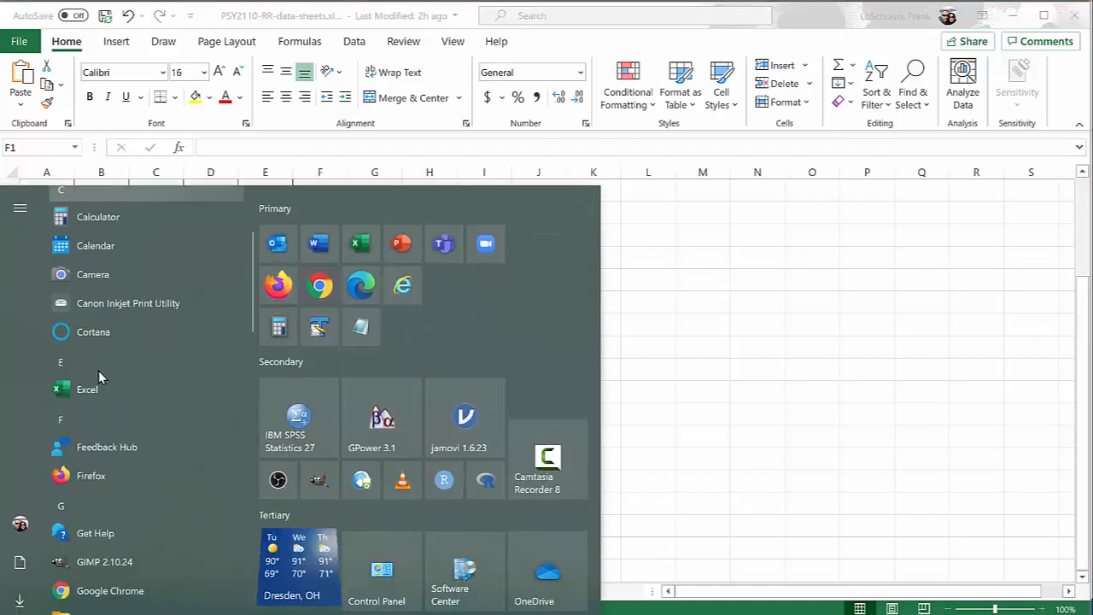
scroll(99, 376, down, 5)
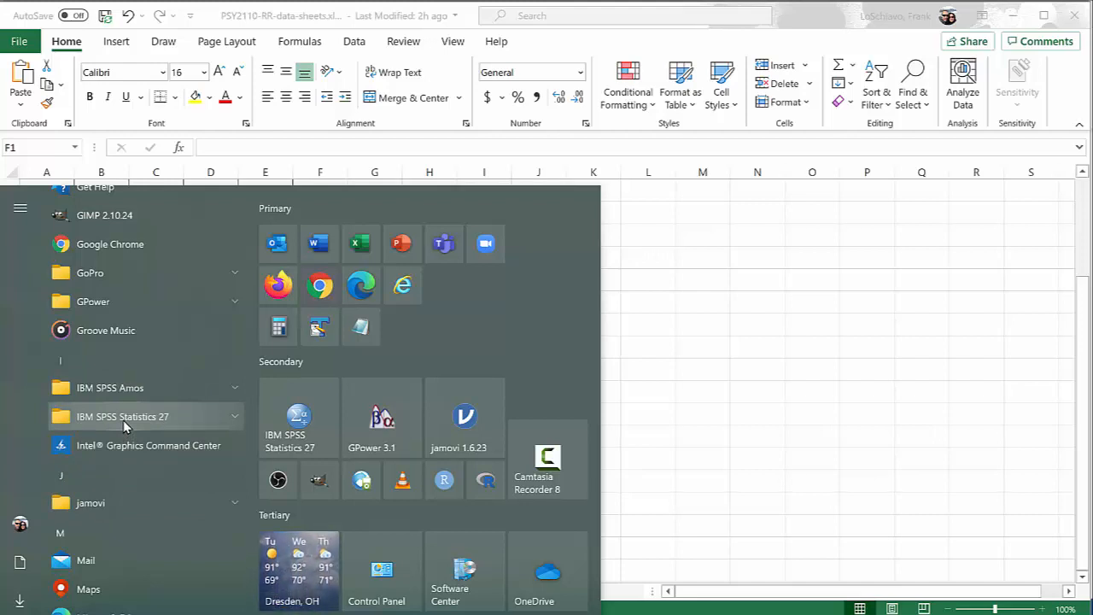
click(123, 420)
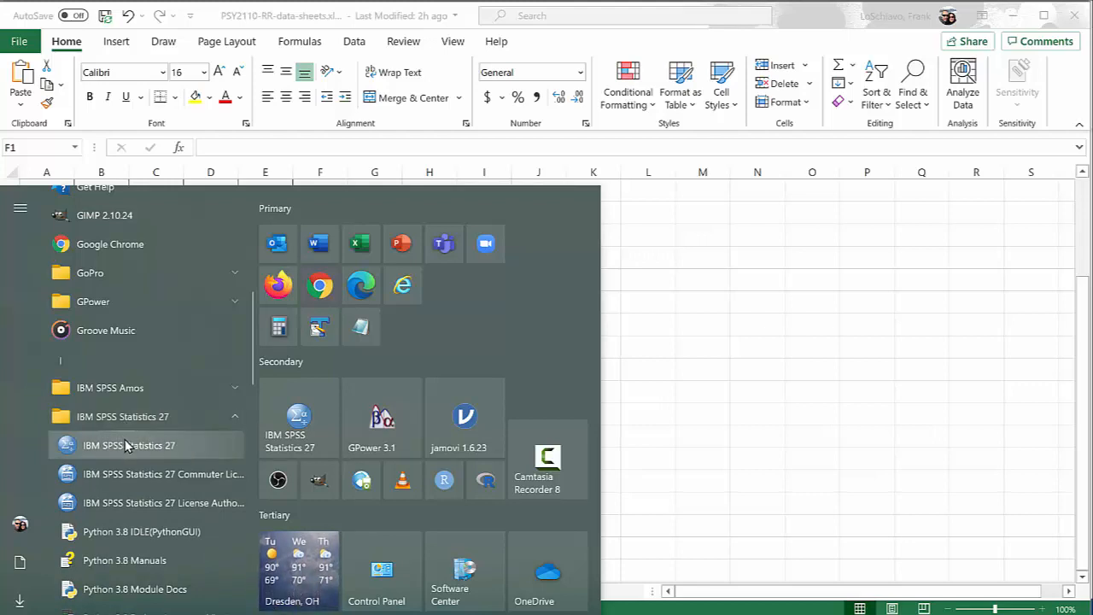
click(125, 446)
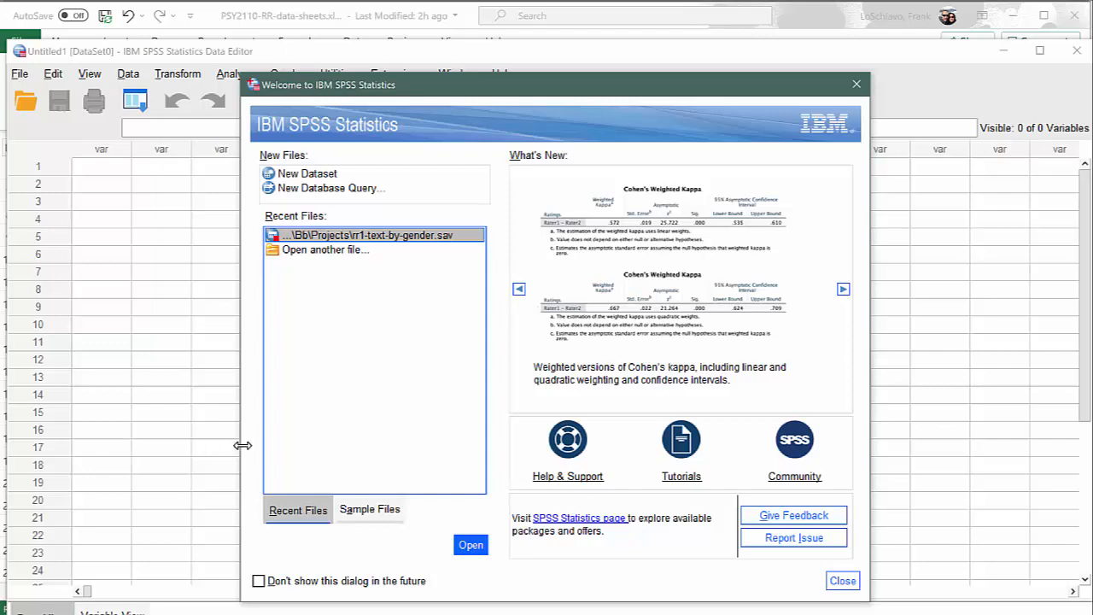
click(835, 584)
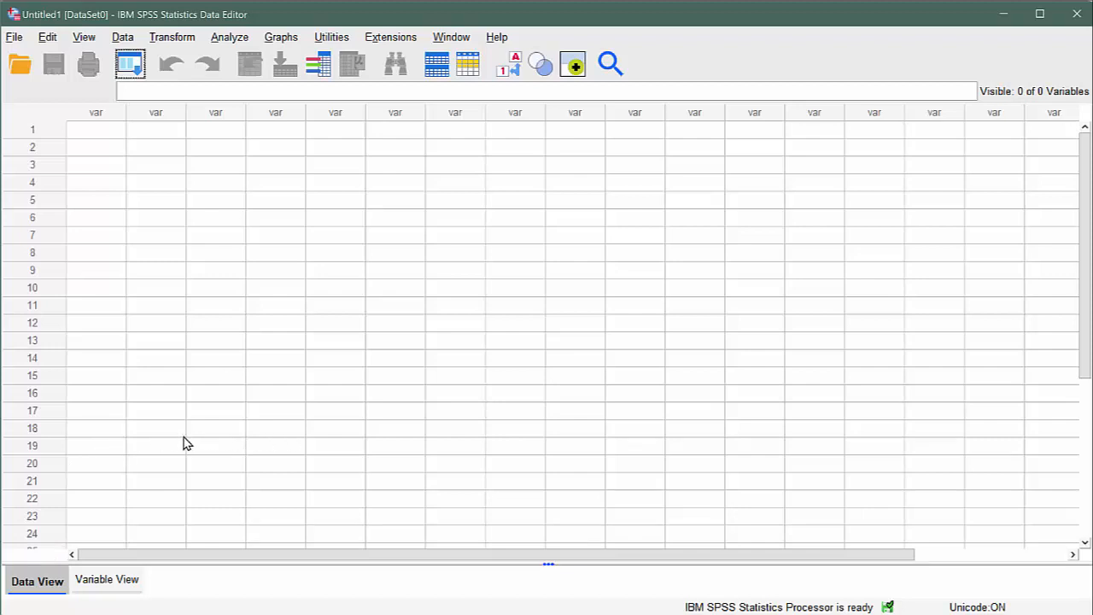
Switch to the variable definitions and create a first variable named gender
click(101, 580)
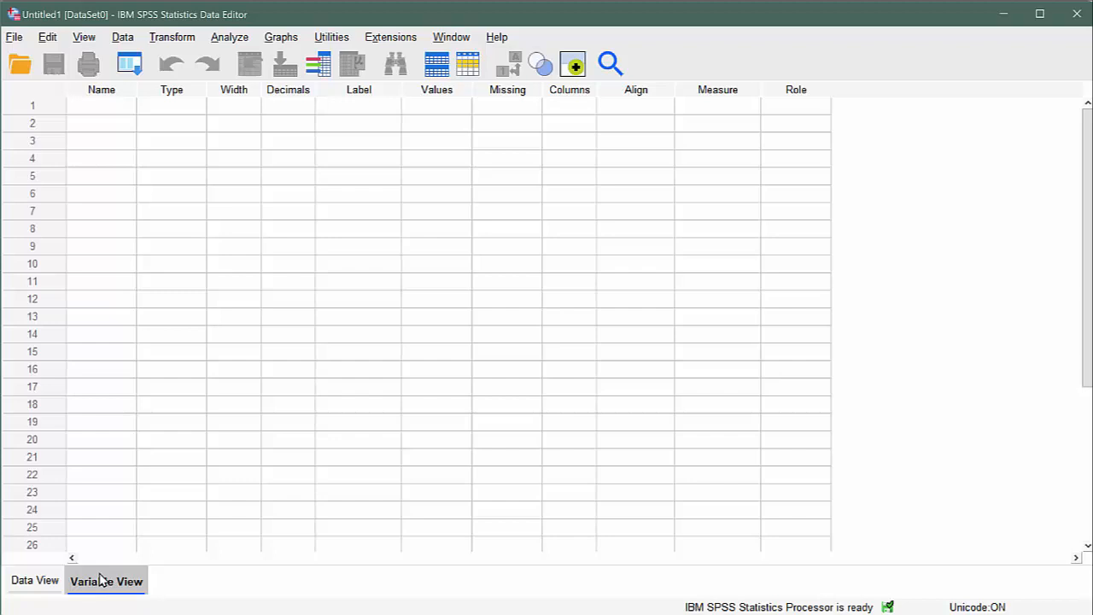
click(96, 104)
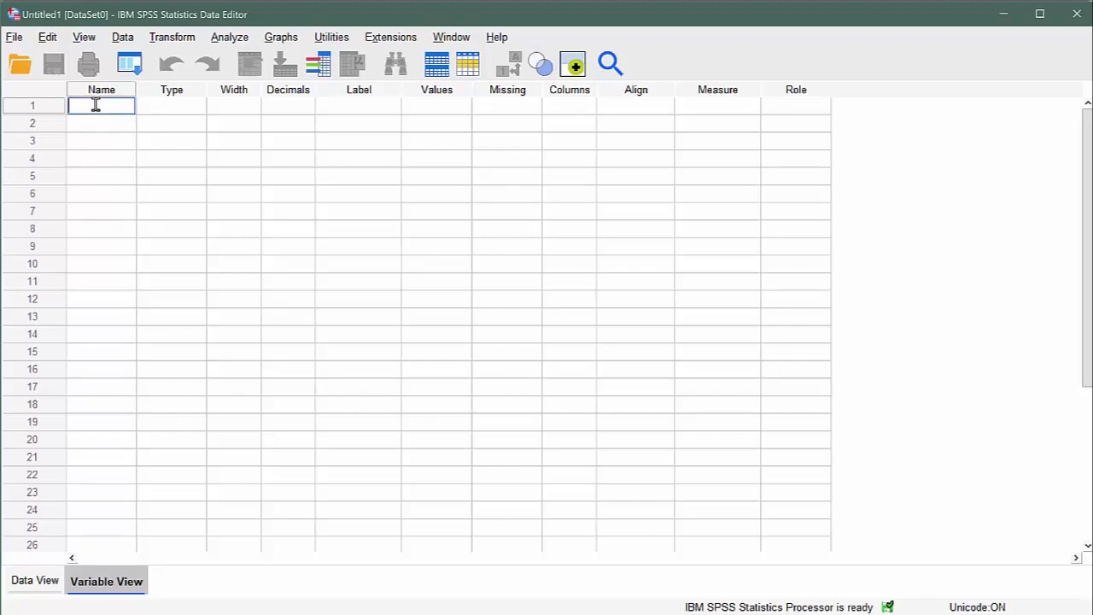
text(gender)
key(Return)
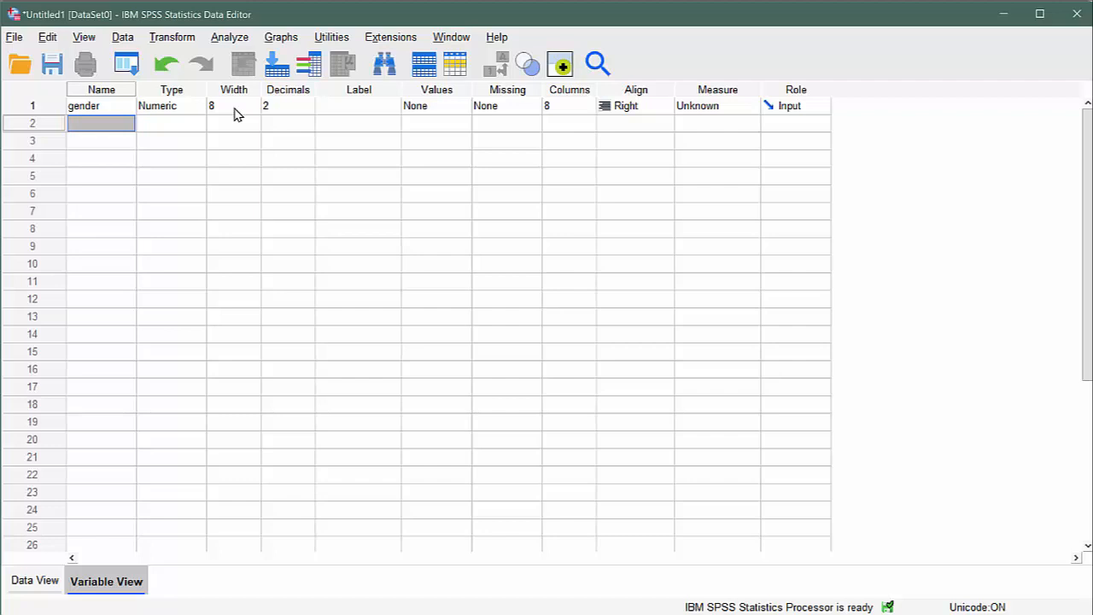
Set the gender variable to 0 decimals and label it "Gender of participant"
click(299, 106)
click(308, 109)
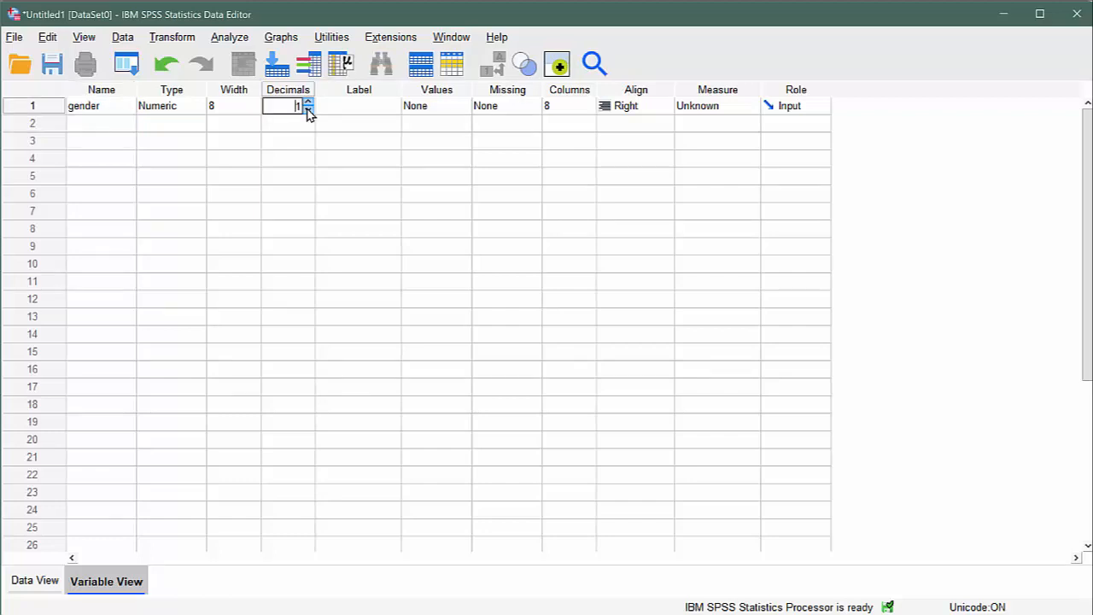
click(308, 109)
click(330, 104)
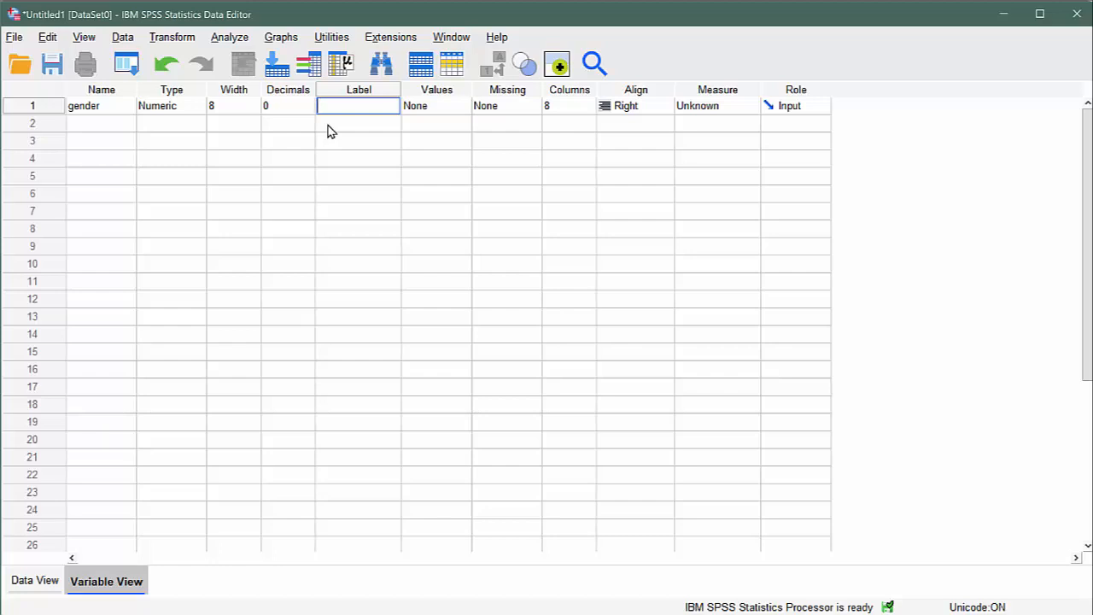
text(Gender of participat)
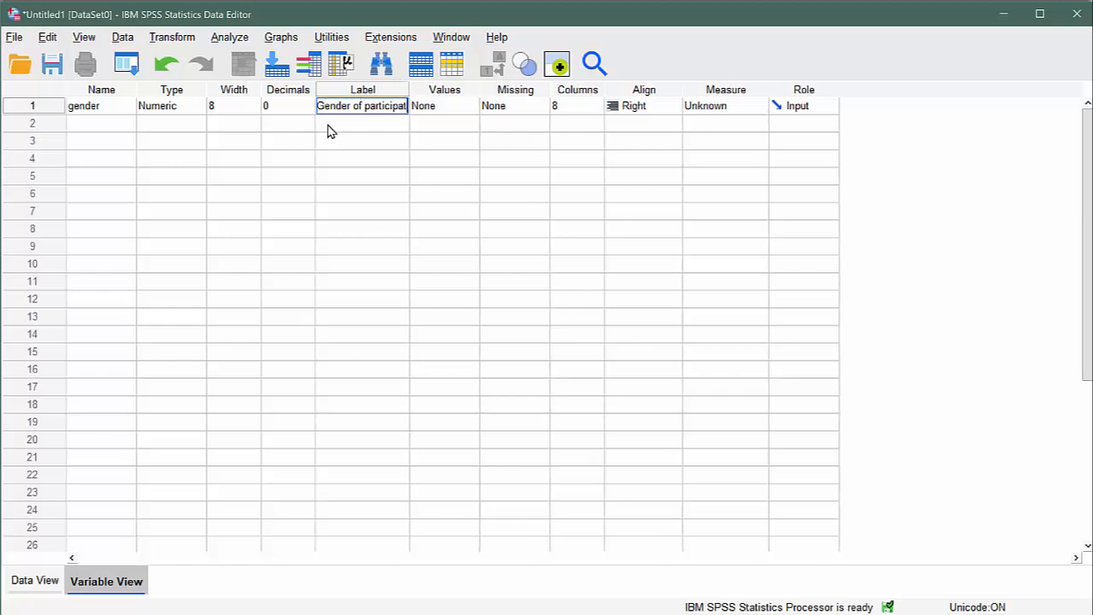
text(nt)
key(Return)
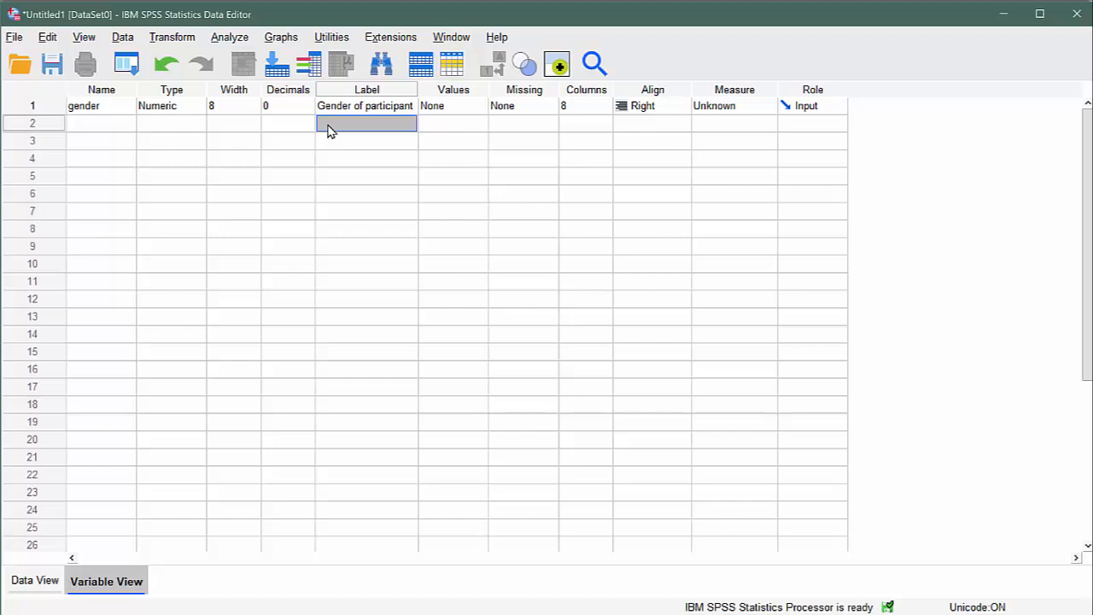
Assign the value labels 1 = male and 2 = female to the gender variable and set its measurement level to Nominal
click(450, 114)
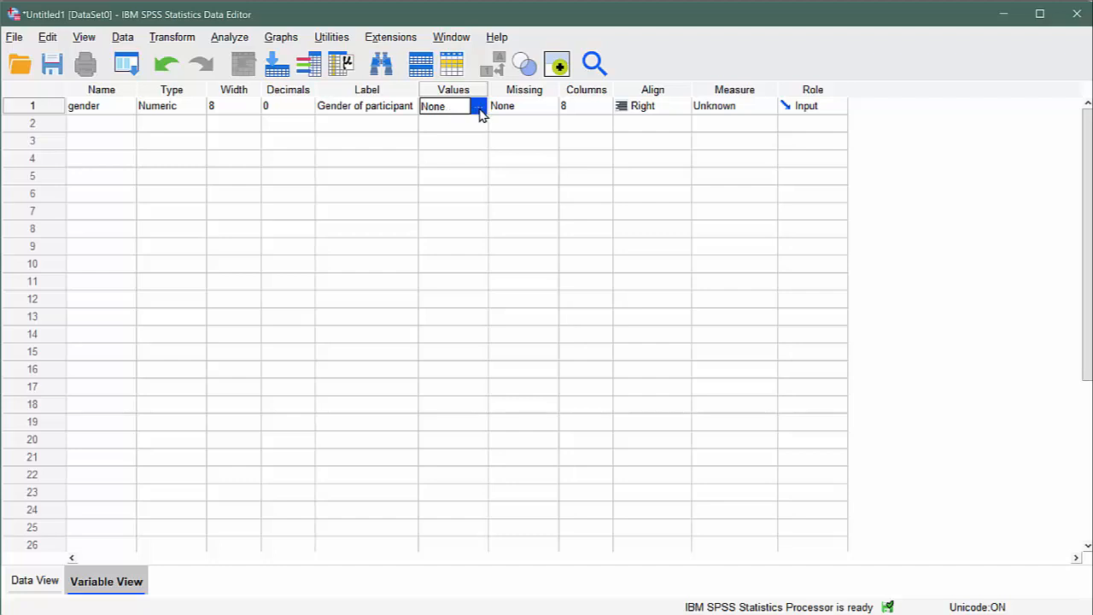
click(479, 113)
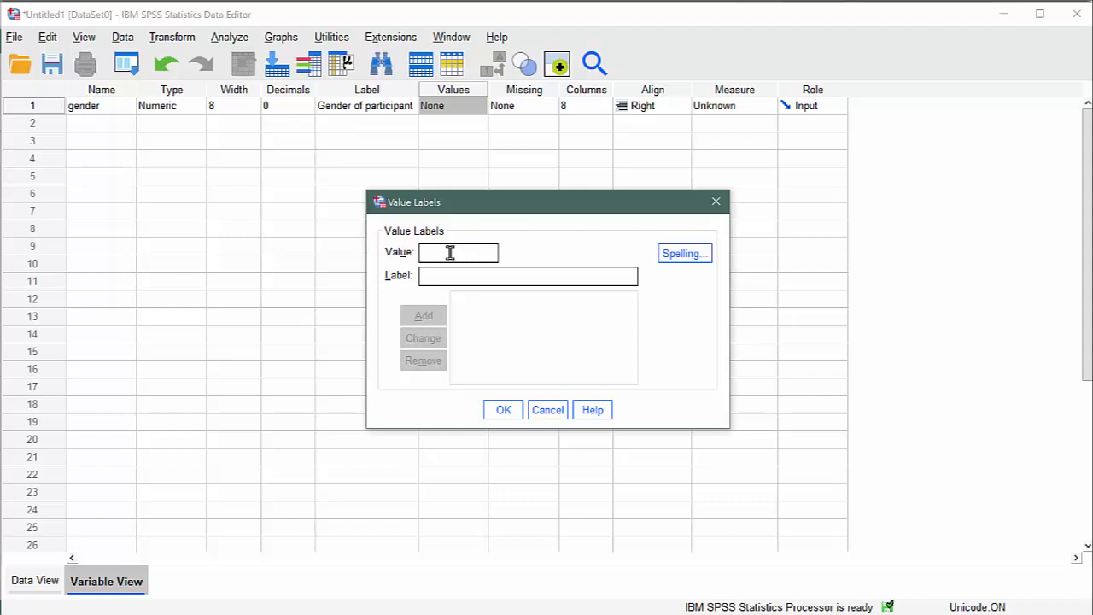
text(1)
click(455, 274)
text(male)
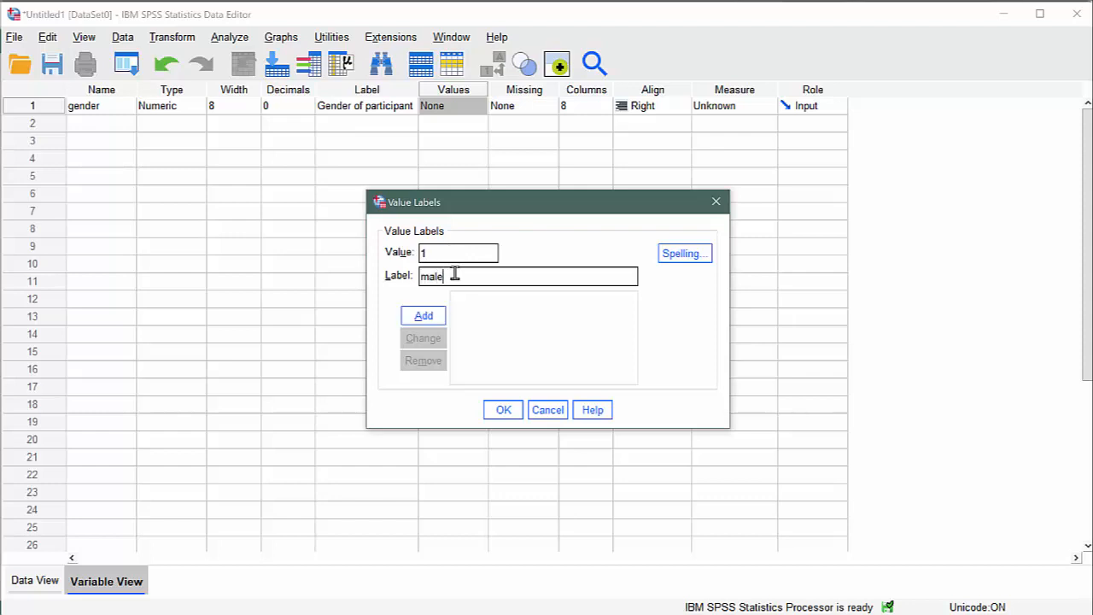
click(425, 319)
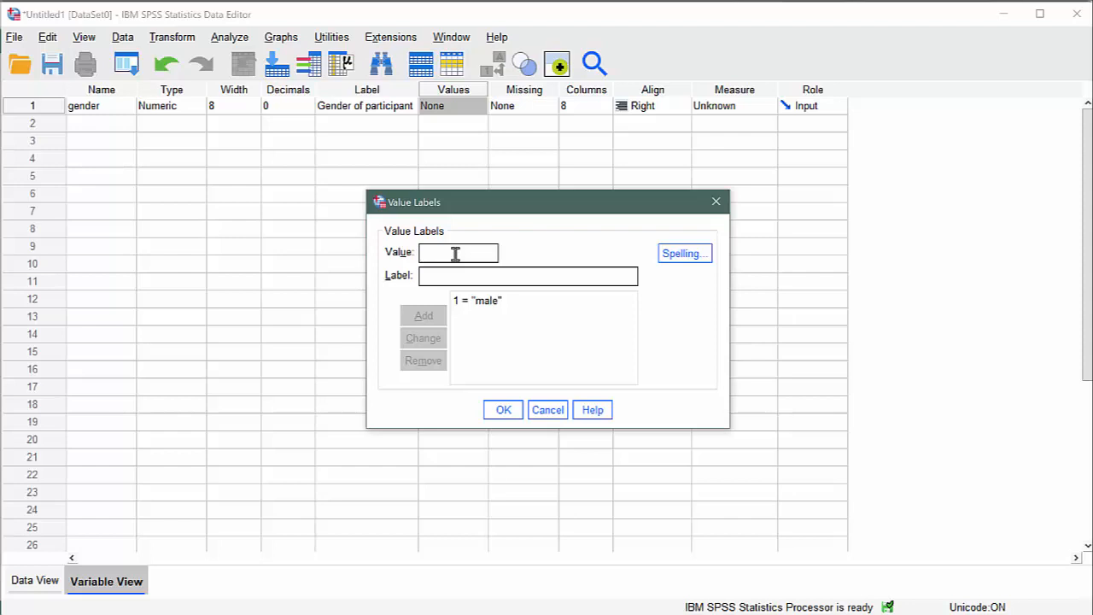
text(2)
click(463, 274)
text(female)
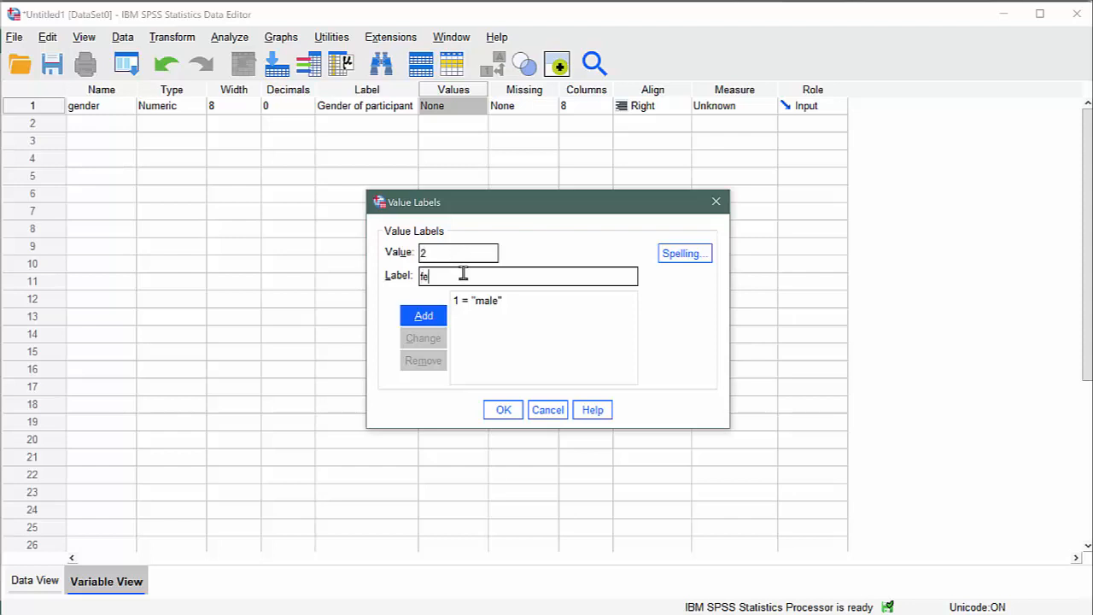
click(431, 313)
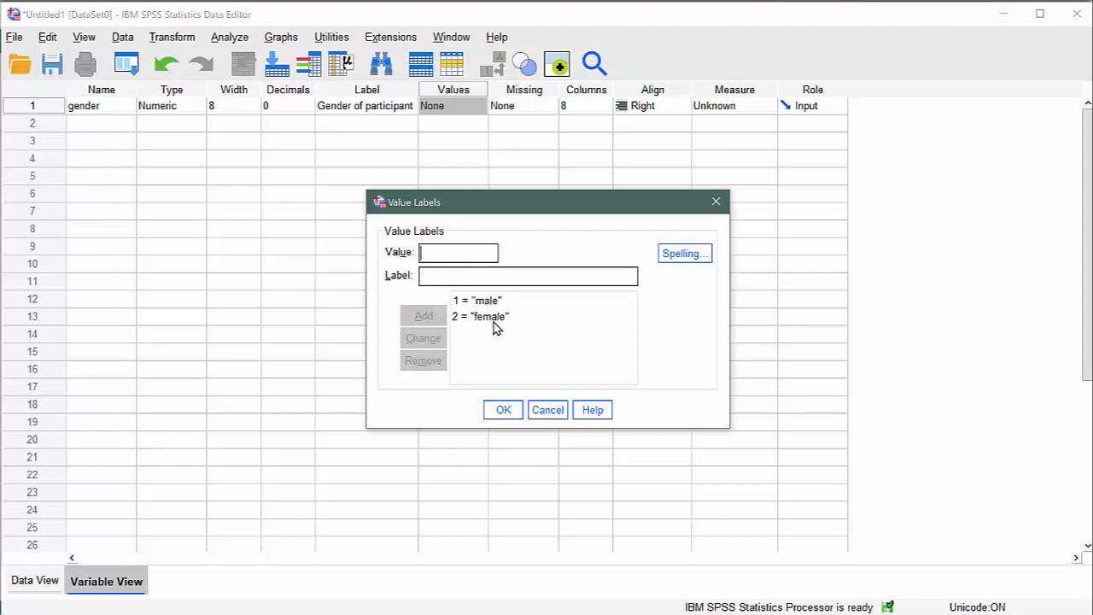
click(502, 410)
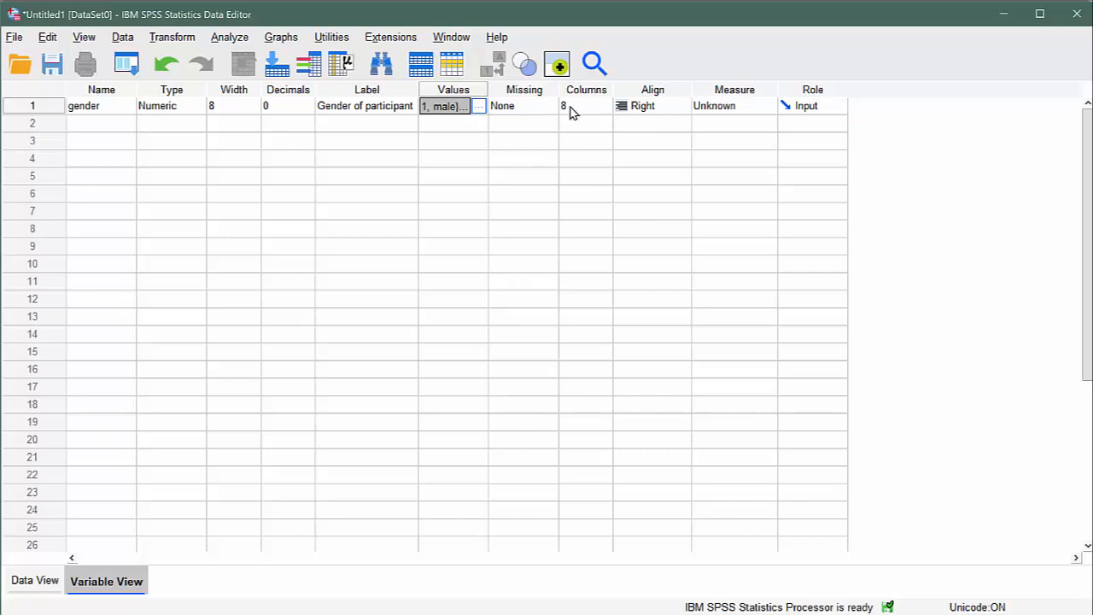
click(748, 110)
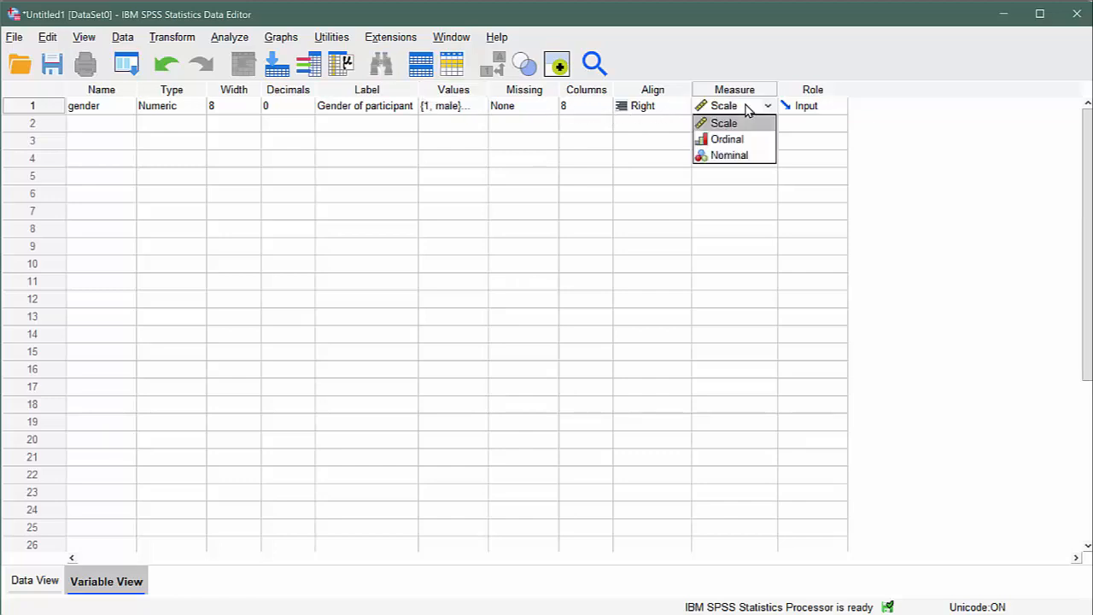
click(744, 156)
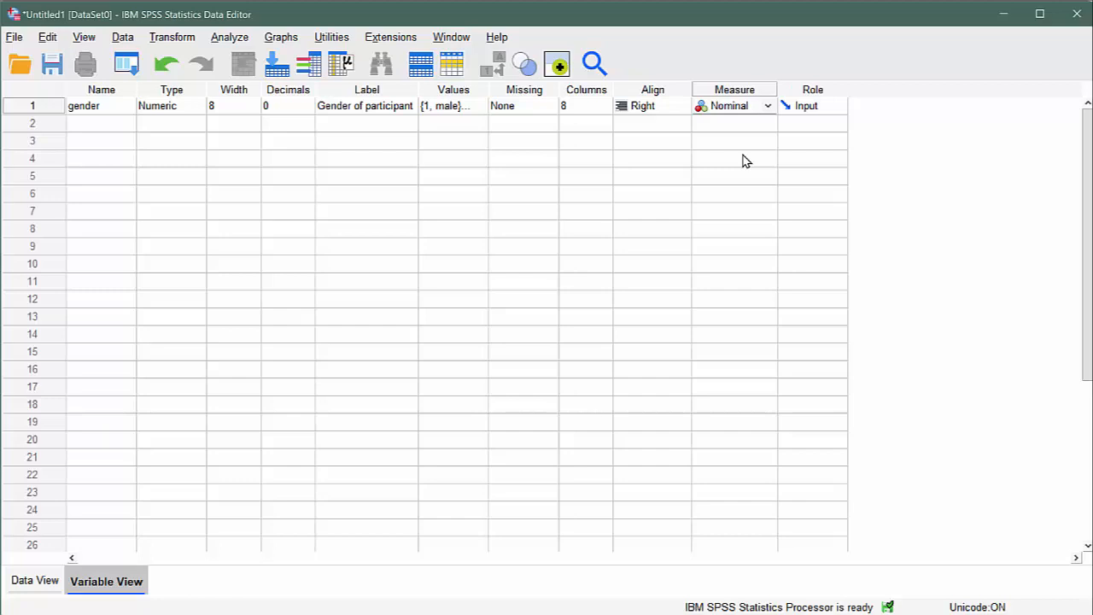
Create a second variable named text in the row below gender
click(107, 123)
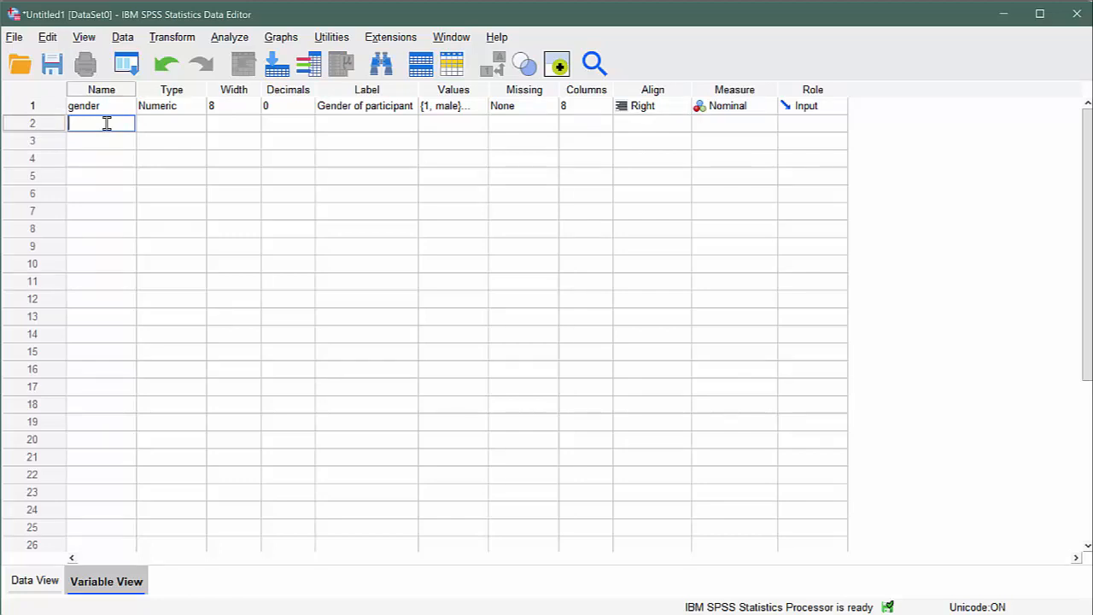
text(text)
key(Return)
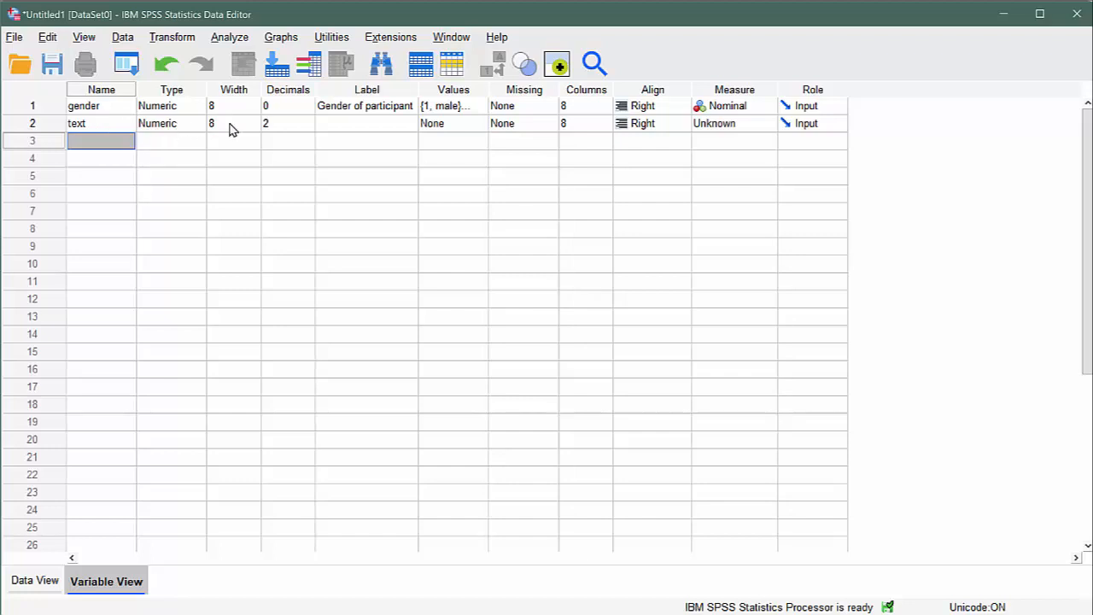
Label the text variable "Text msg per day" and set its measurement level to Scale
click(334, 121)
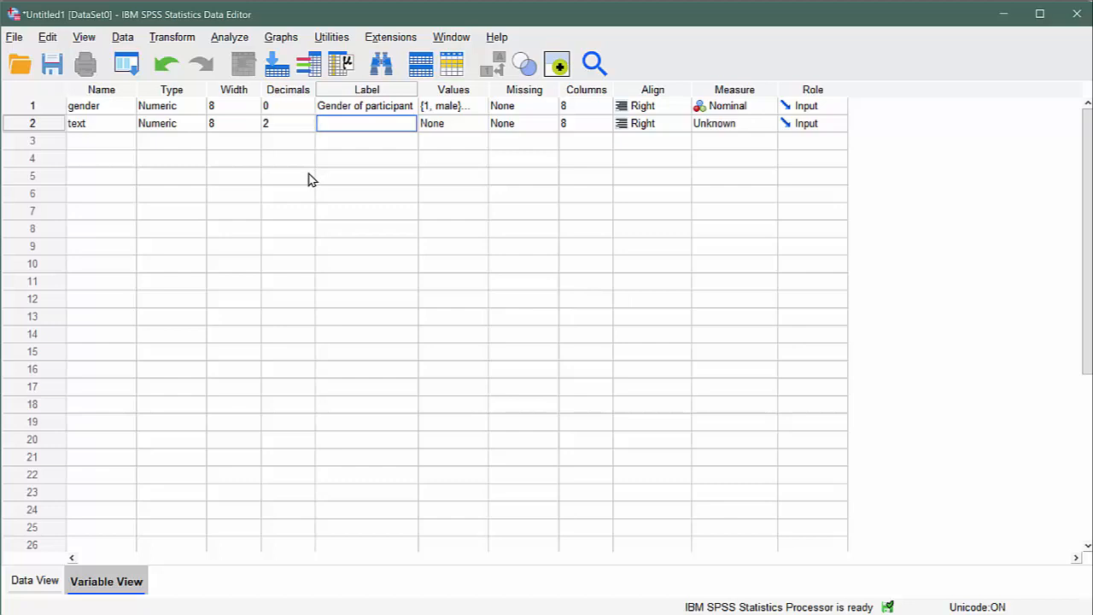
text(Text msg per day)
key(Return)
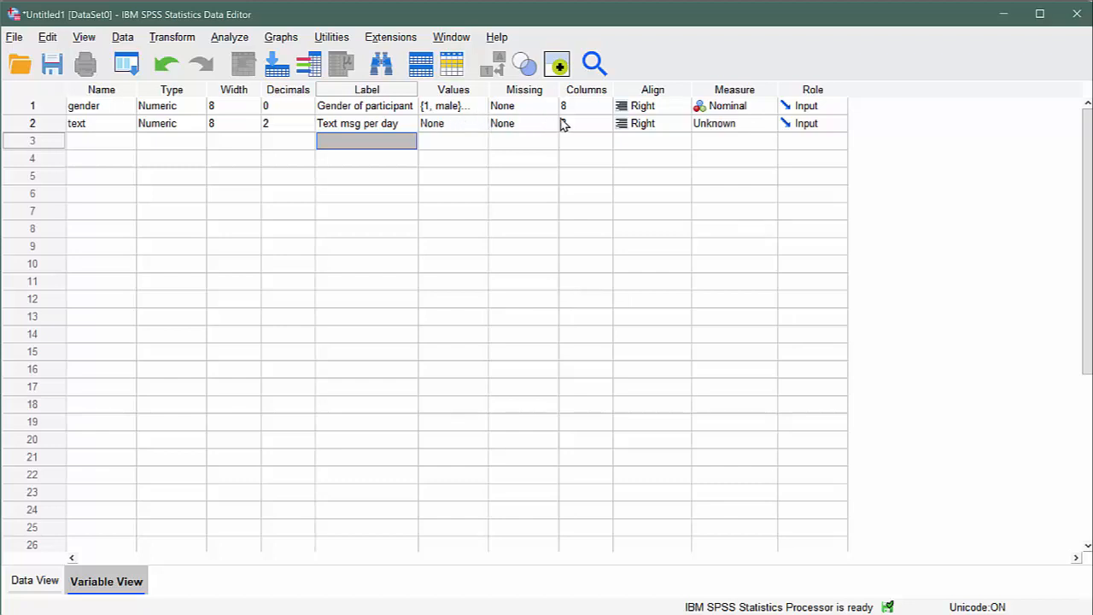
click(749, 123)
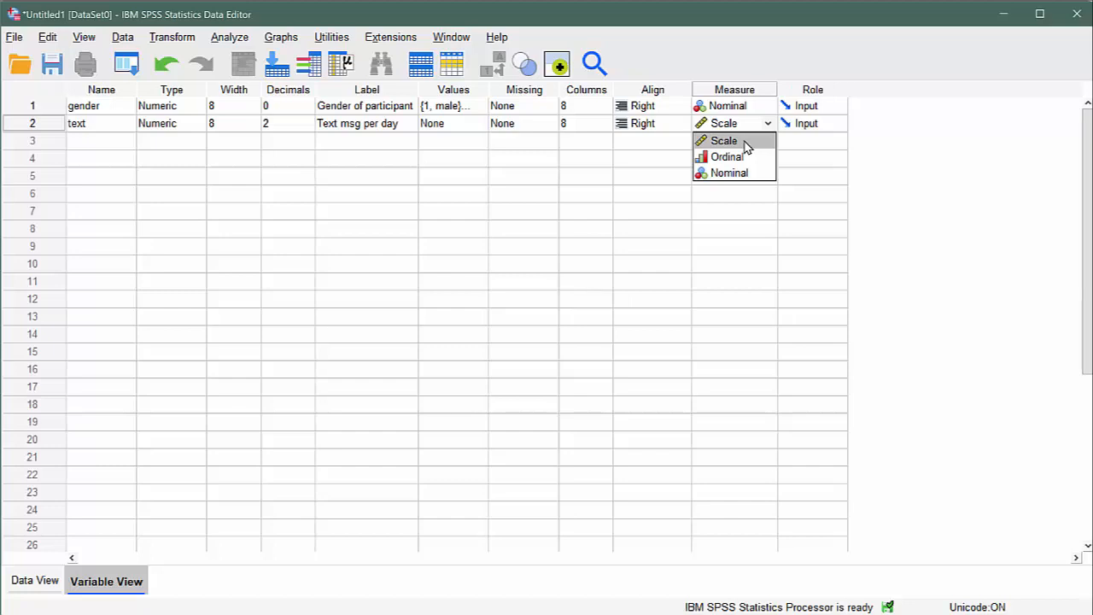
click(746, 147)
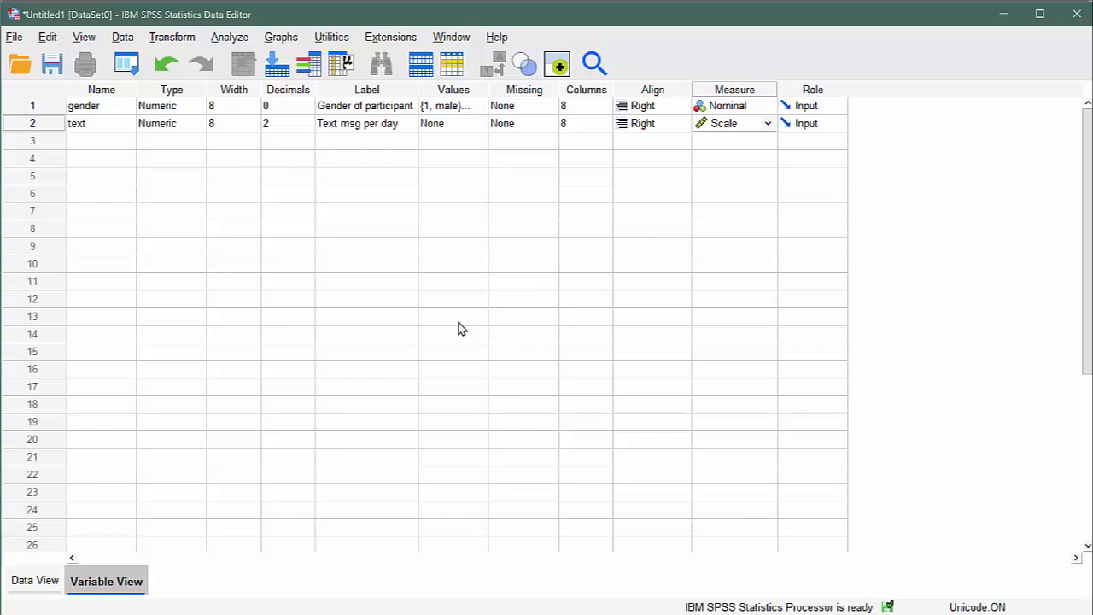
Switch to the data values and enter the first case with gender 1 and text 20
click(39, 582)
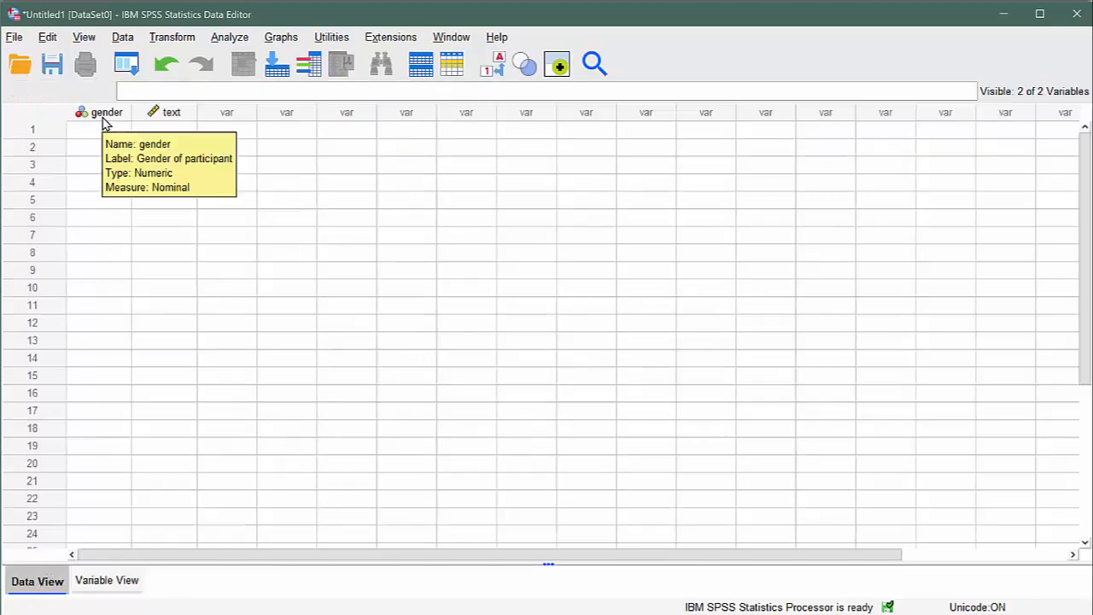
mouse_move(168, 119)
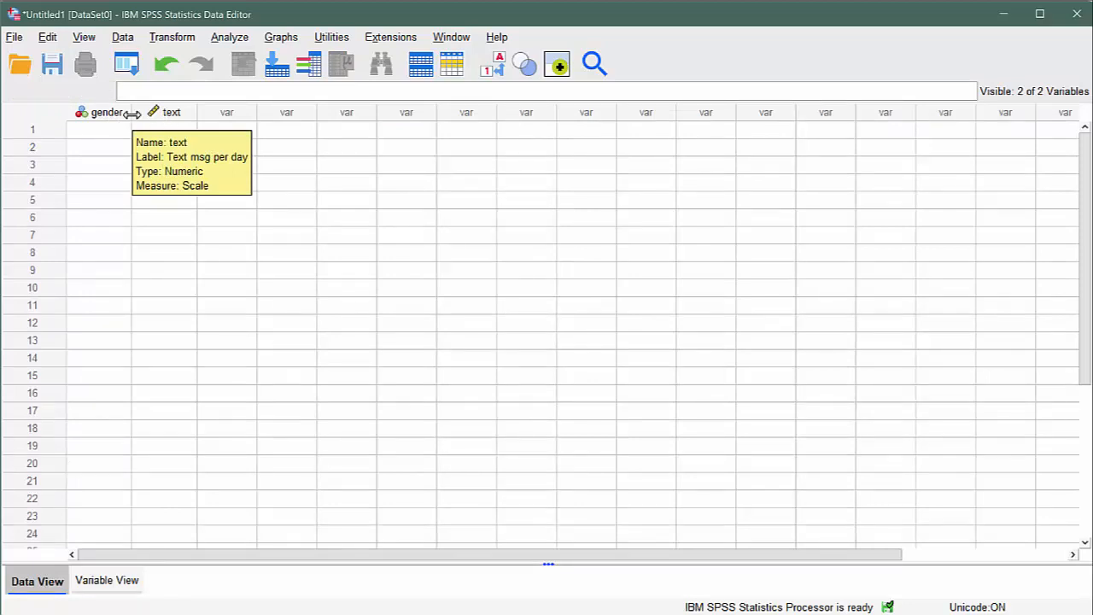
click(103, 134)
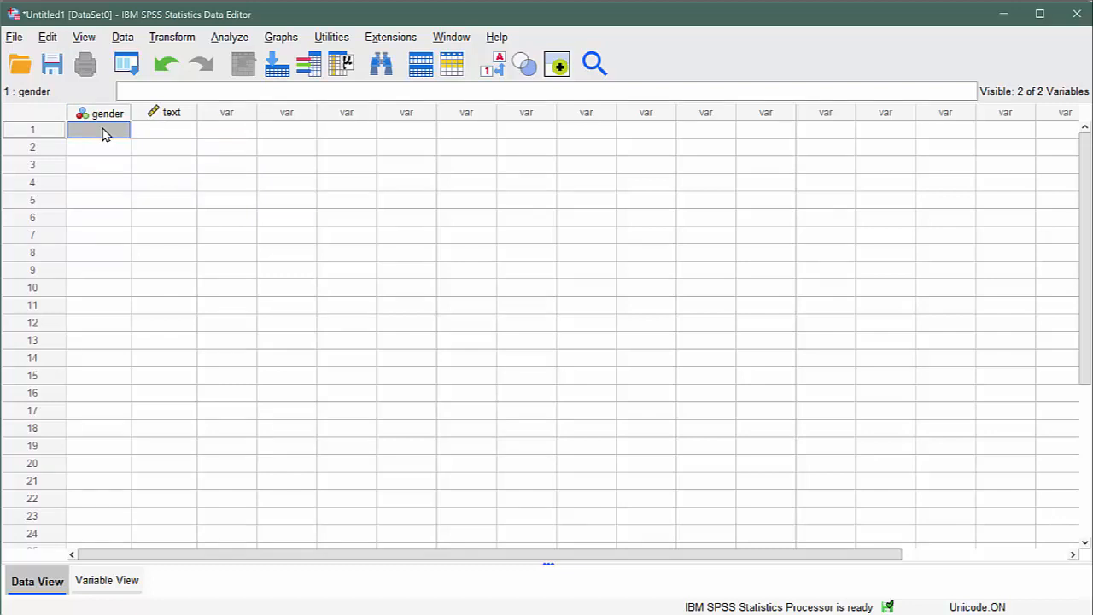
text(1)
key(Return)
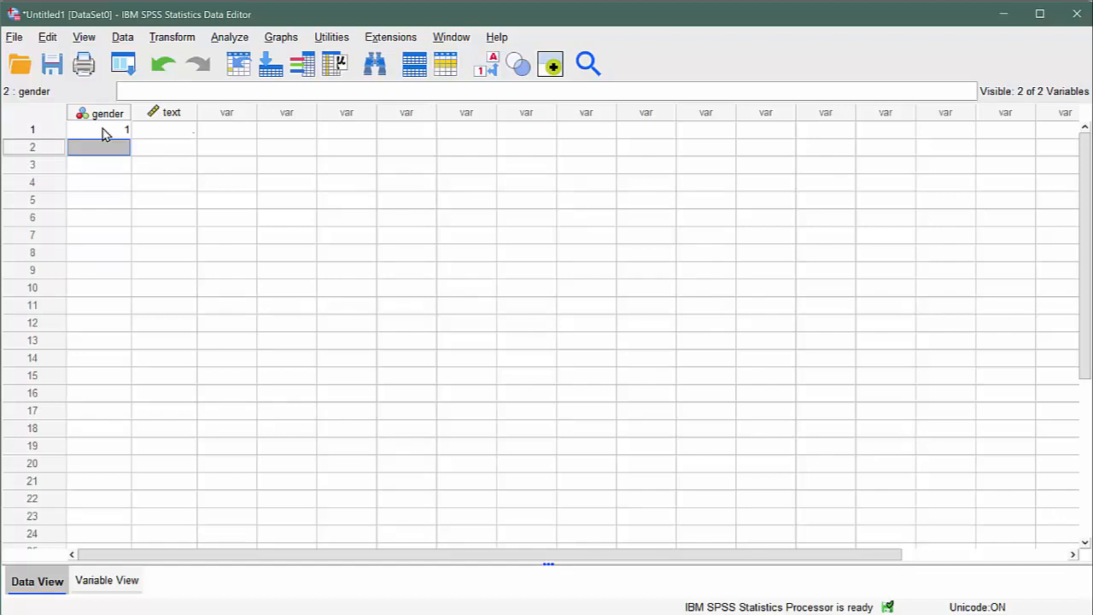
click(103, 135)
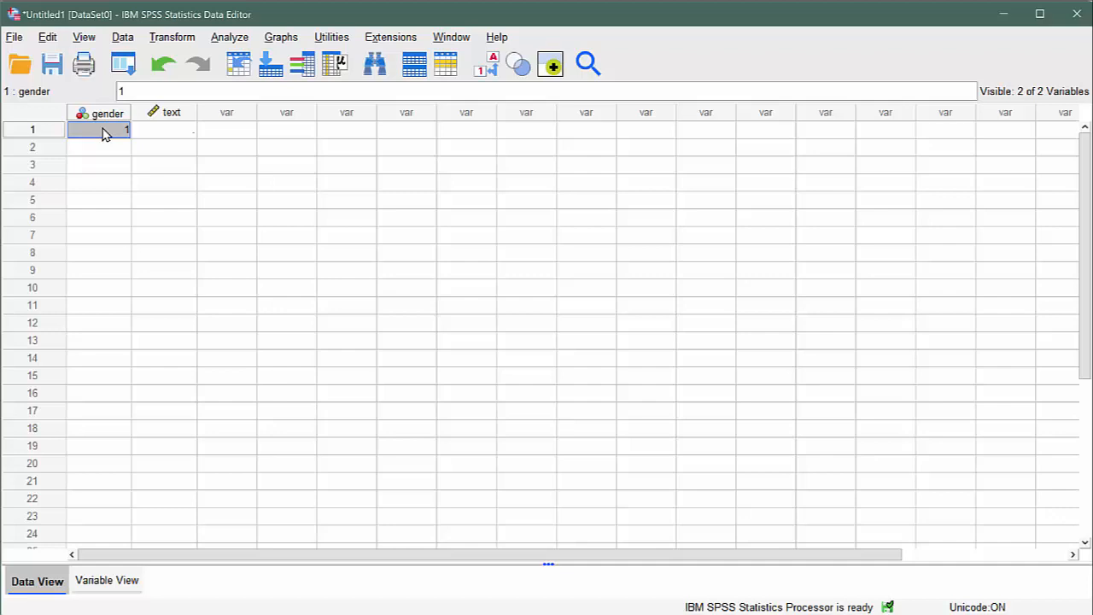
double_click(103, 134)
key(Tab)
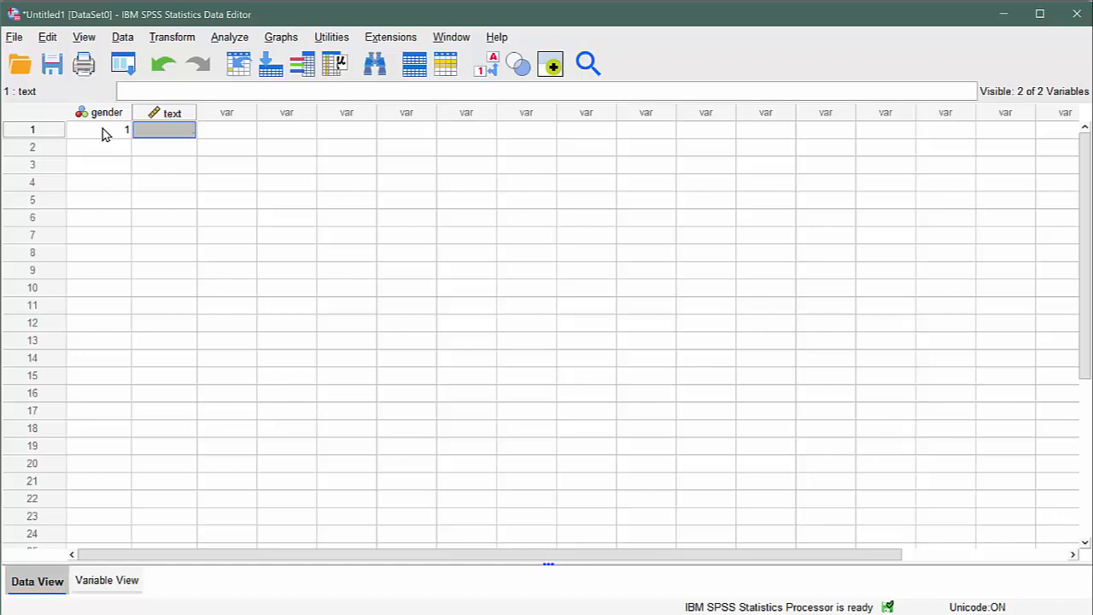
text(20)
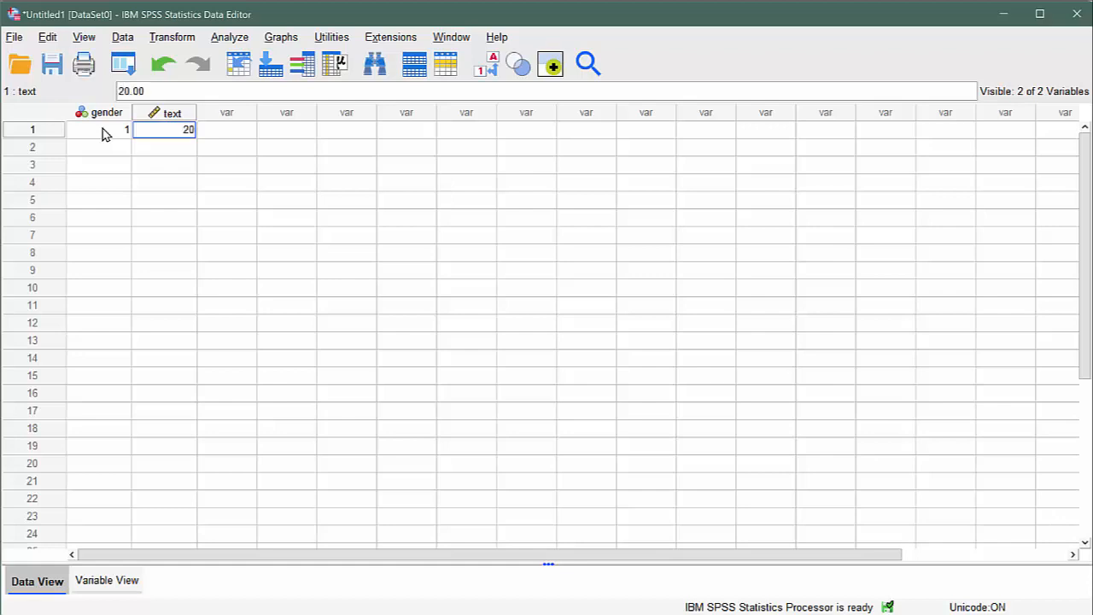
key(Return)
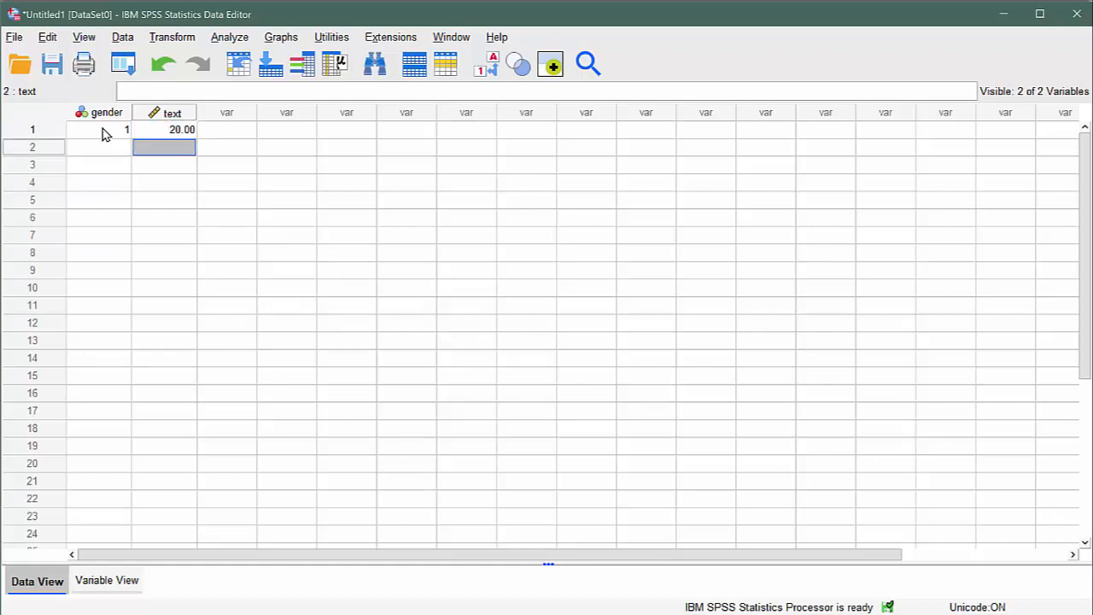
Enter the second and third cases, each with gender 1 and text 50
key(Left)
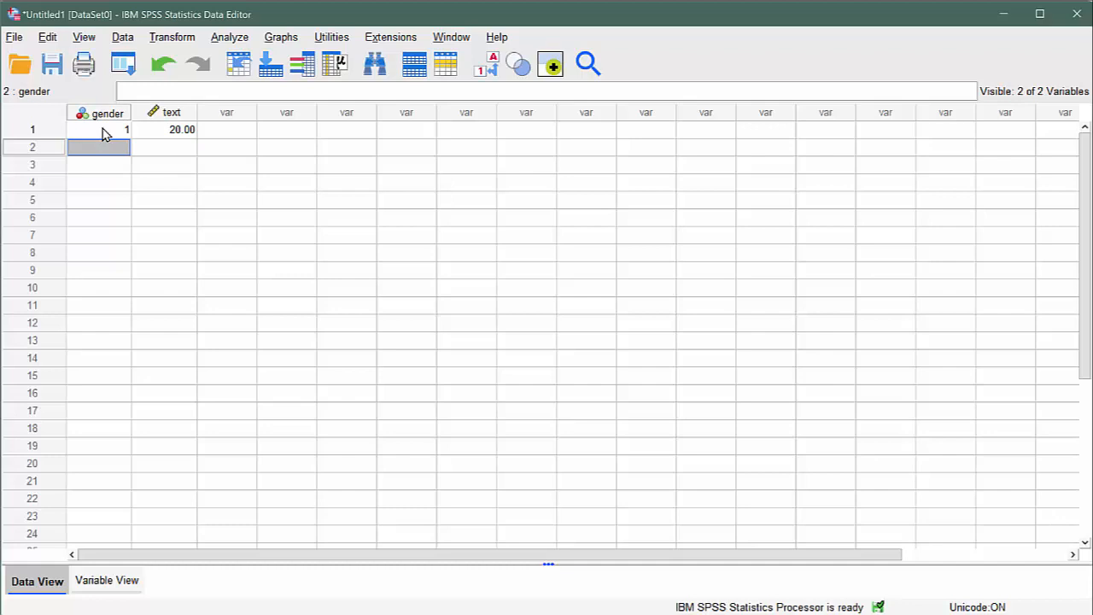
text(1)
key(Tab)
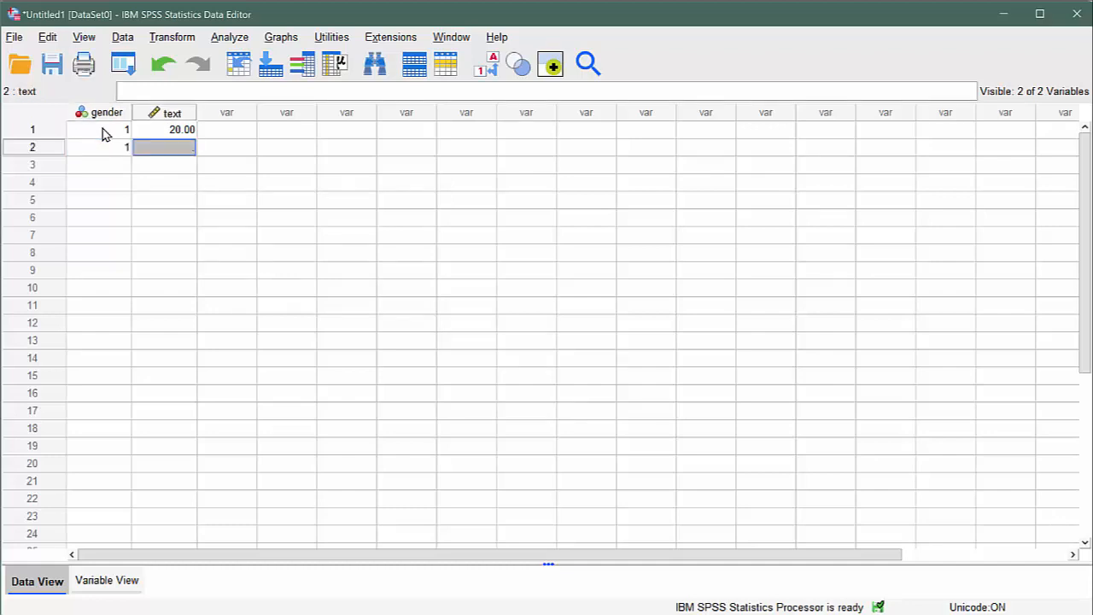
text(50)
key(Return)
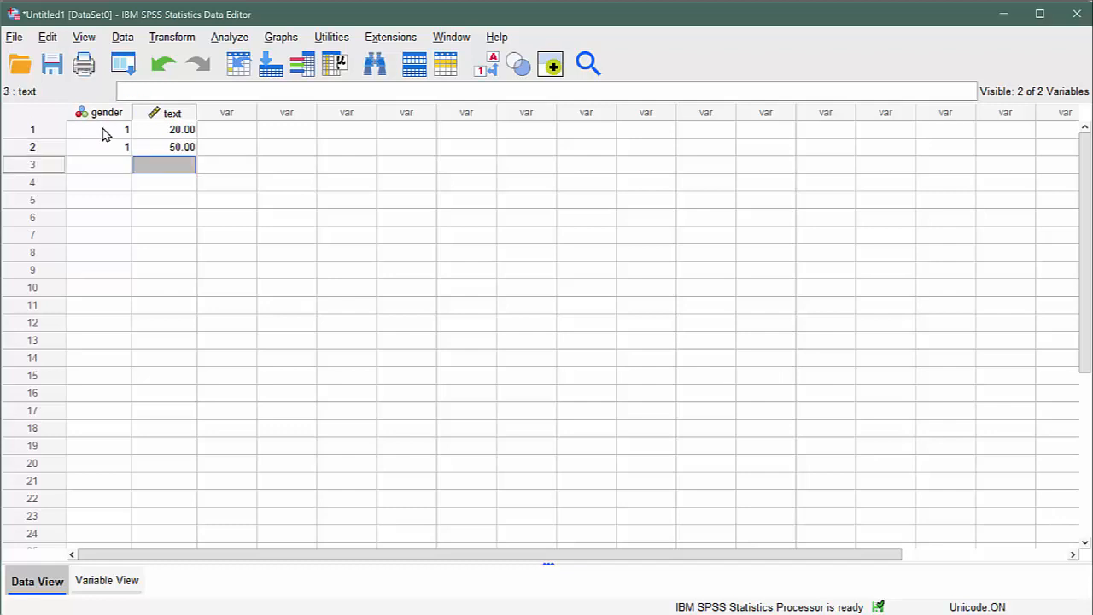
key(Left)
text(1)
key(Tab)
text(50)
key(Return)
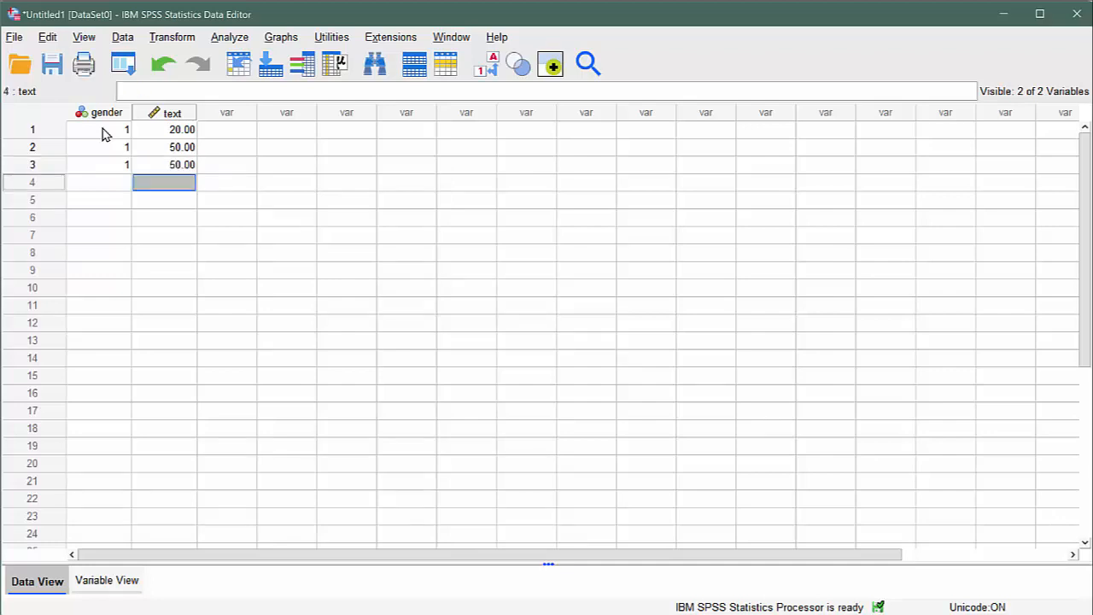
Enter the fourth case with gender 1 and text 150
key(Left)
text(1)
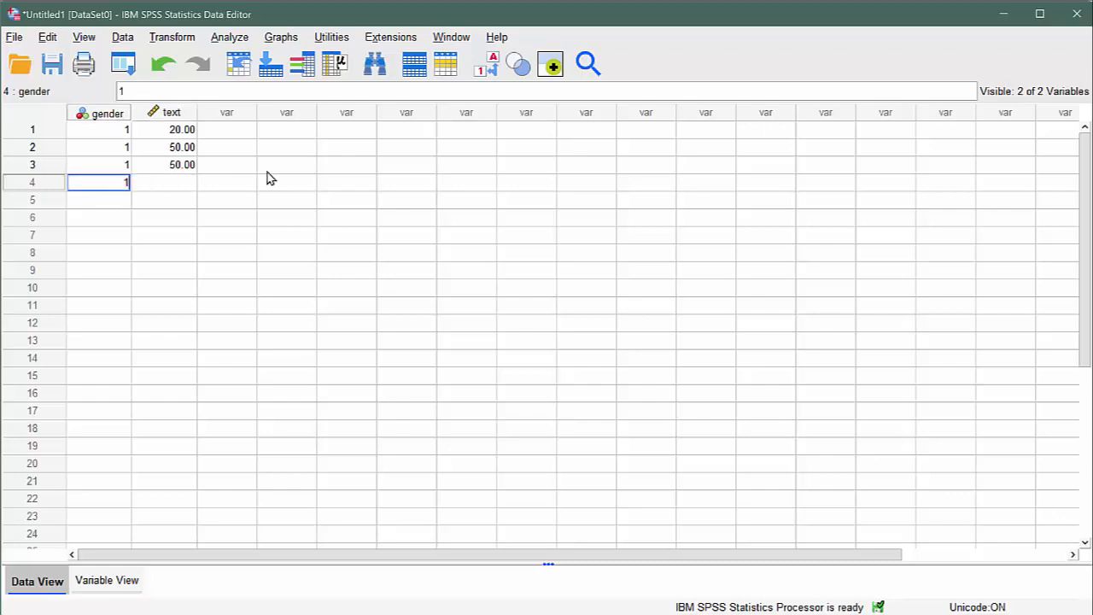
key(Tab)
text(150)
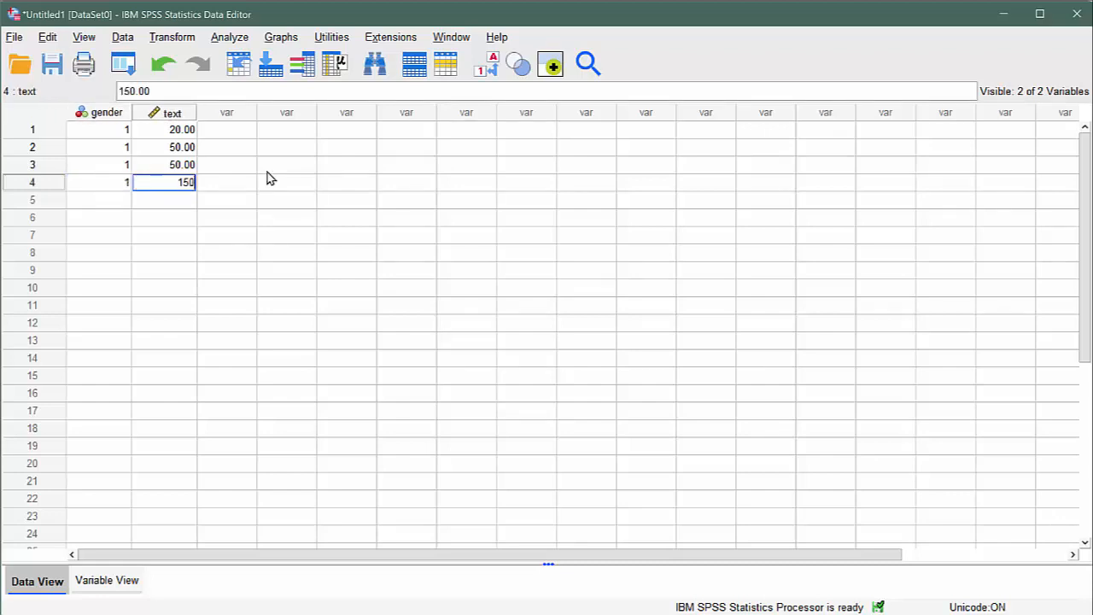
key(Return)
Enter the first female case in row 16 with gender 2 and text 100
key(Left)
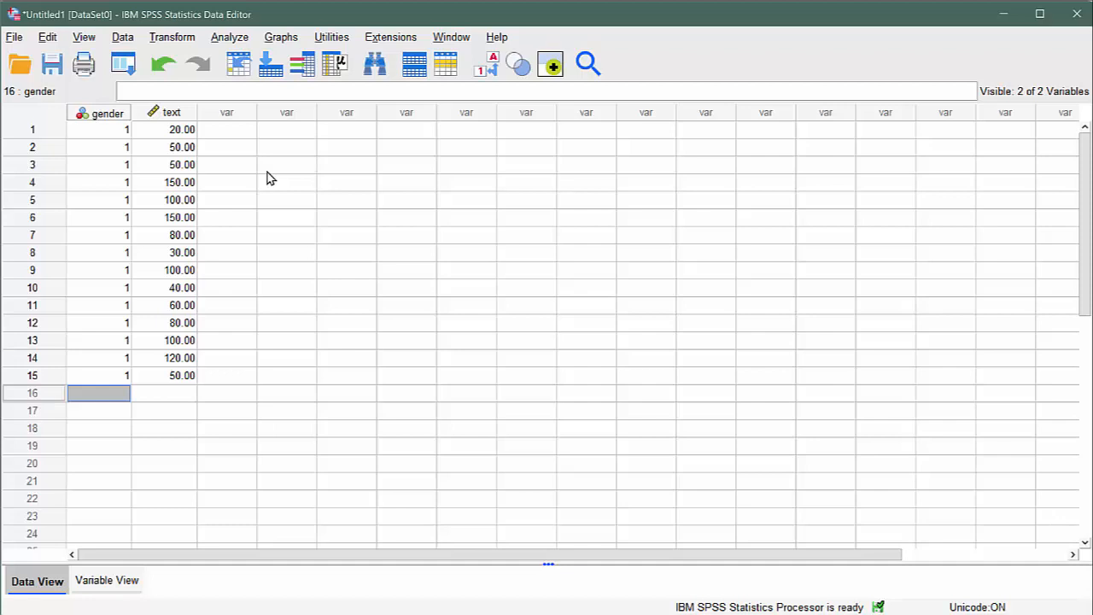
text(2)
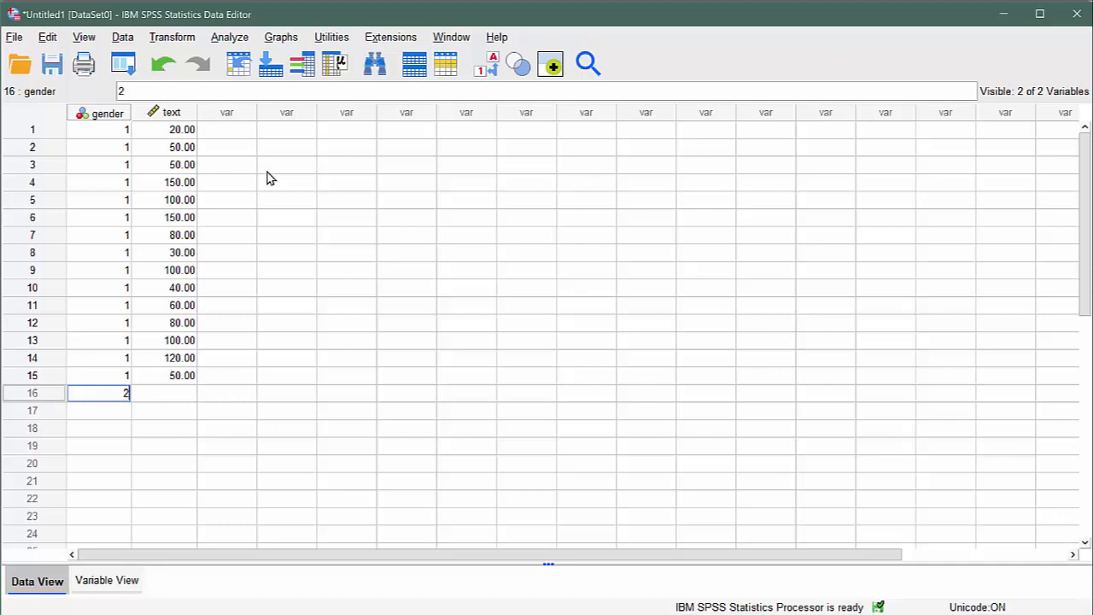
key(Tab)
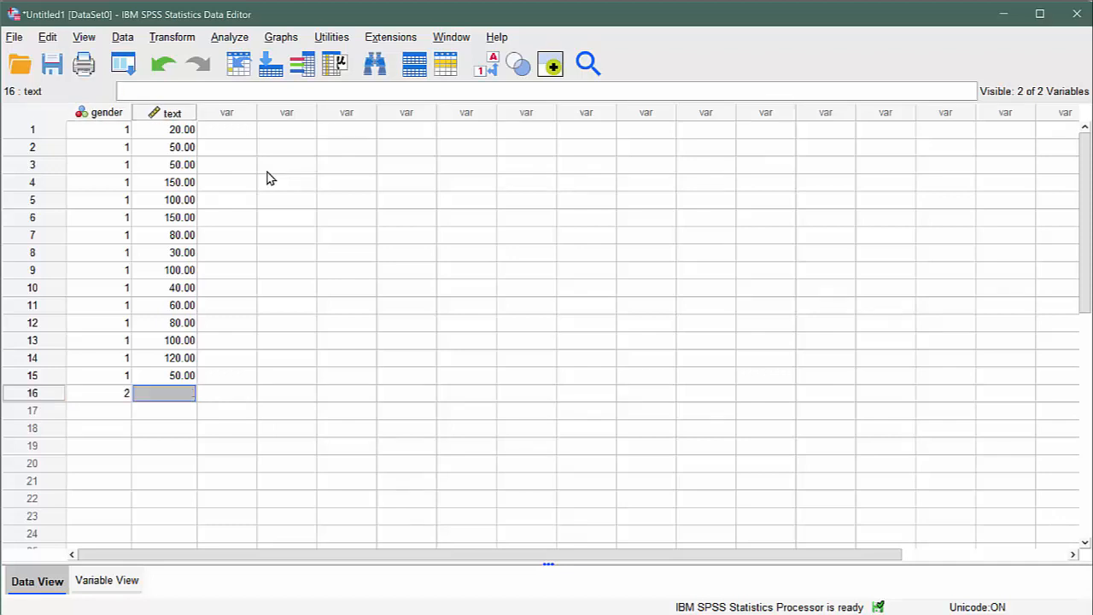
text(100)
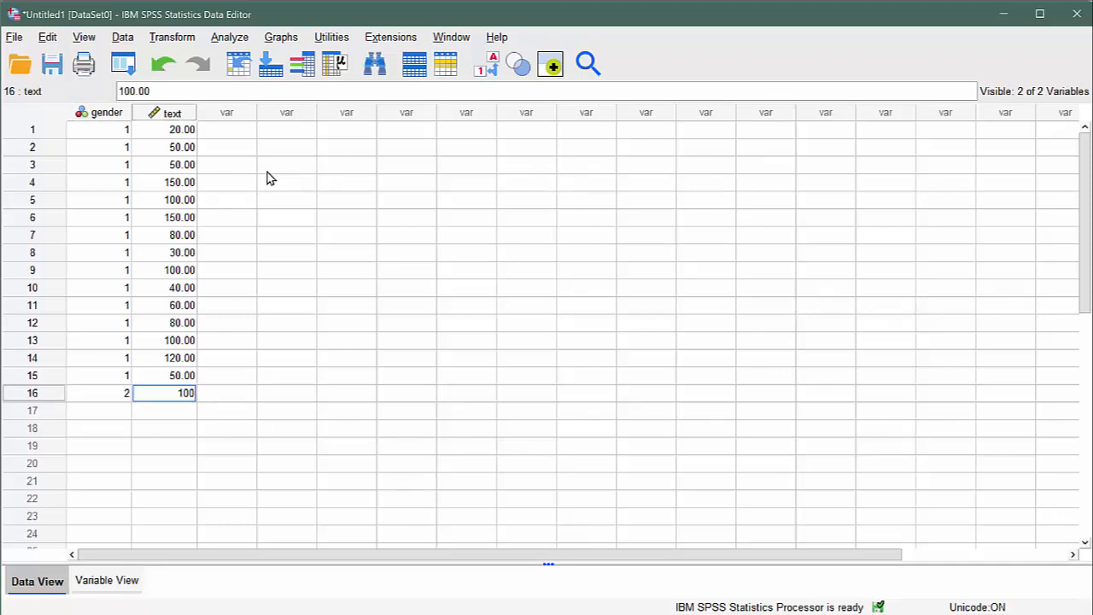
key(Return)
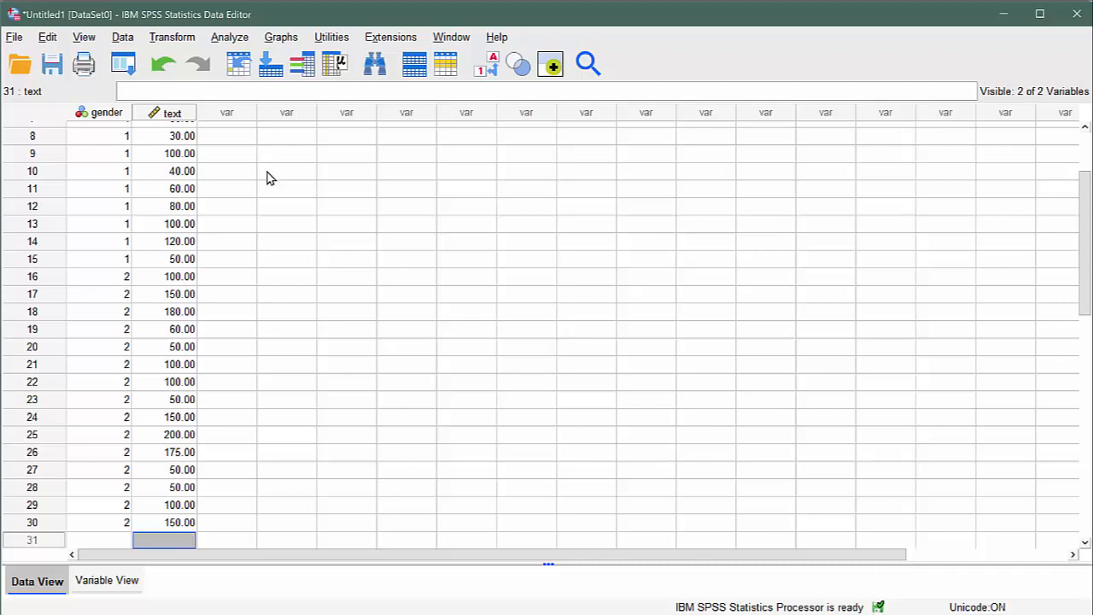
Save the data file as rr1-class-example in the Projects folder, in SPSS Statistics (*.sav) format
click(14, 38)
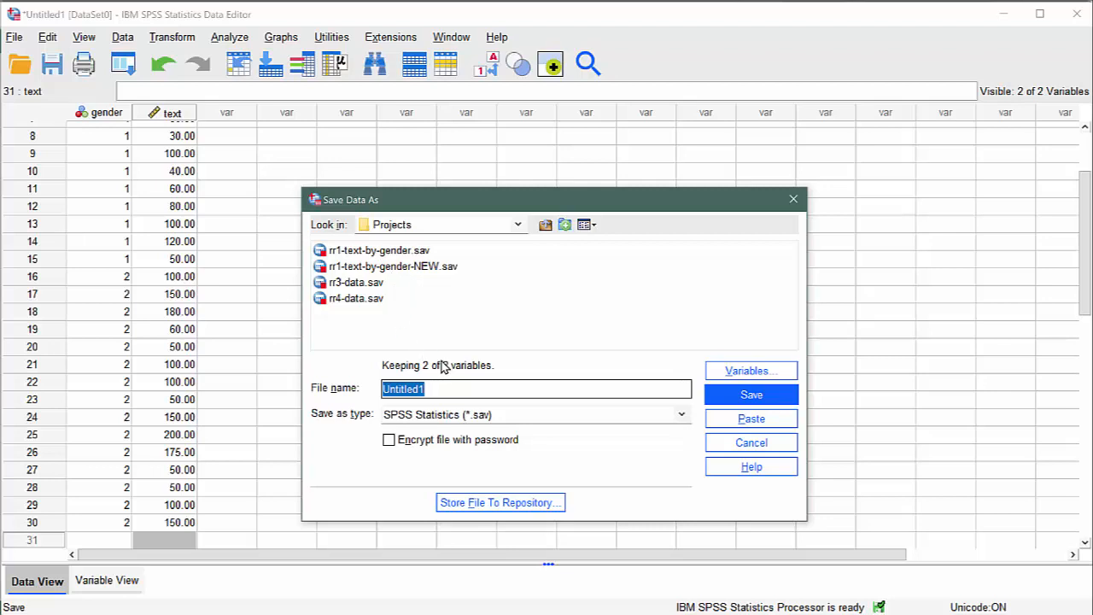
text(r)
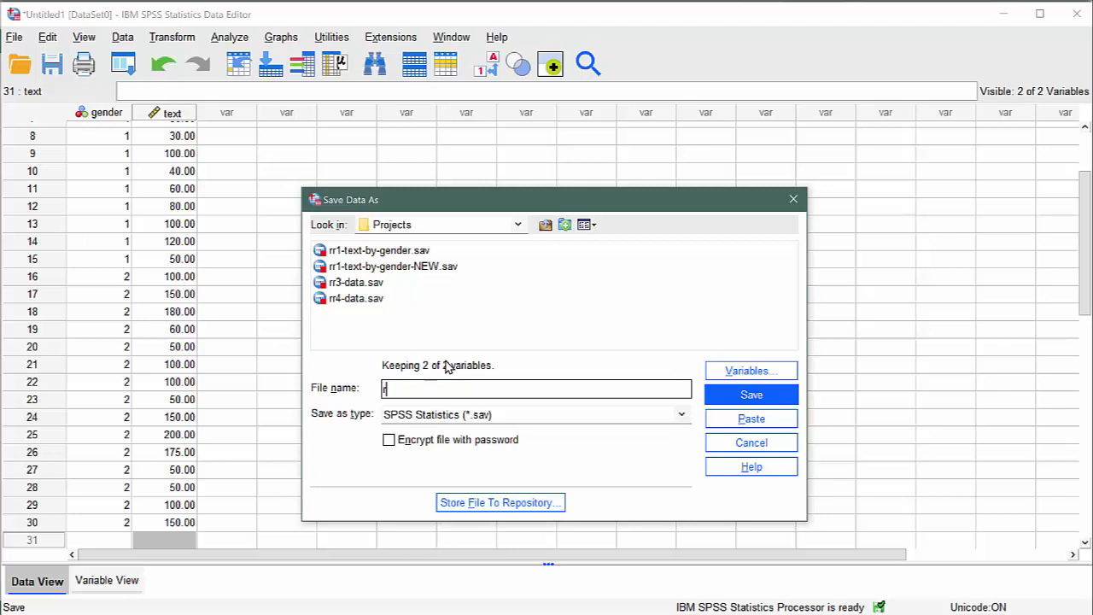
text(r1-class-example)
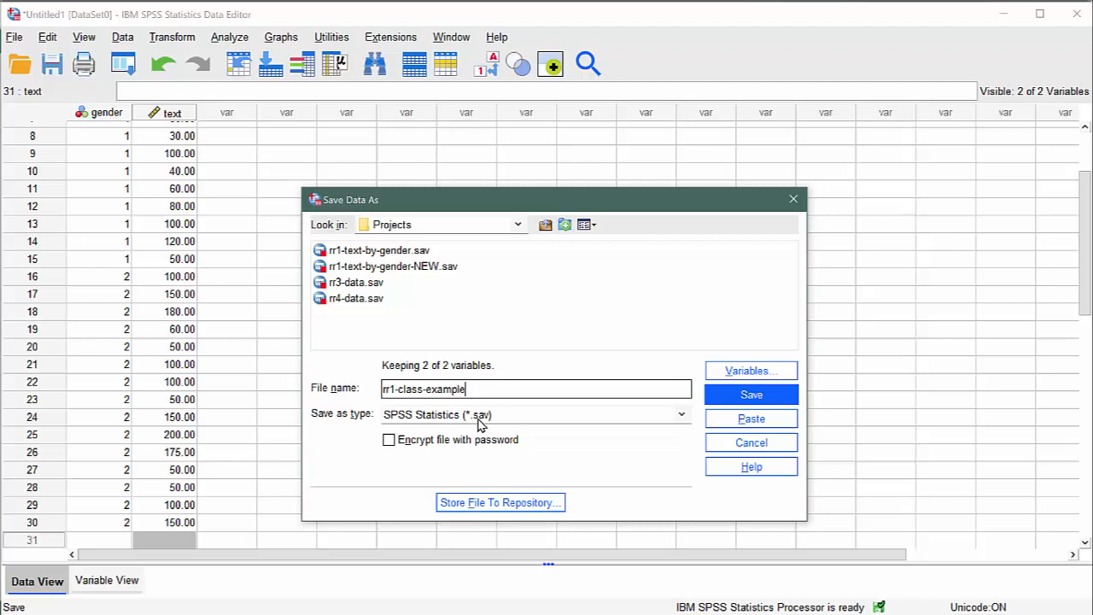
click(719, 396)
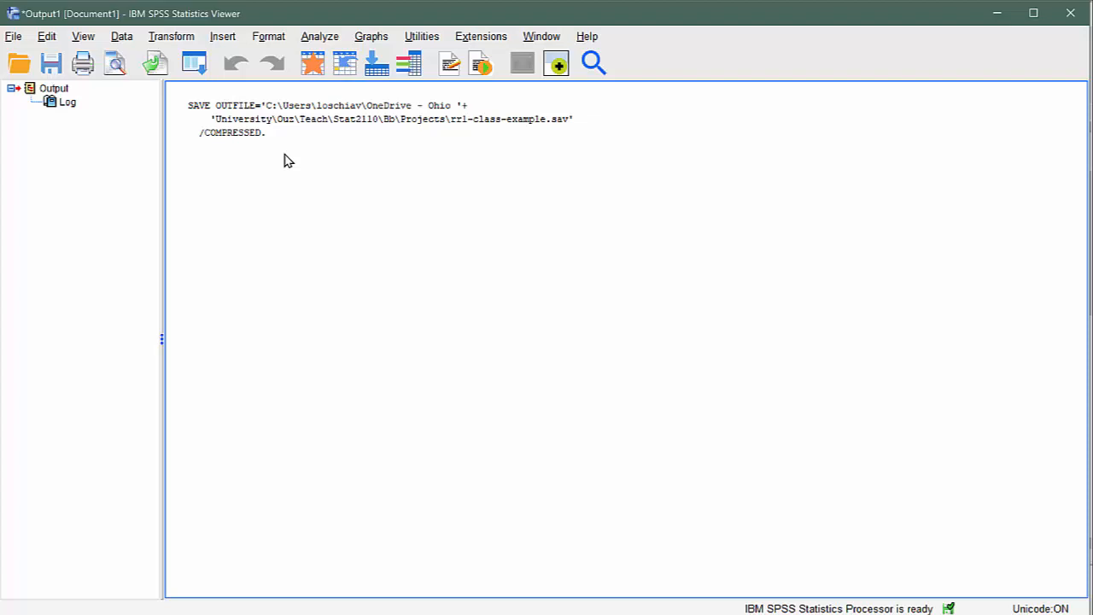
Delete the save log from the output document and return to the rr1-class-example.sav data
click(205, 117)
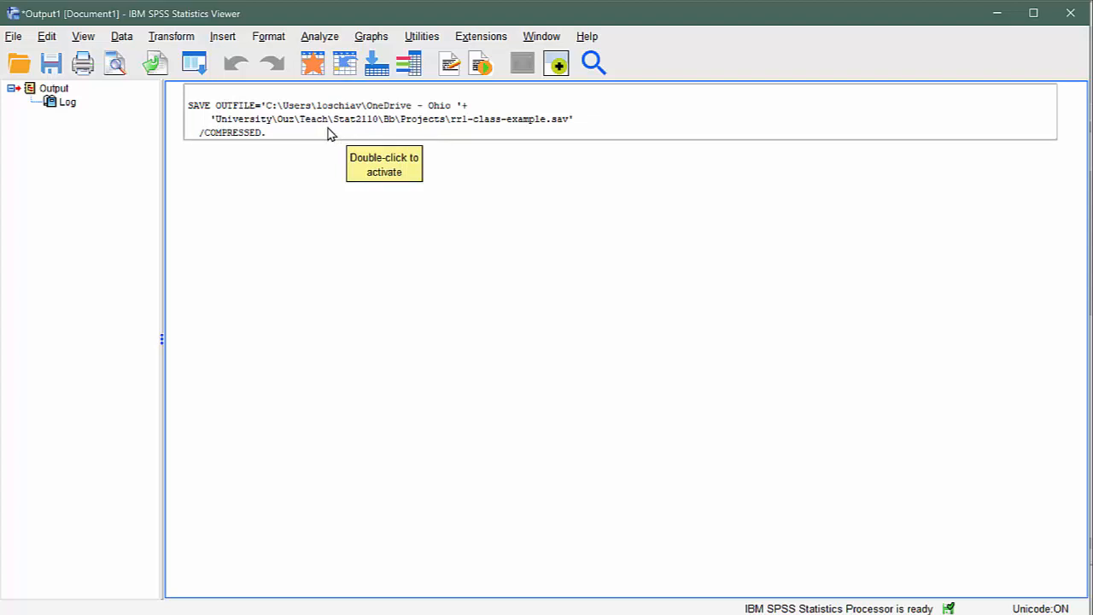
click(289, 122)
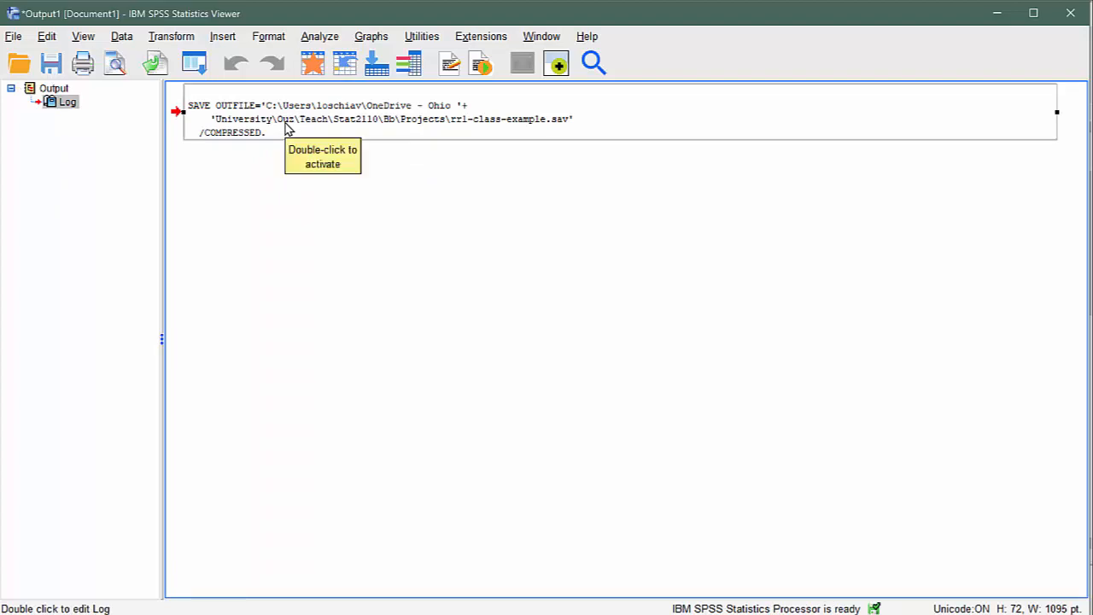
key(Delete)
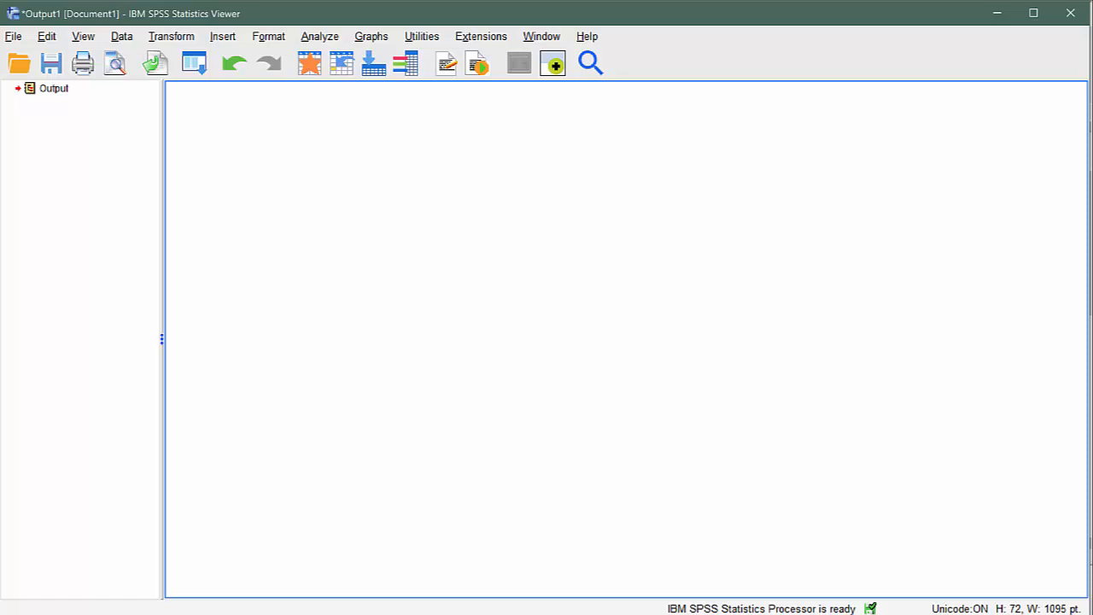
mouse_move(649, 614)
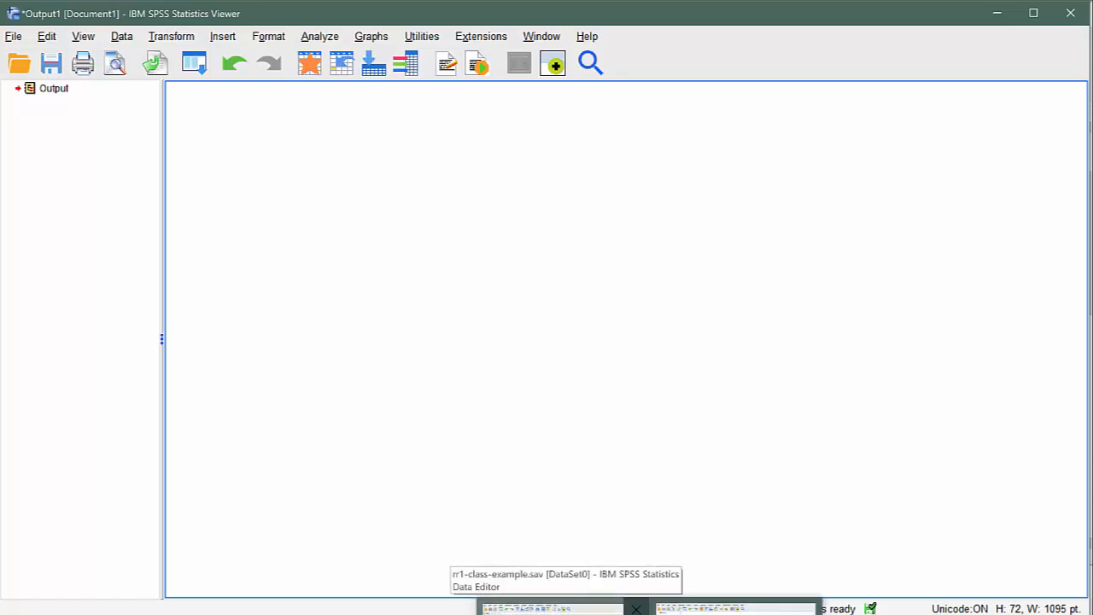
click(550, 608)
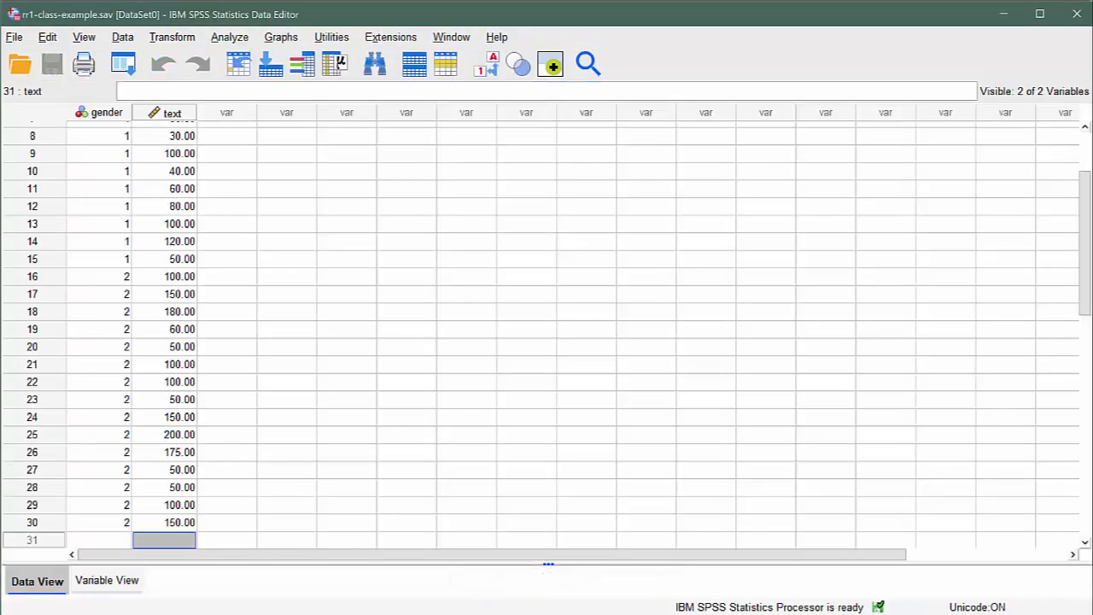
Switch to the Research Report #1 instructions in the browser and read the numbered report questions on page 2
key(alt+Tab)
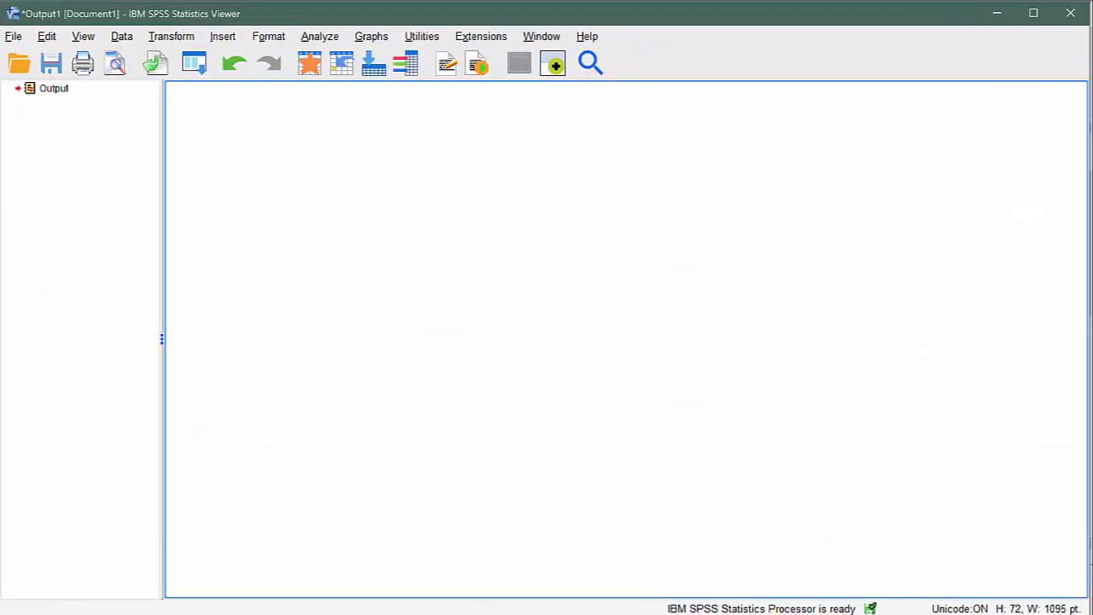
key(alt+Tab)
key(alt+Tab)
key(alt+Tab)
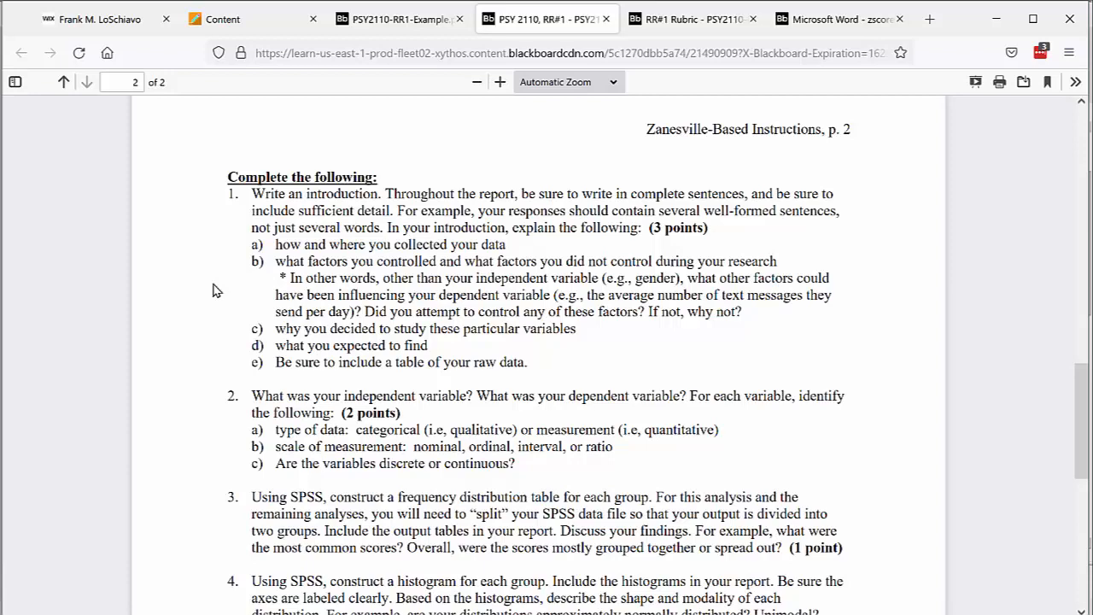
scroll(189, 247, down, 3)
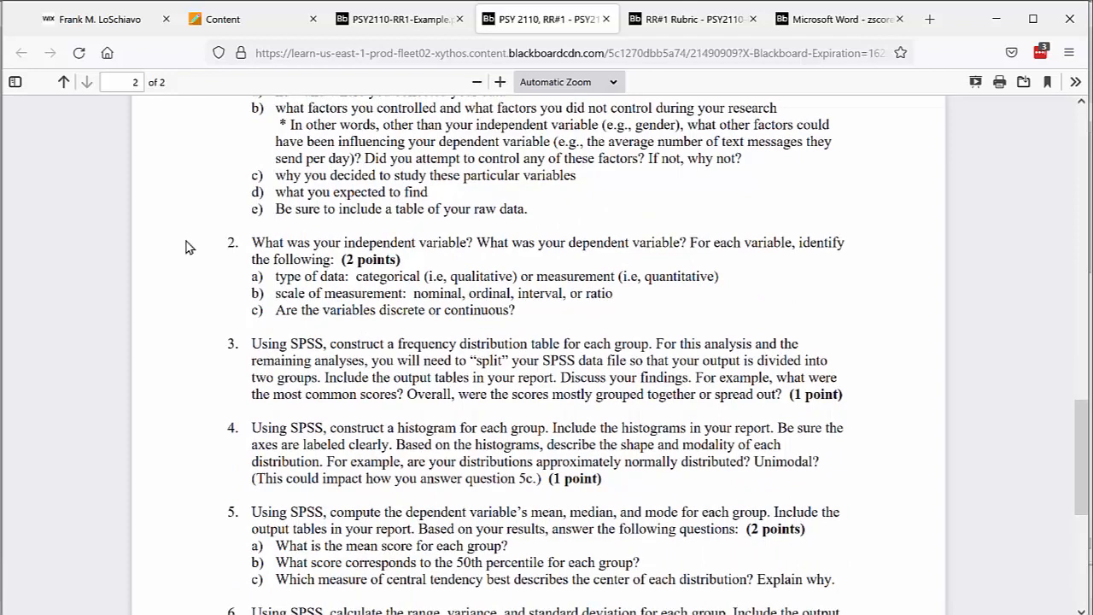
Return to the SPSS data, split the file by Gender of participant with output organized by groups, and delete the resulting log
scroll(202, 295, down, 2)
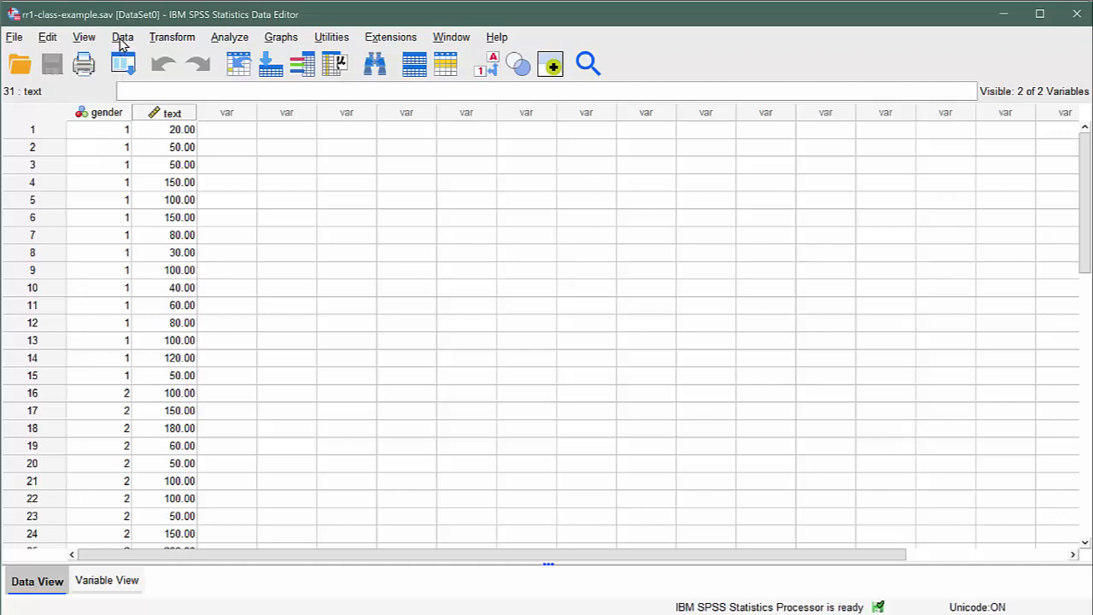
click(122, 39)
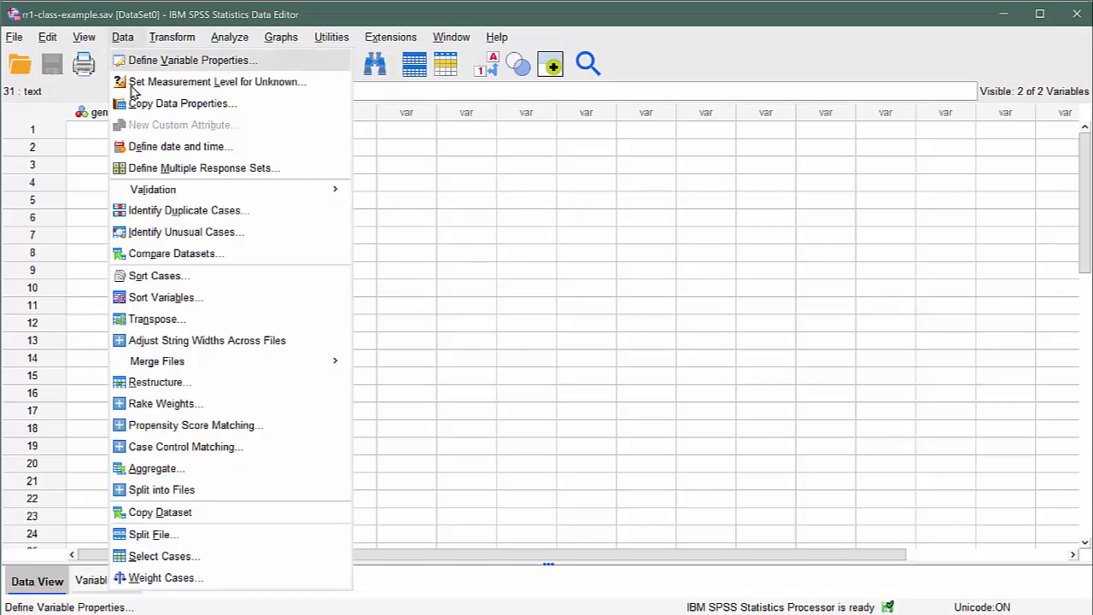
click(150, 535)
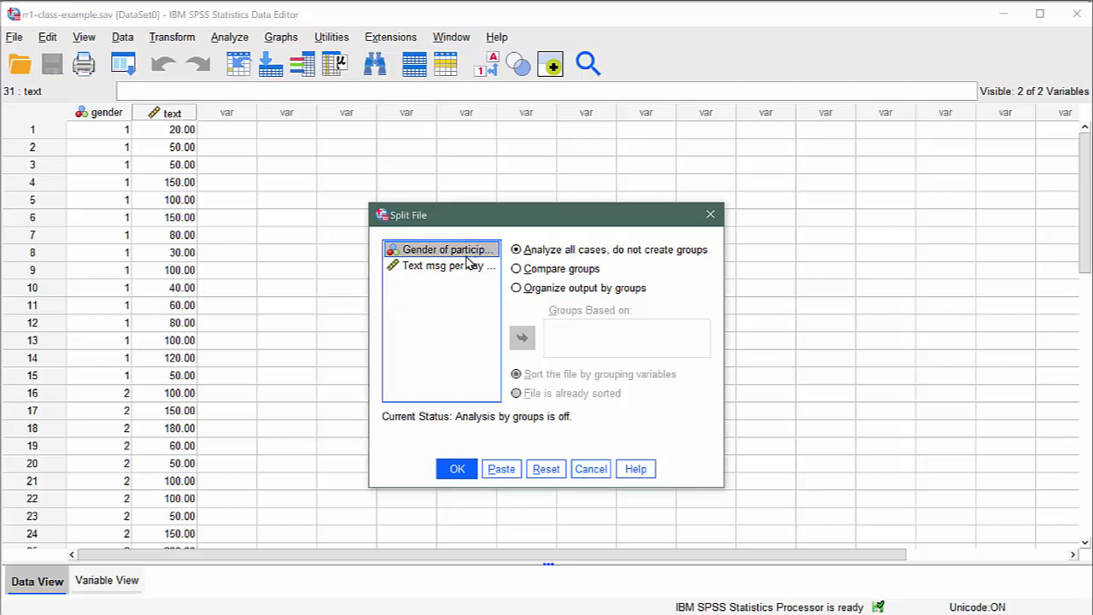
click(515, 290)
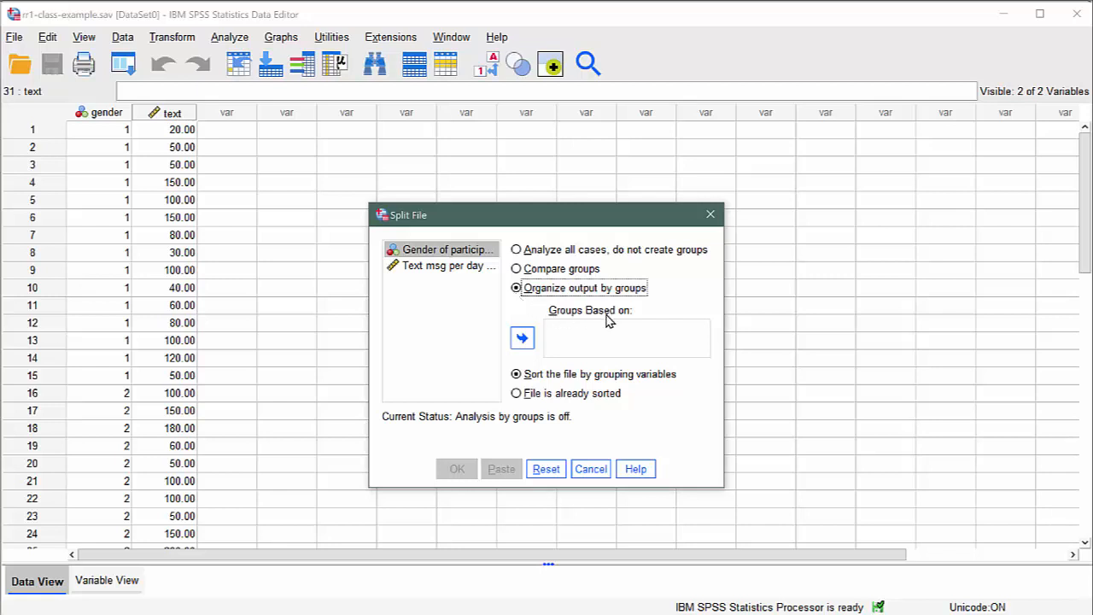
click(522, 338)
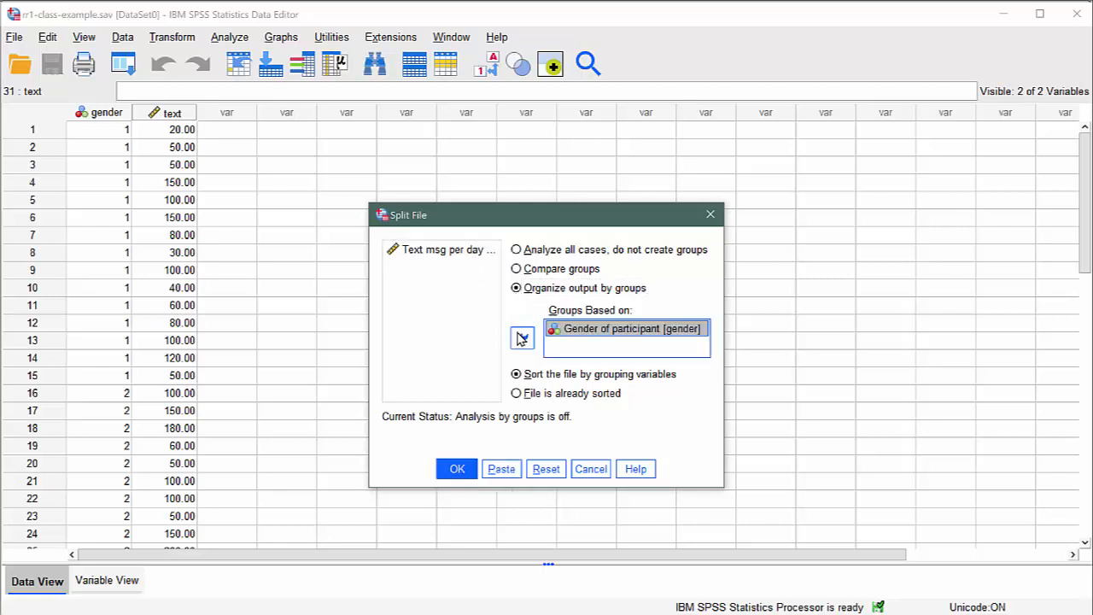
click(457, 470)
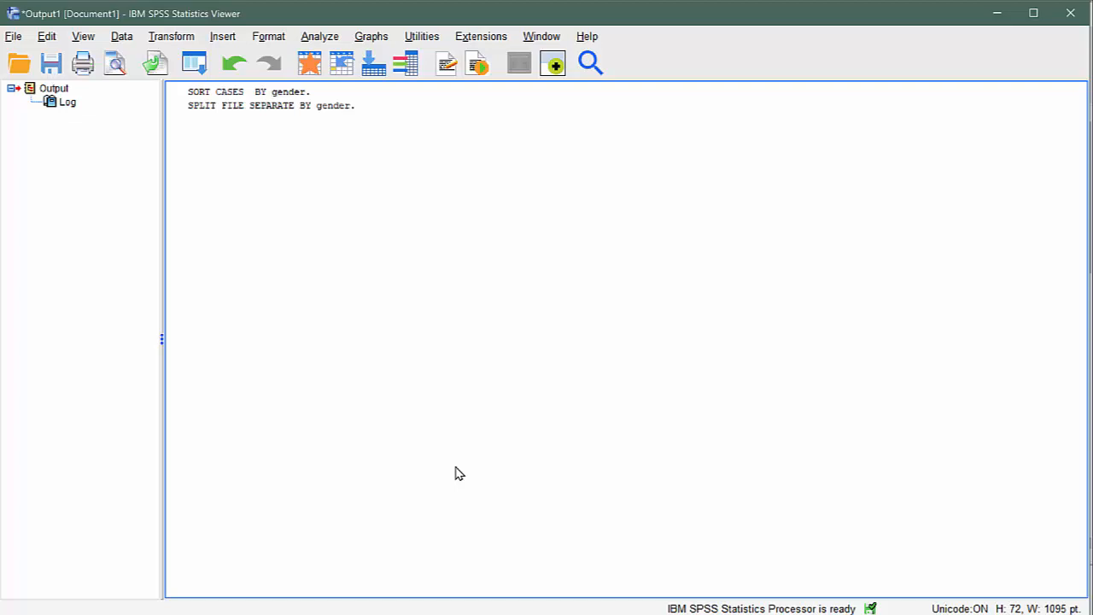
click(254, 103)
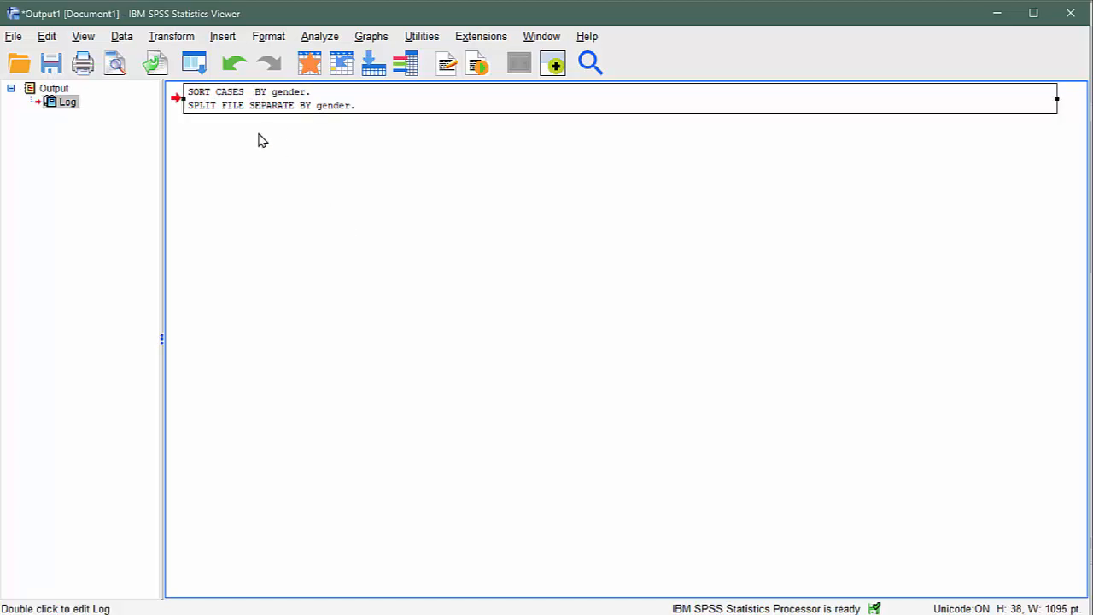
key(Delete)
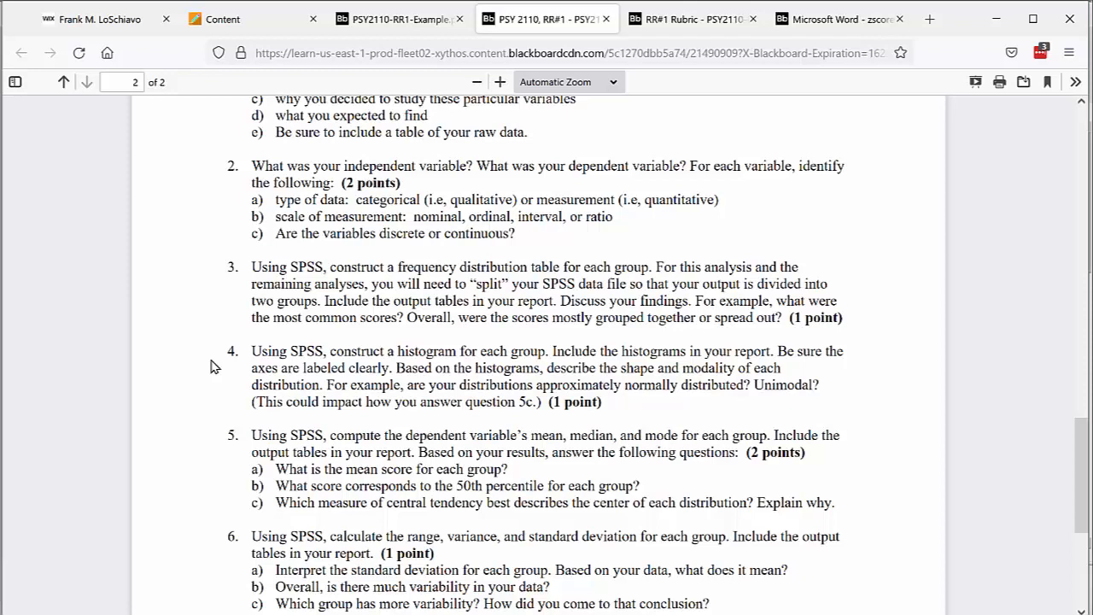
Return from the report instructions to the SPSS data and set up a Frequencies analysis of Text msg per day
scroll(213, 367, down, 2)
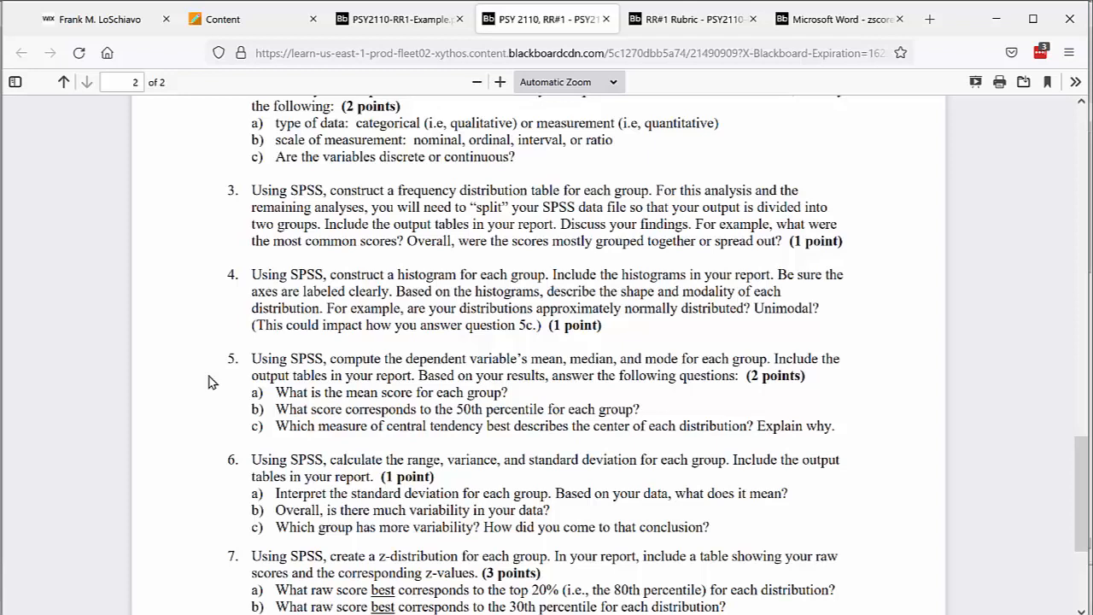
scroll(211, 382, down, 3)
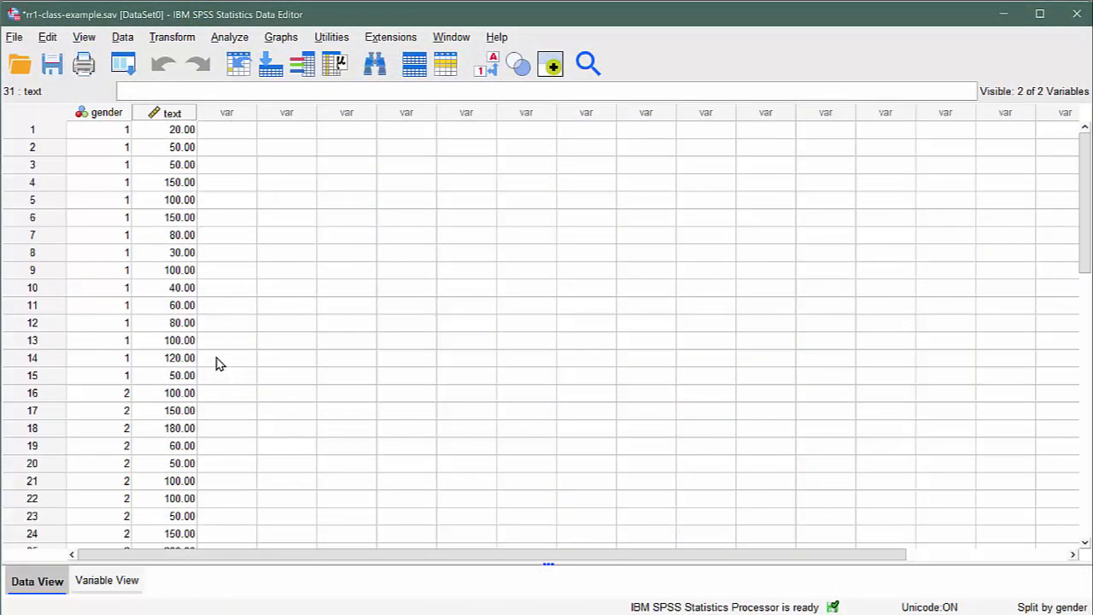
click(225, 38)
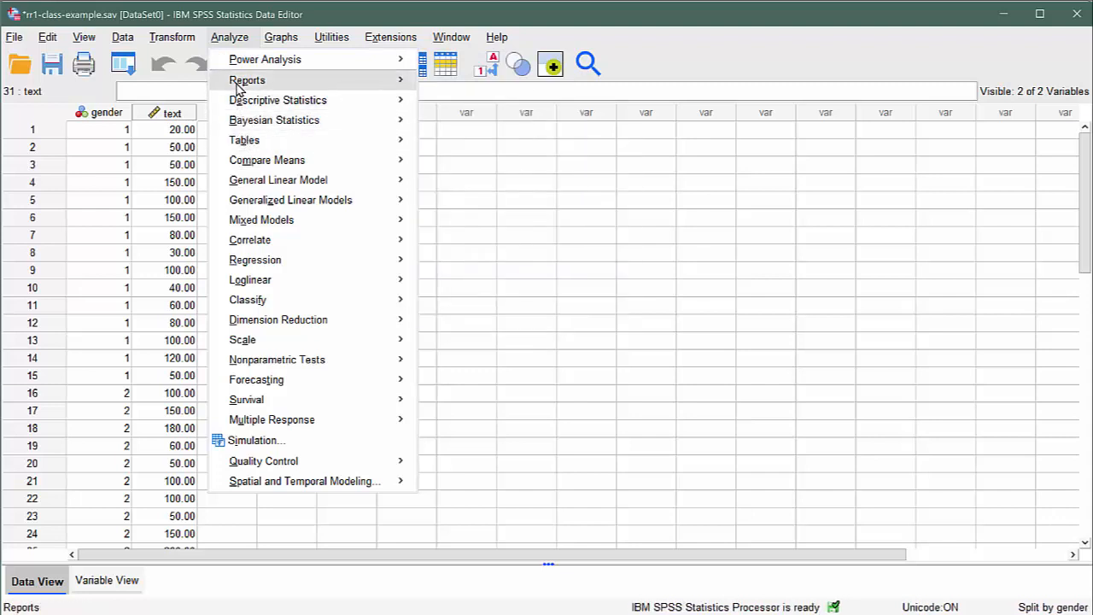
mouse_move(240, 103)
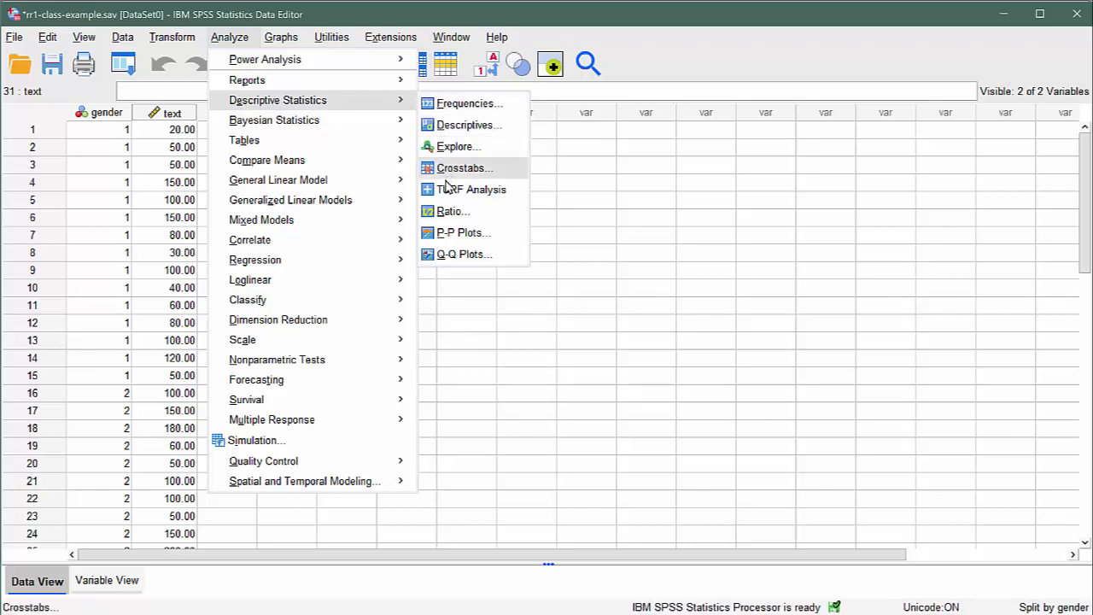
click(467, 108)
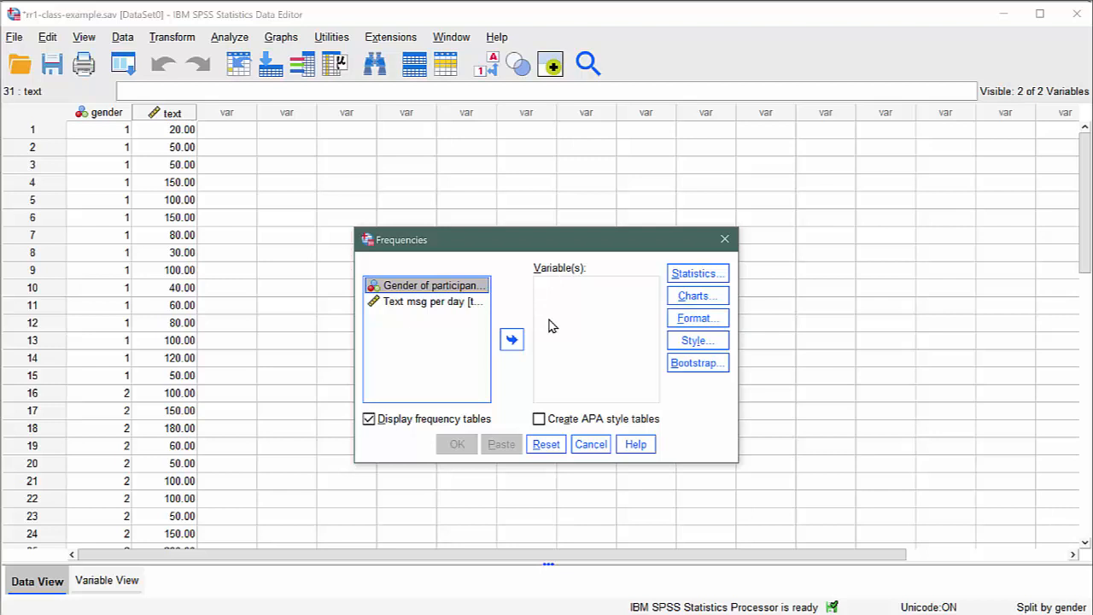
click(424, 306)
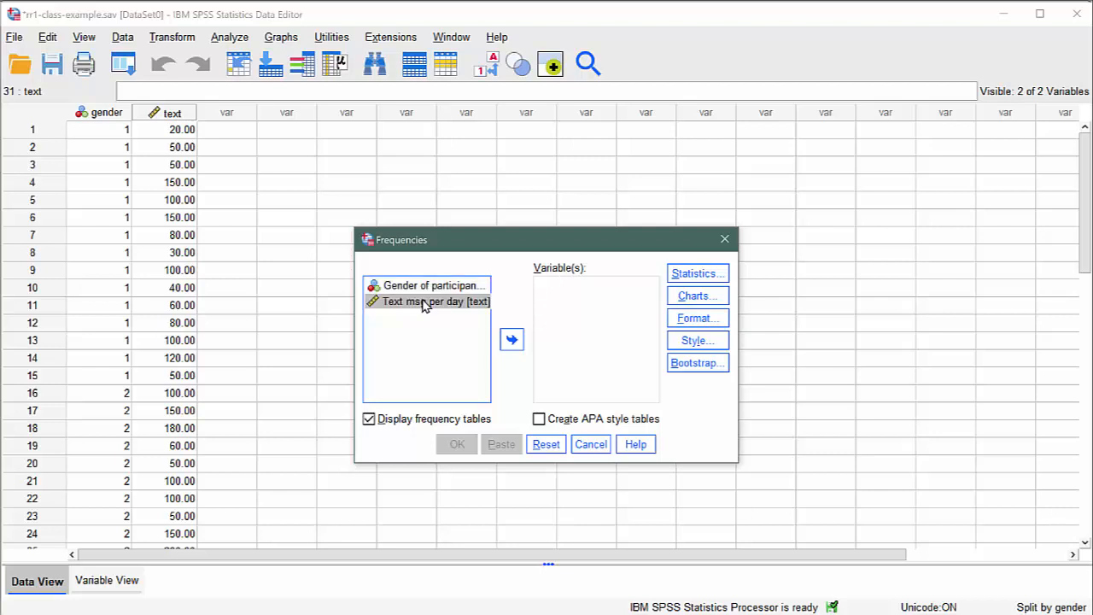
click(512, 339)
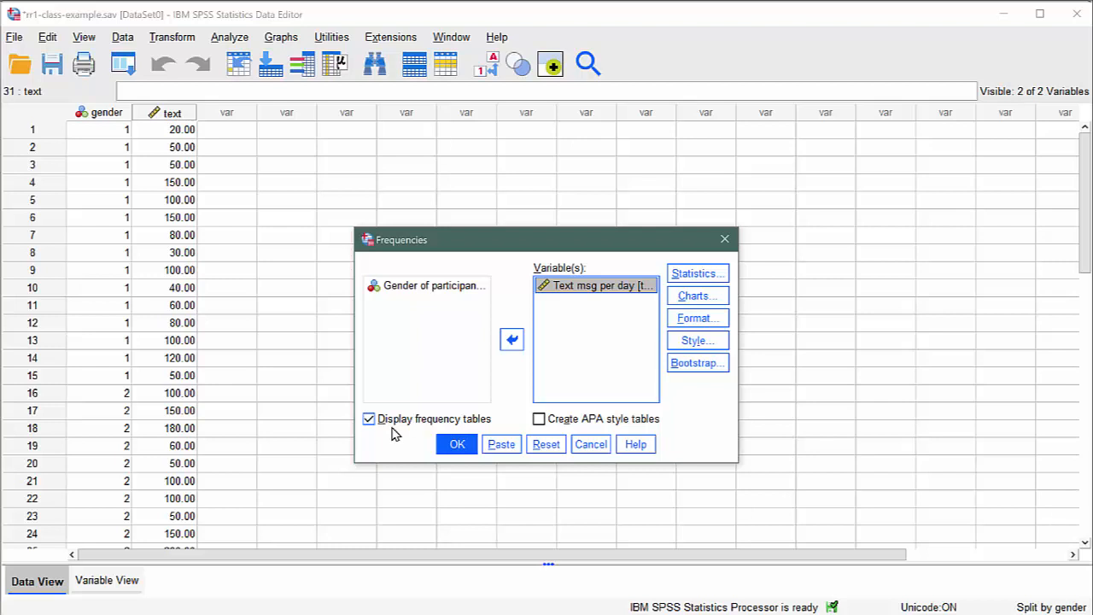
Add histograms with a normal curve to the Frequencies analysis
click(684, 296)
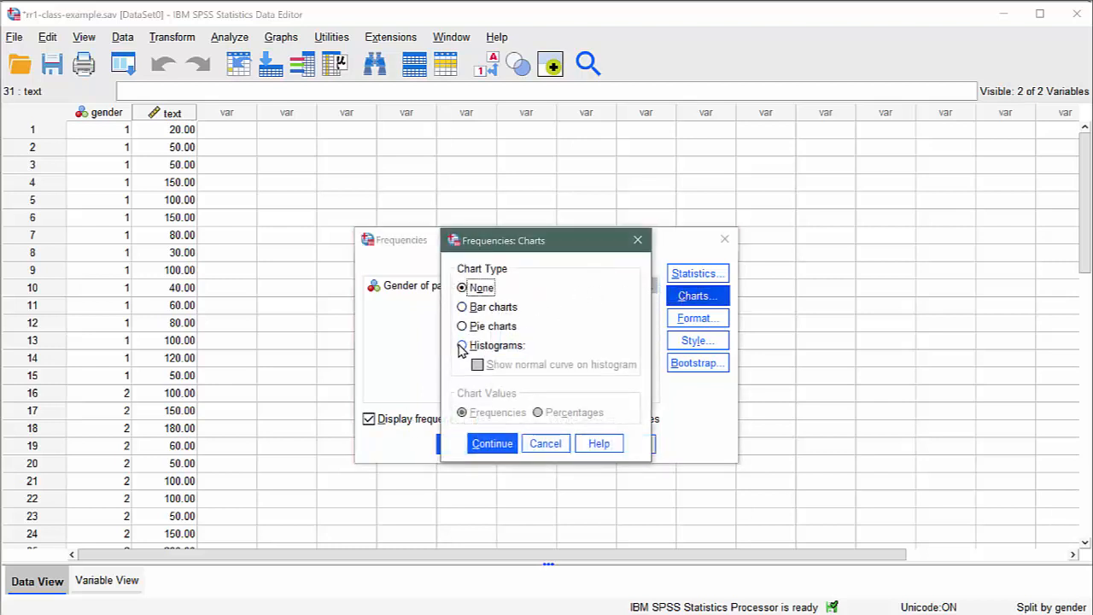
click(461, 346)
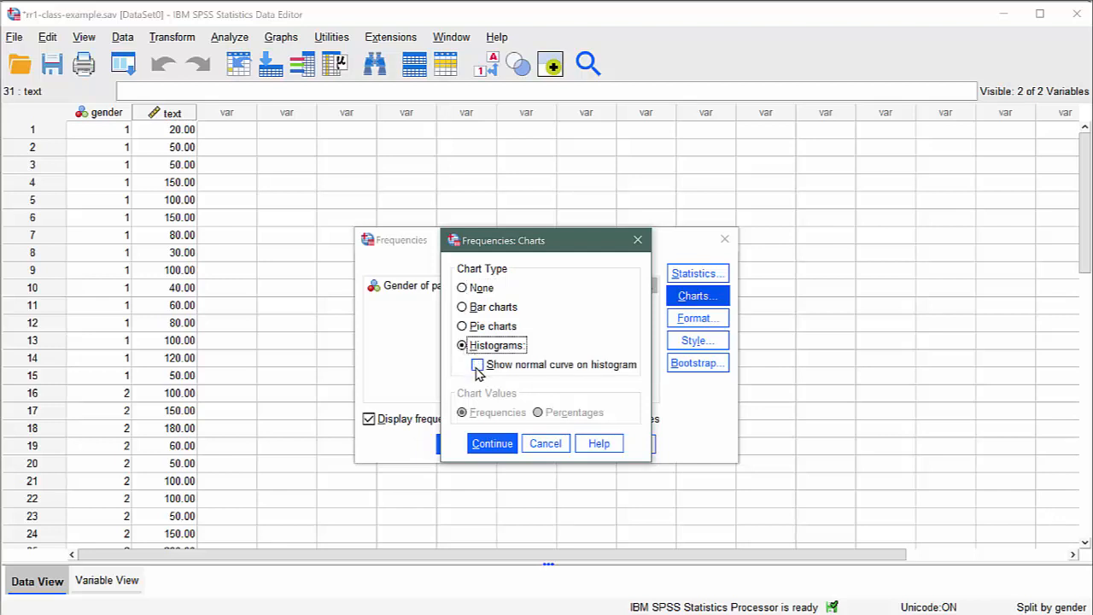
click(477, 368)
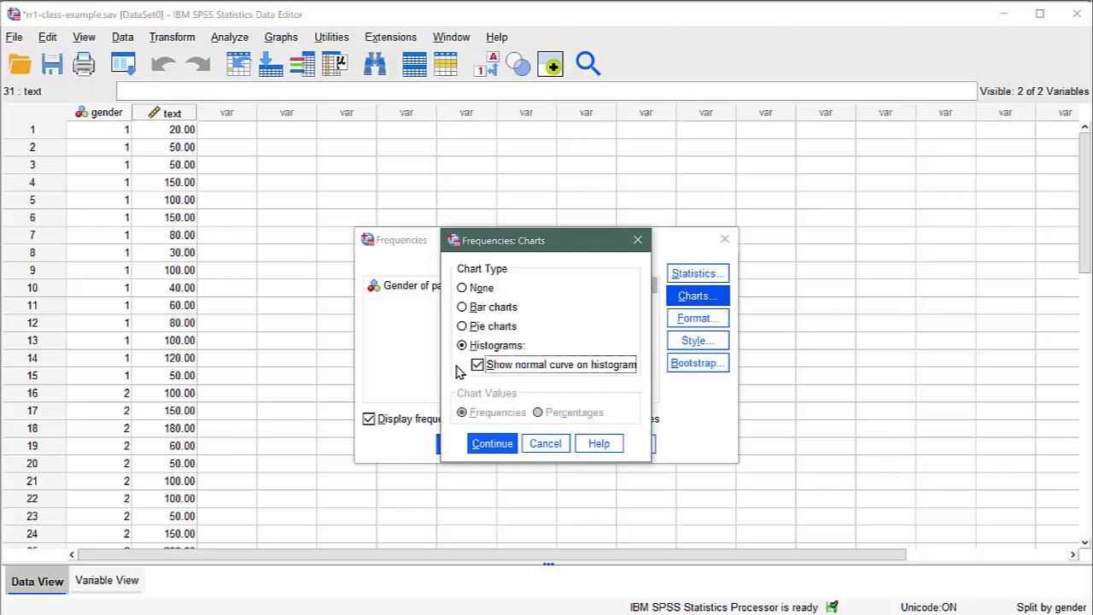
click(488, 444)
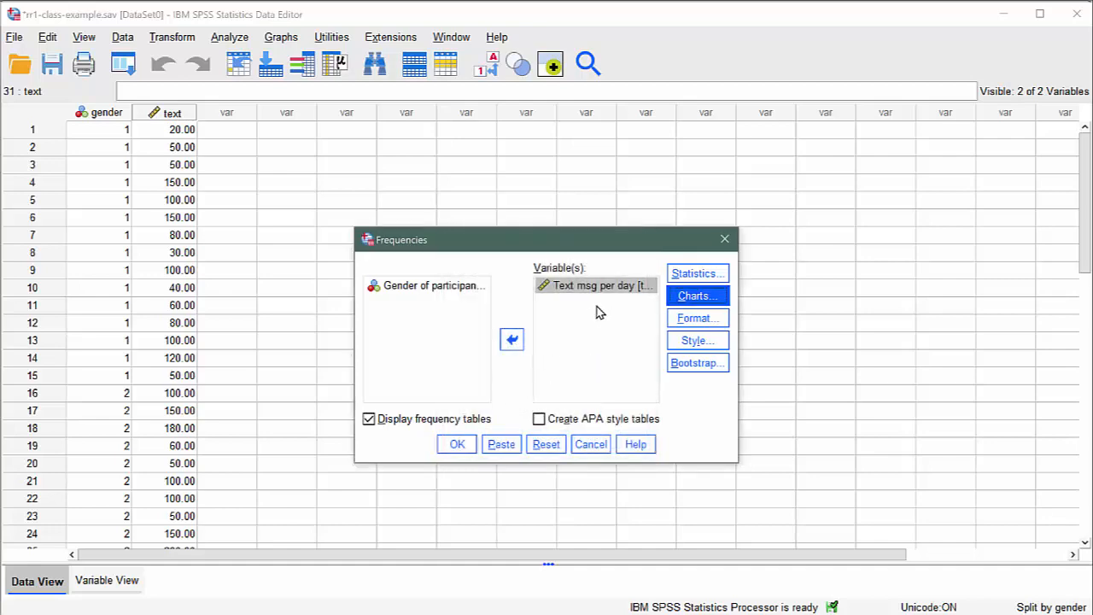
Request the mean, median, mode, range, variance and standard deviation, and run the Frequencies analysis
click(676, 282)
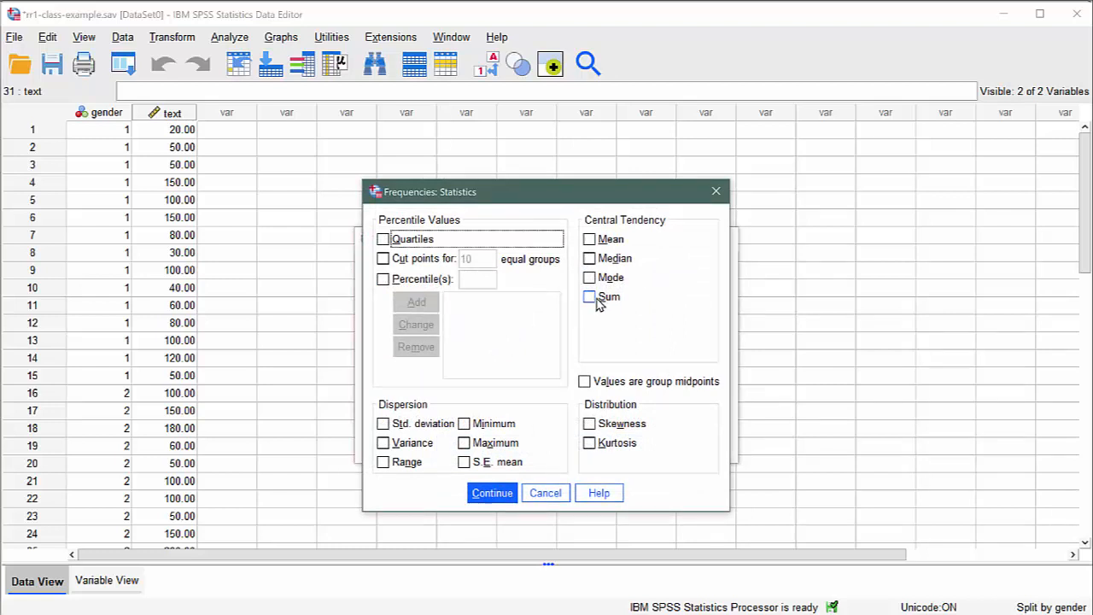
click(589, 240)
click(589, 258)
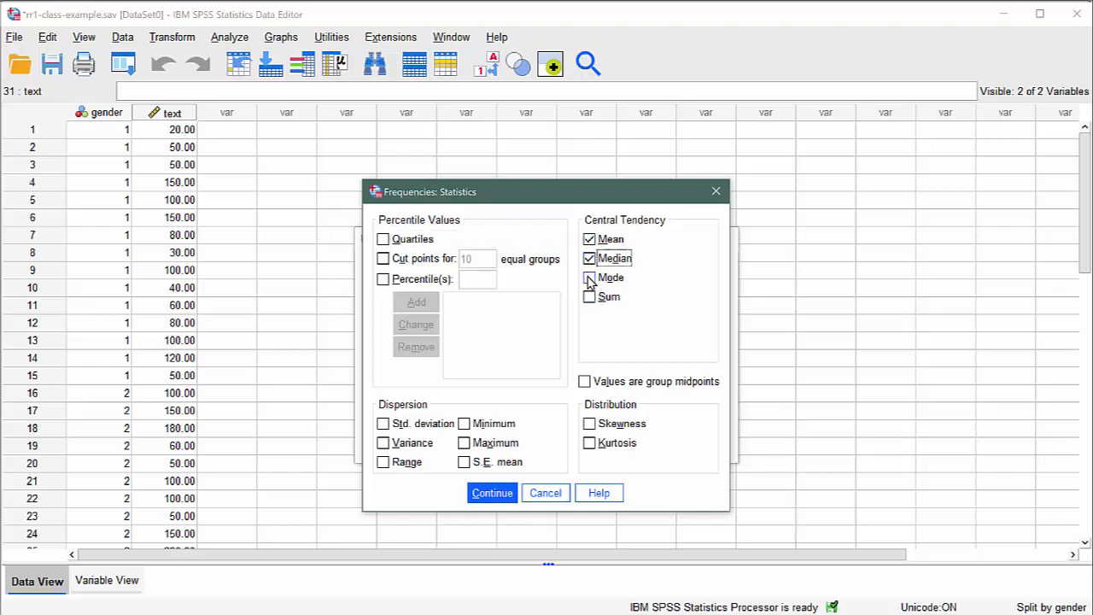
click(589, 277)
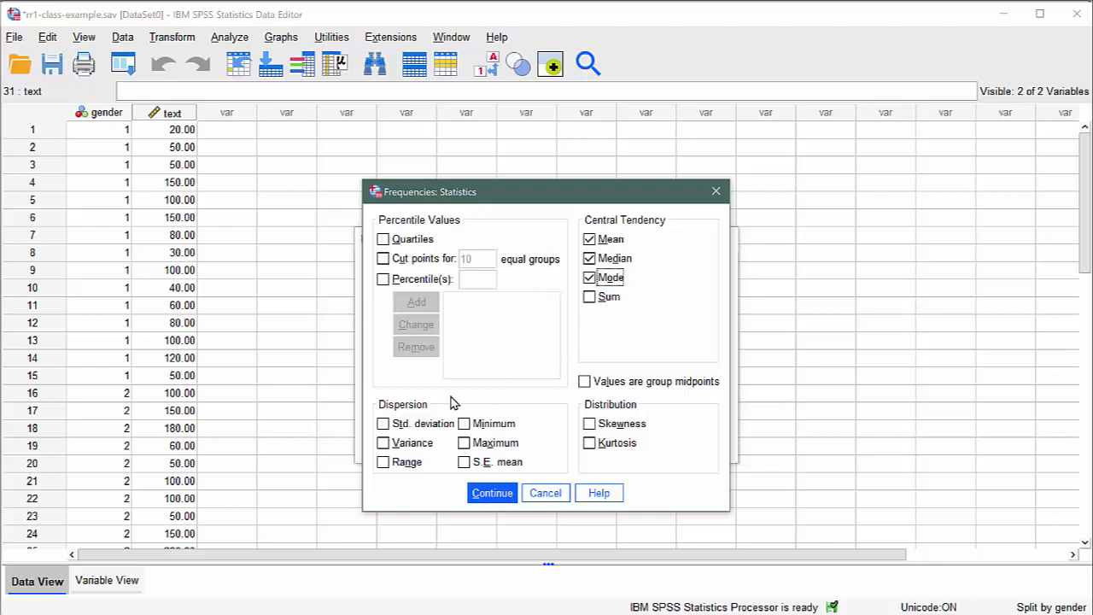
click(387, 462)
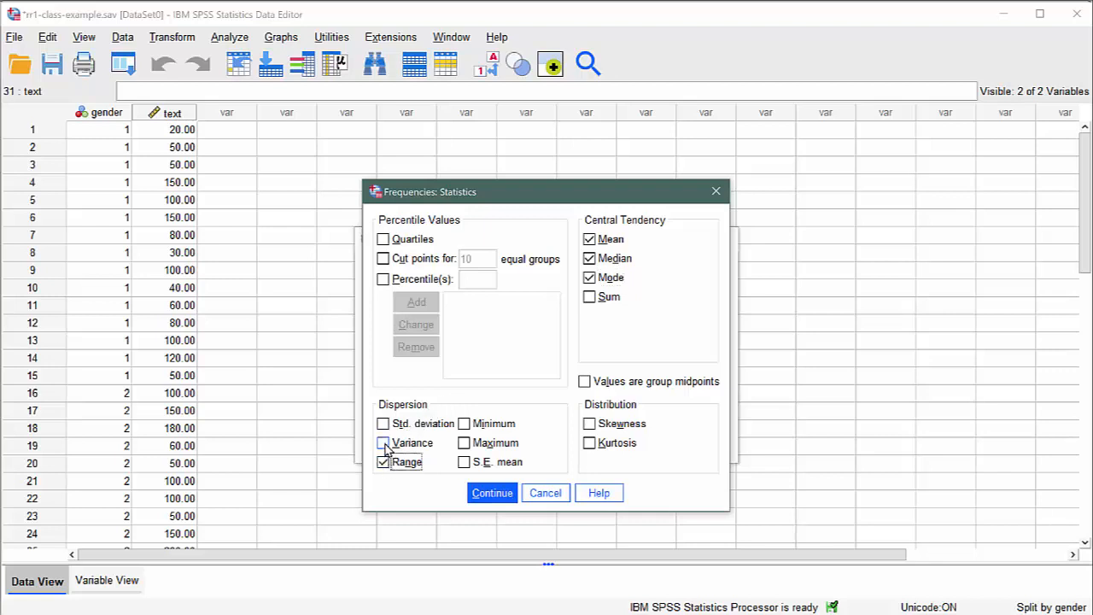
click(384, 443)
click(383, 424)
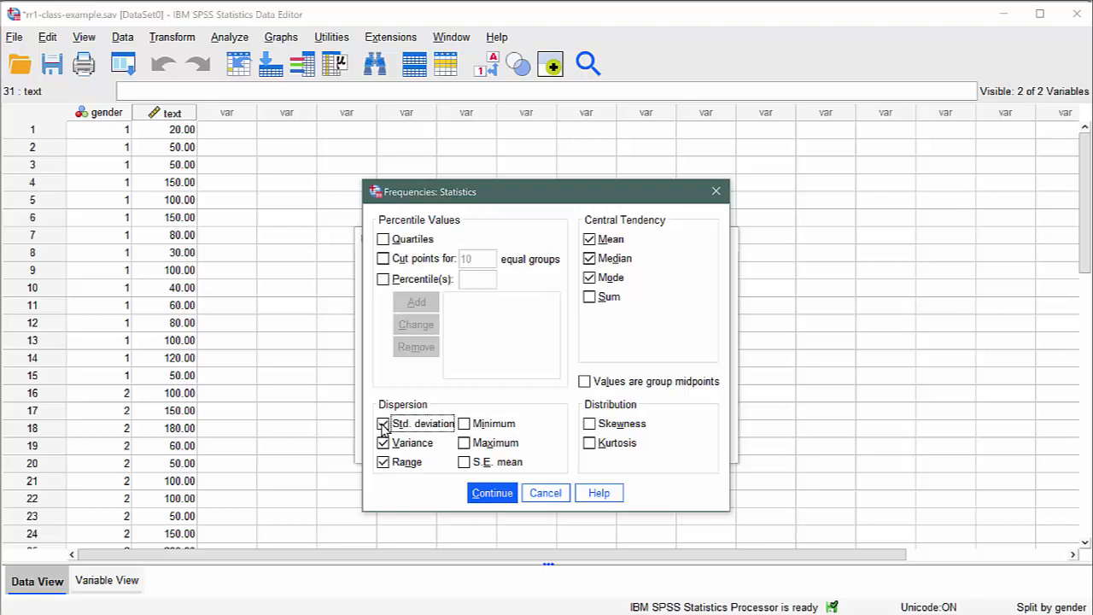
click(490, 493)
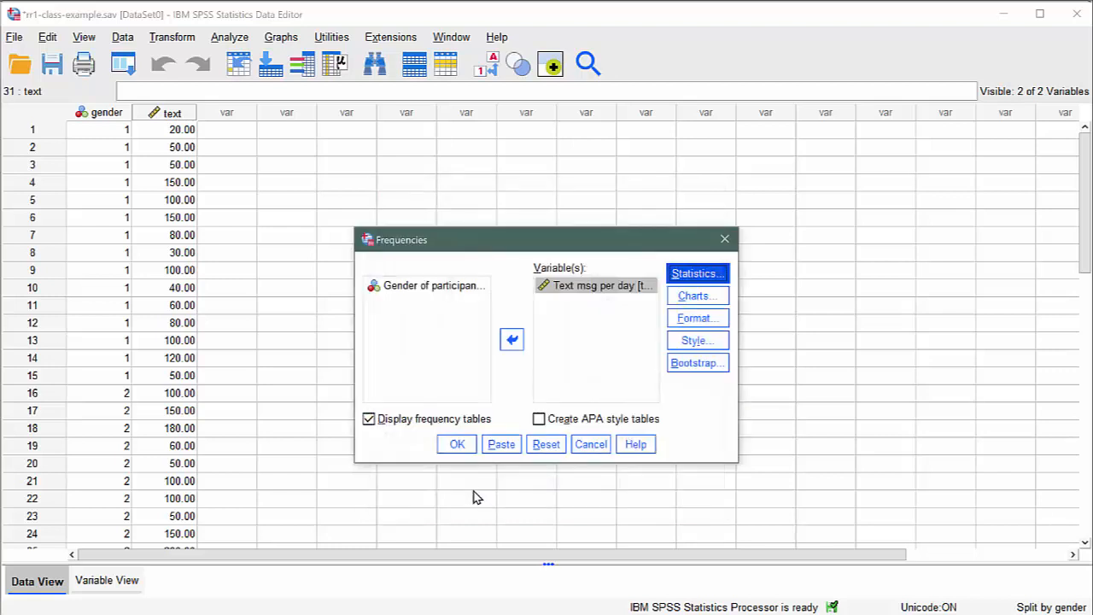
click(459, 445)
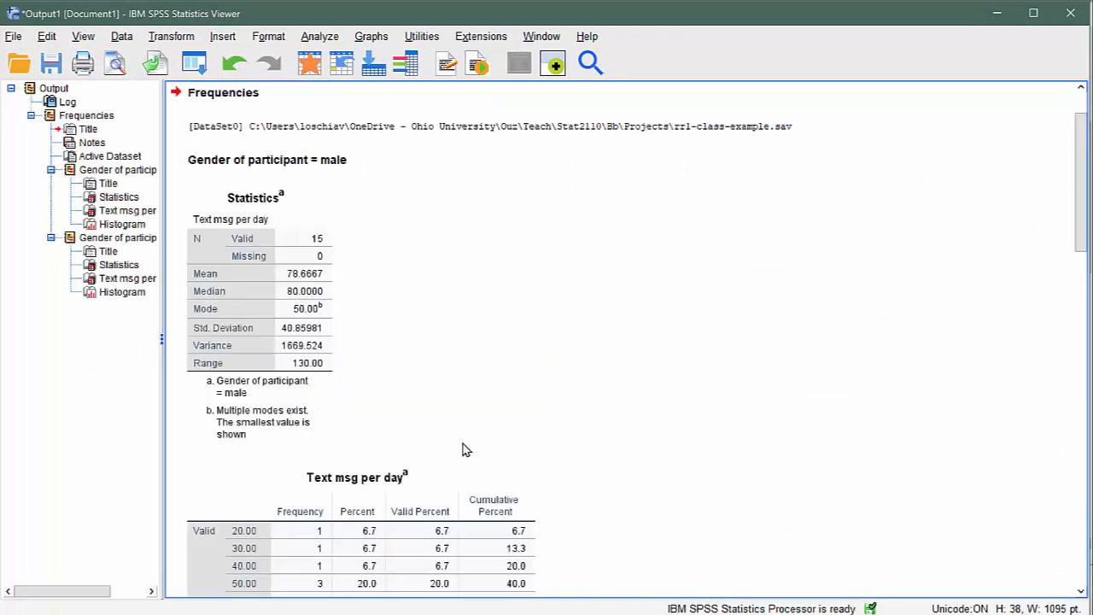
Delete the Frequencies command log and the active dataset path line from the output document
scroll(462, 449, up, 2)
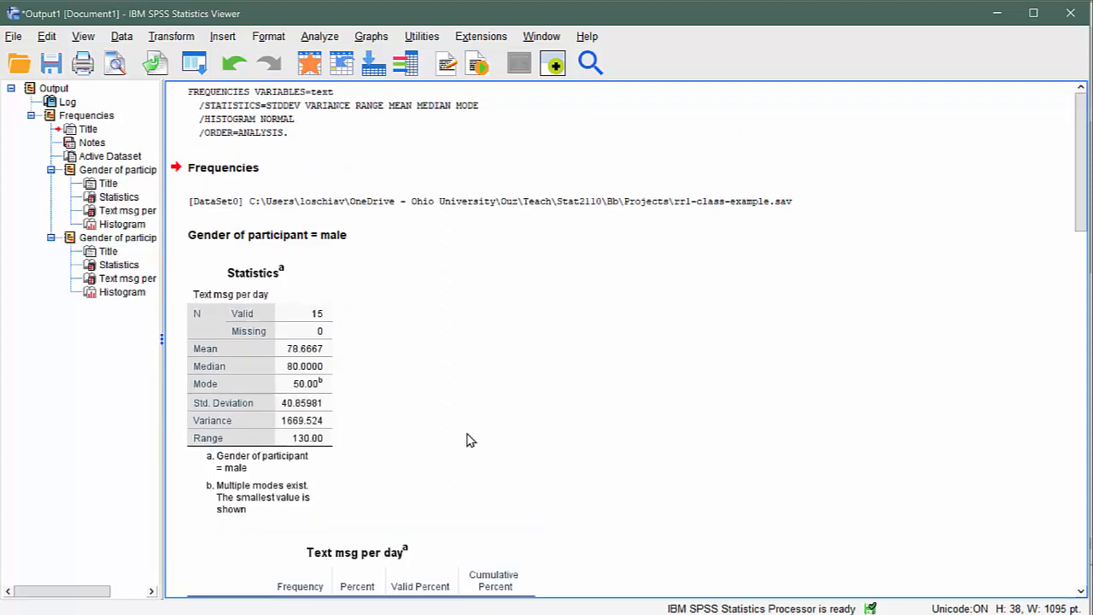
click(225, 123)
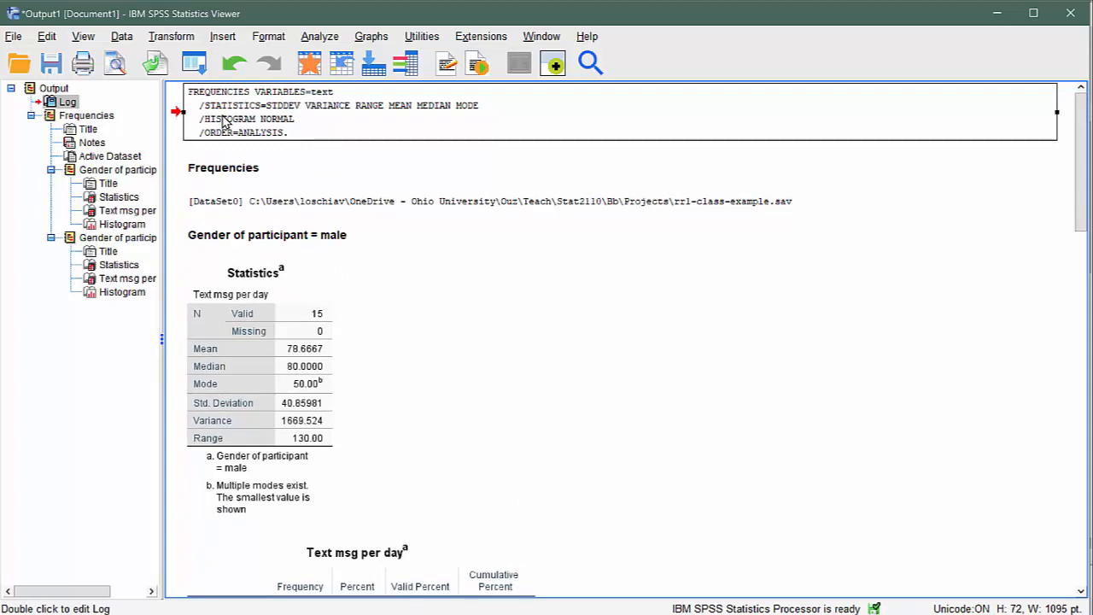
key(Delete)
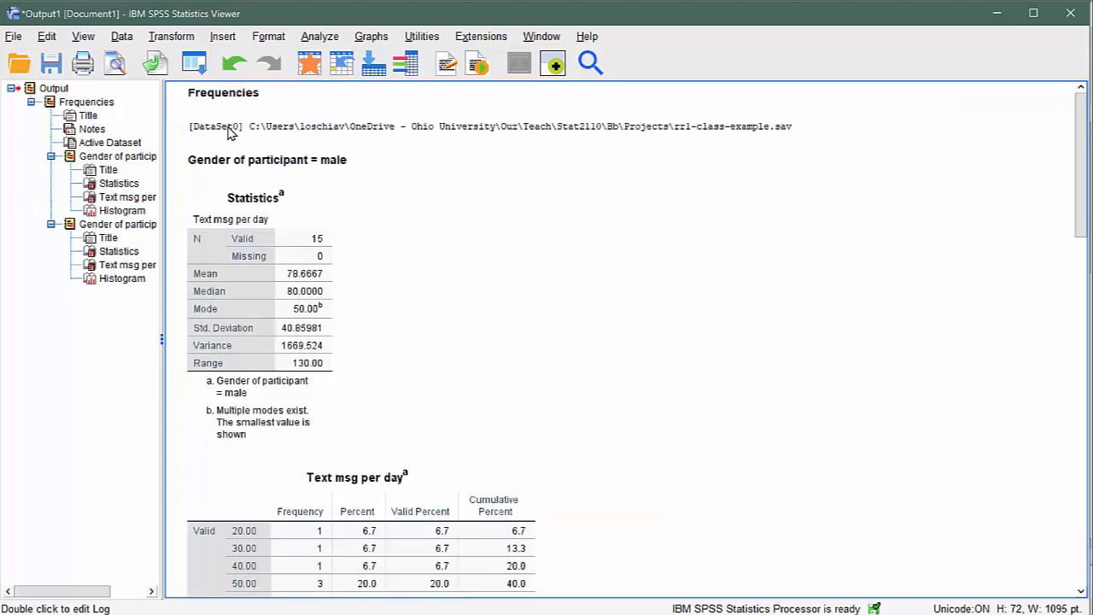
click(230, 129)
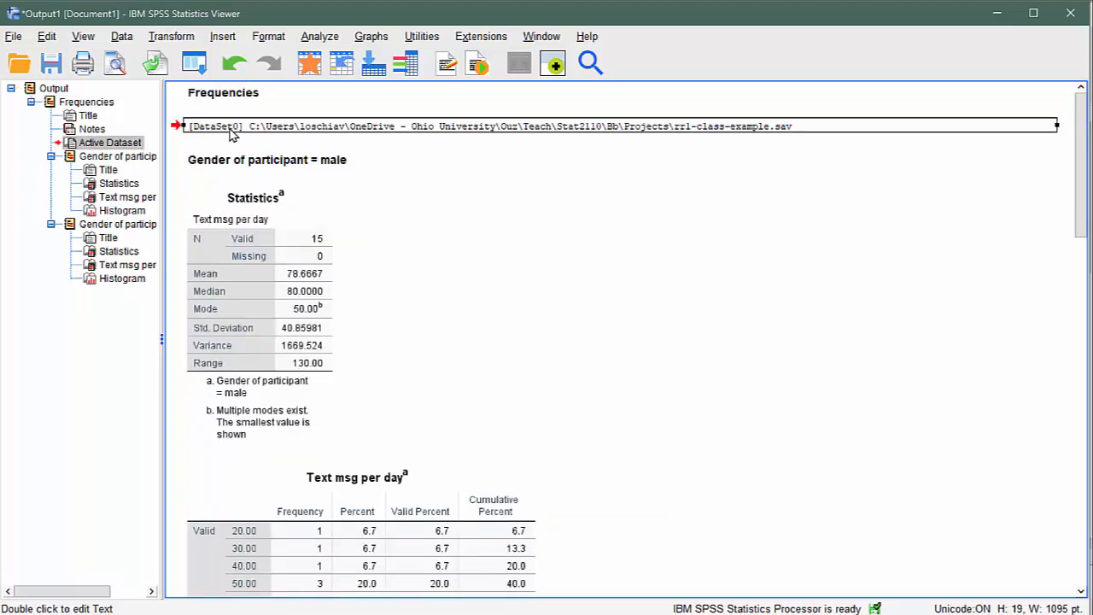
key(Delete)
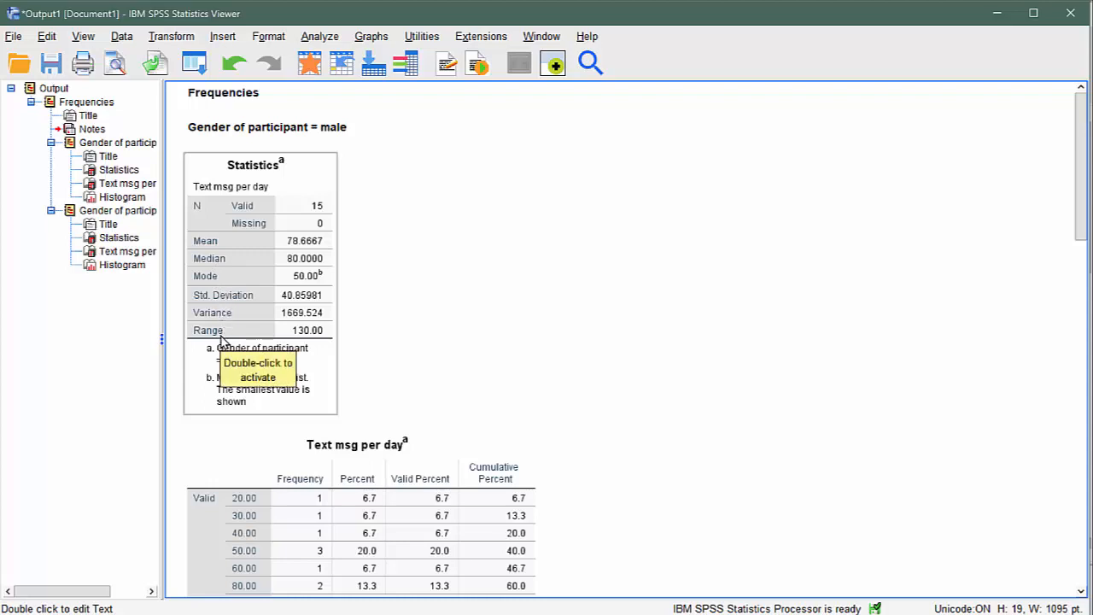
Review the statistics, frequency tables and histograms for male and female participants, and check them against the report questions
scroll(397, 305, down, 3)
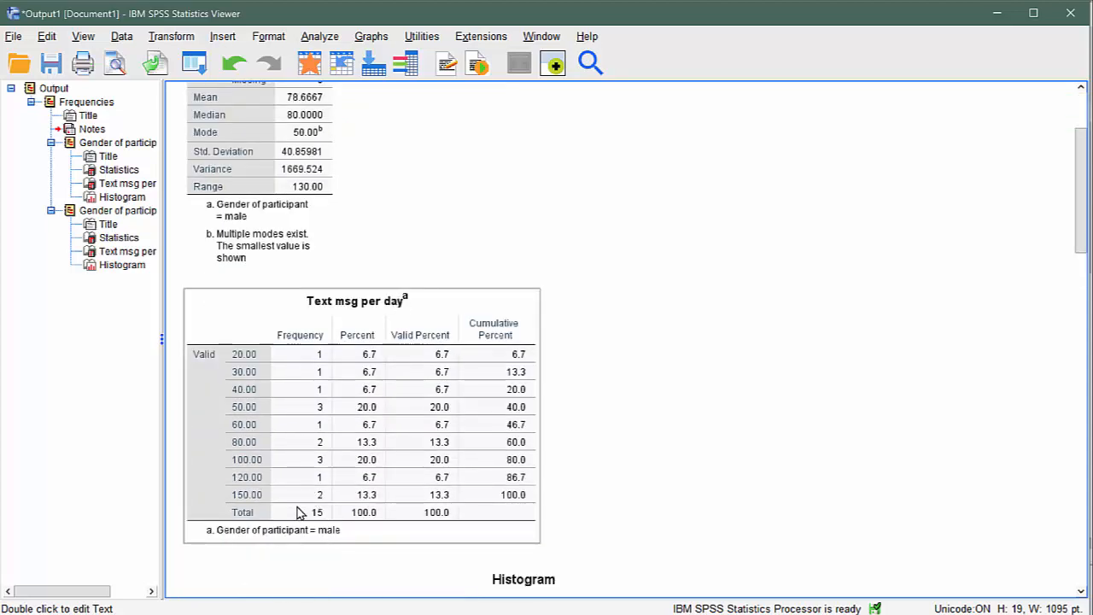
scroll(301, 508, down, 7)
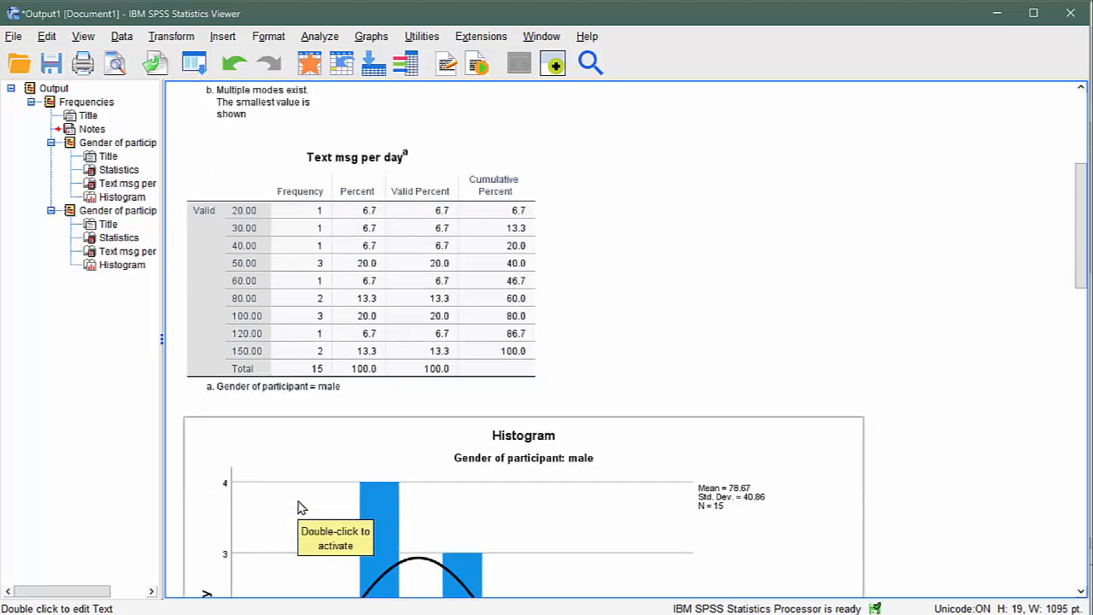
scroll(301, 504, down, 2)
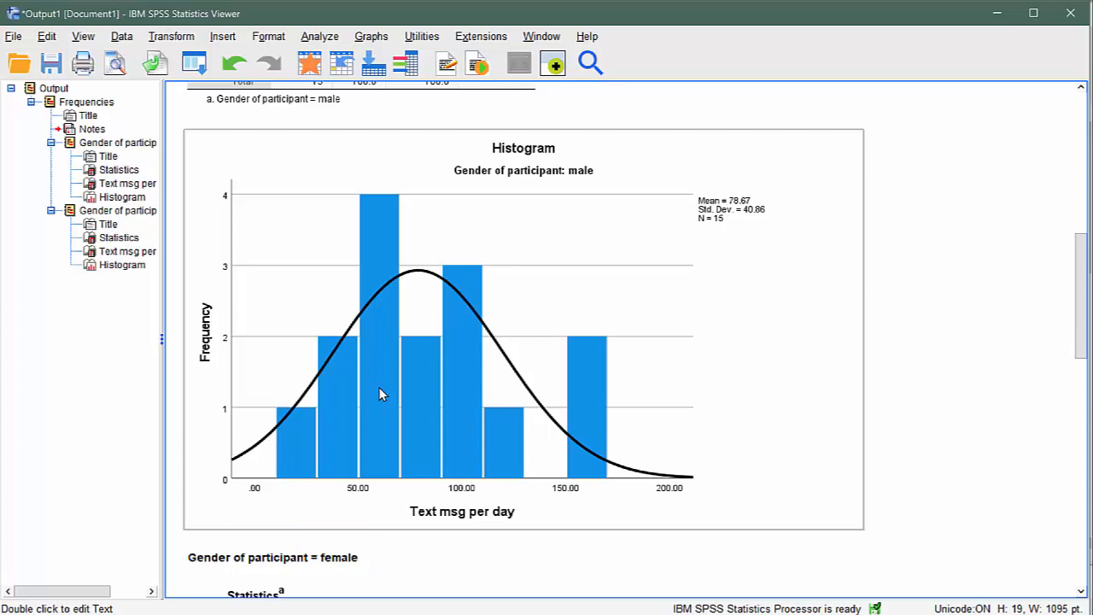
scroll(380, 393, down, 8)
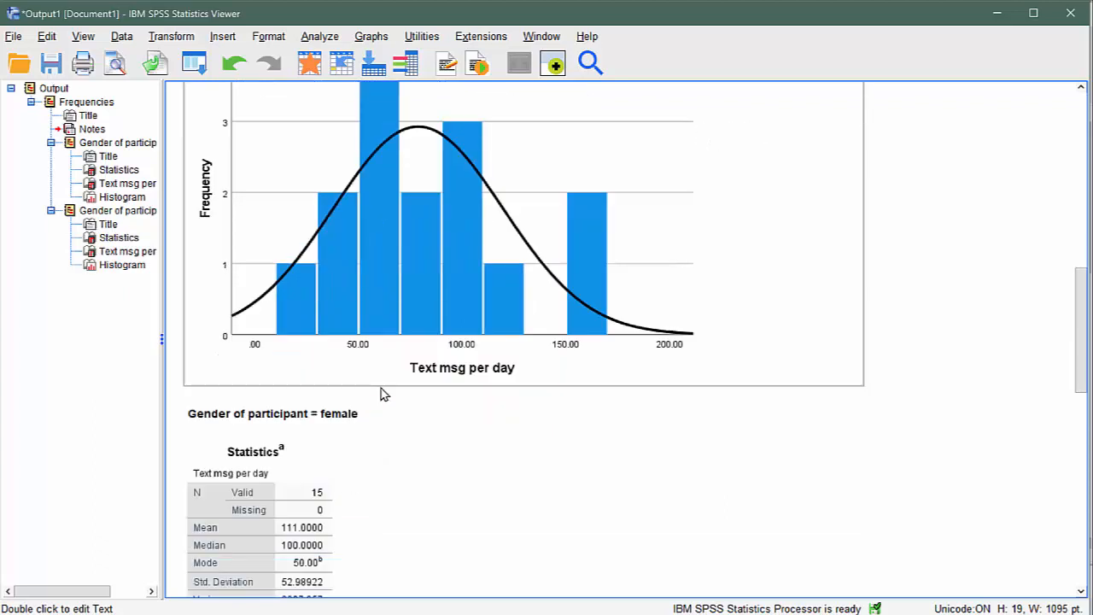
click(254, 209)
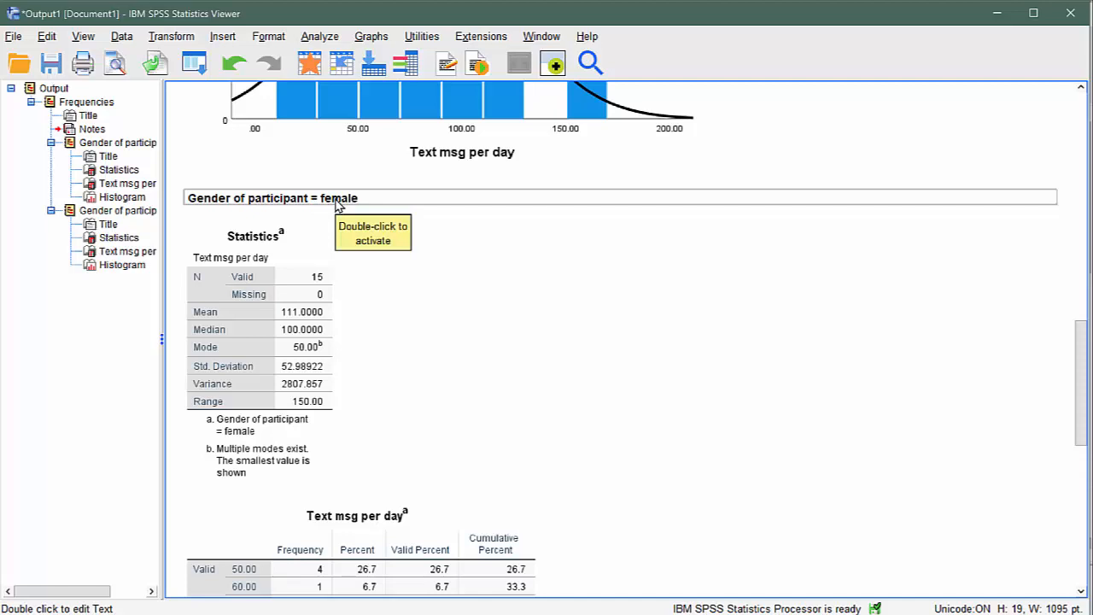
click(325, 234)
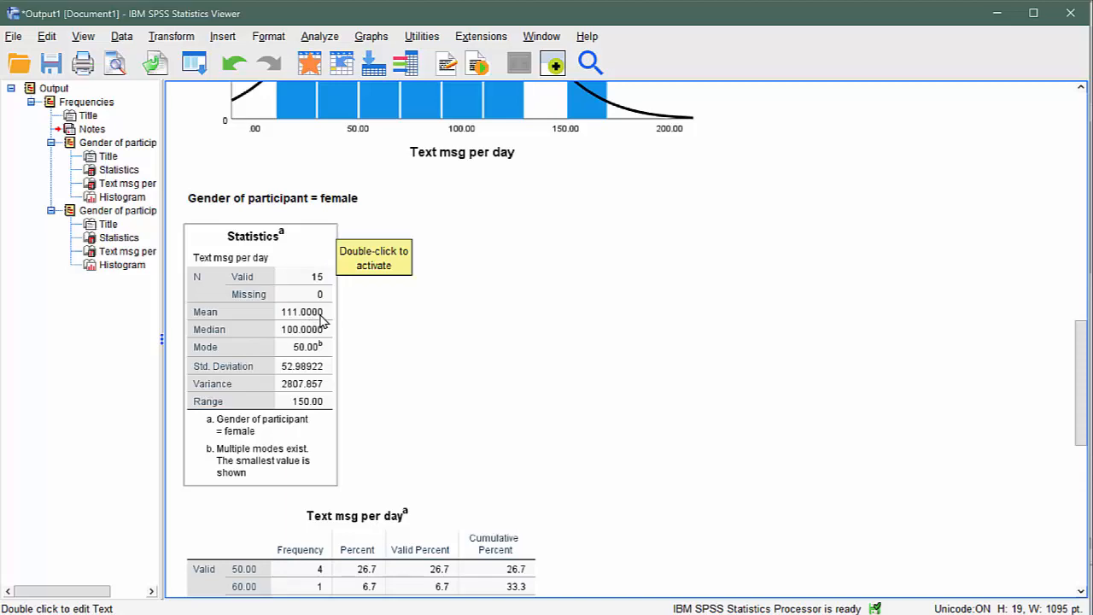
scroll(323, 320, up, 10)
scroll(323, 321, up, 6)
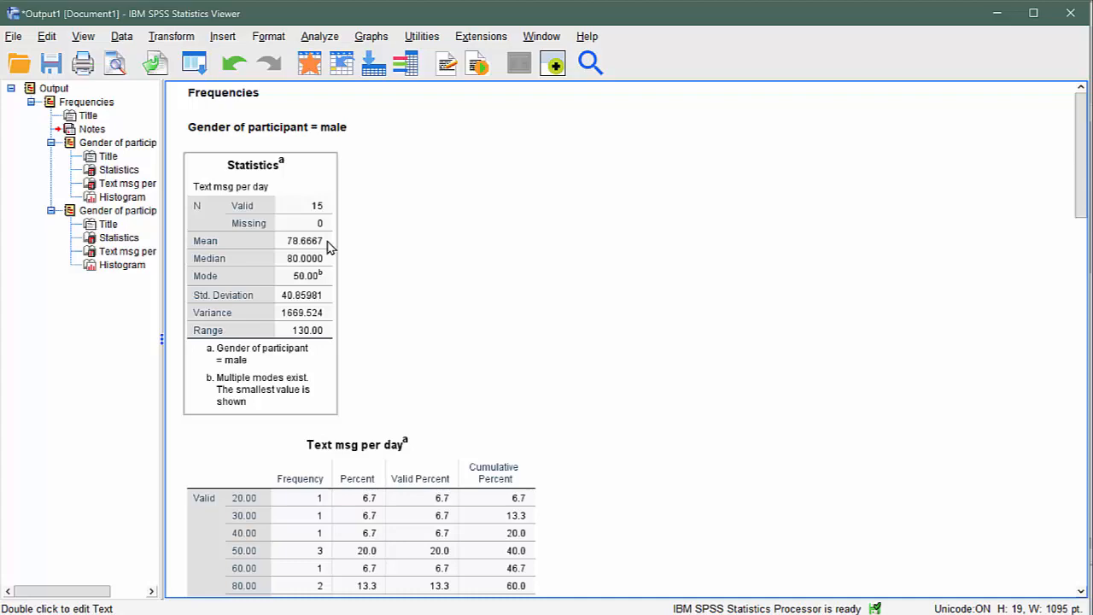
scroll(329, 246, down, 10)
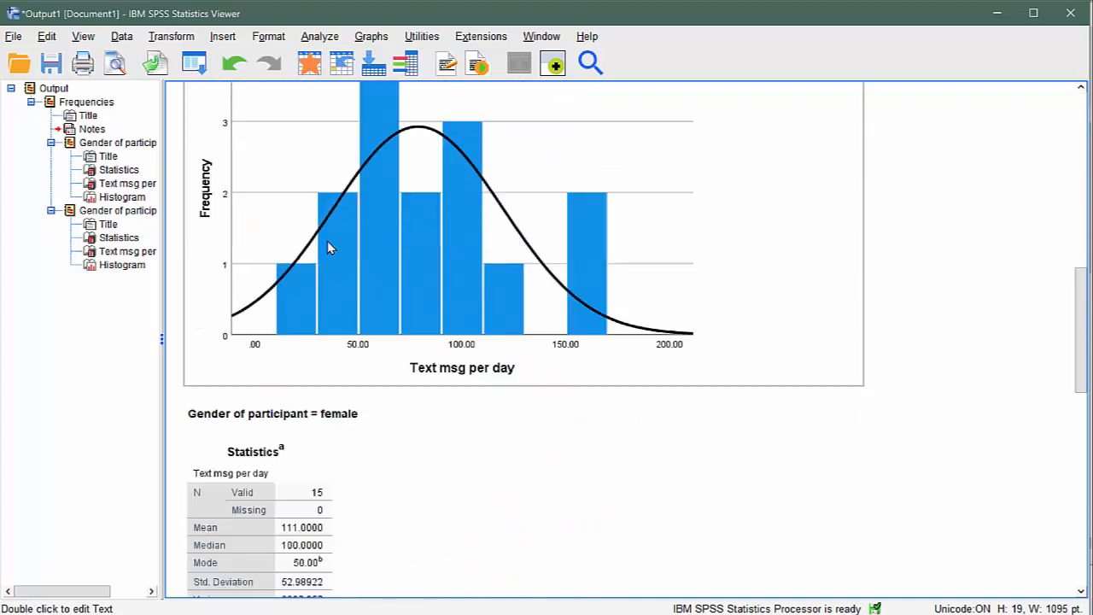
scroll(330, 247, down, 10)
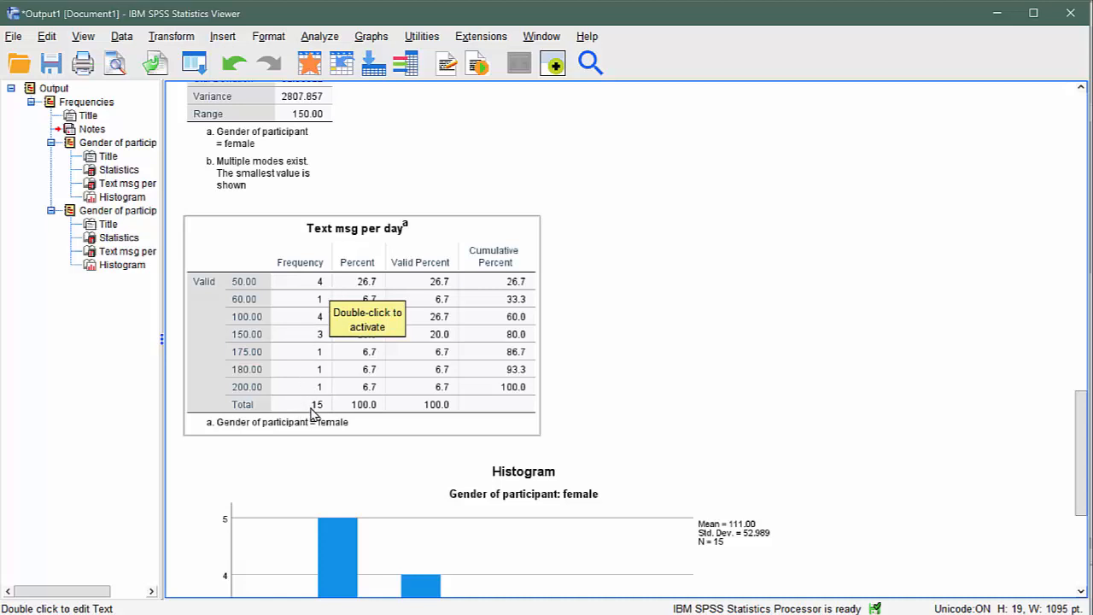
scroll(312, 413, down, 5)
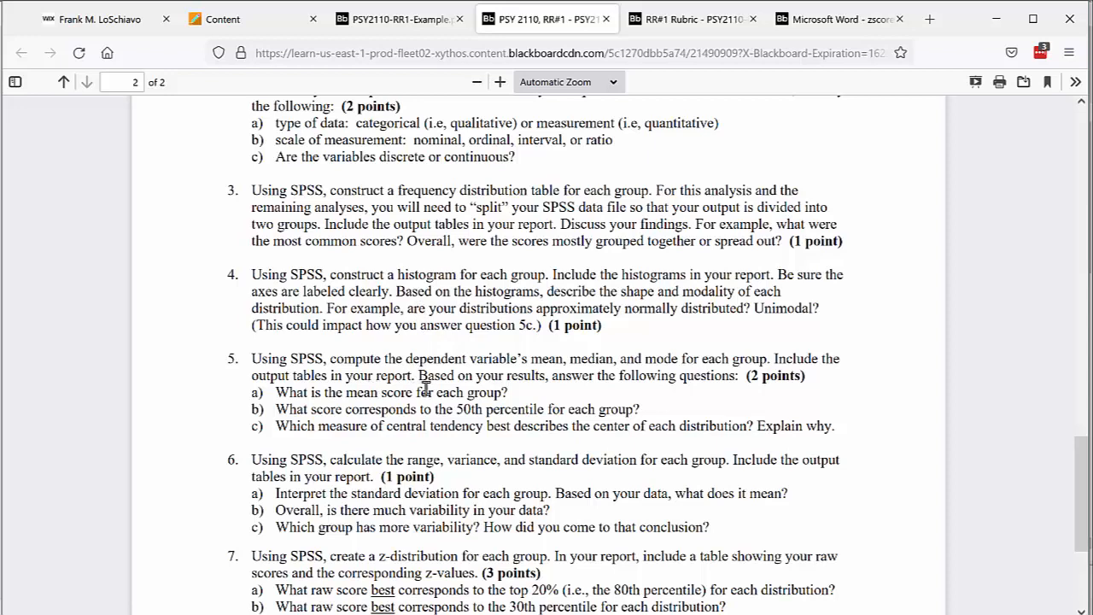
scroll(406, 387, down, 2)
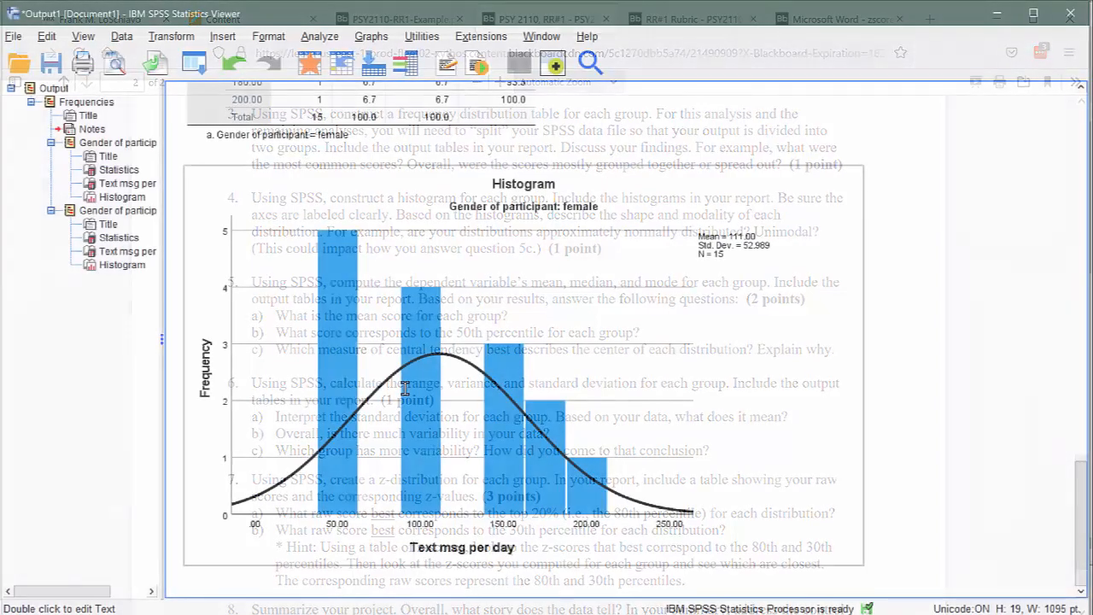
Return to the SPSS output and copy the male participants' Statistics table as an image
scroll(408, 396, up, 10)
scroll(408, 395, up, 10)
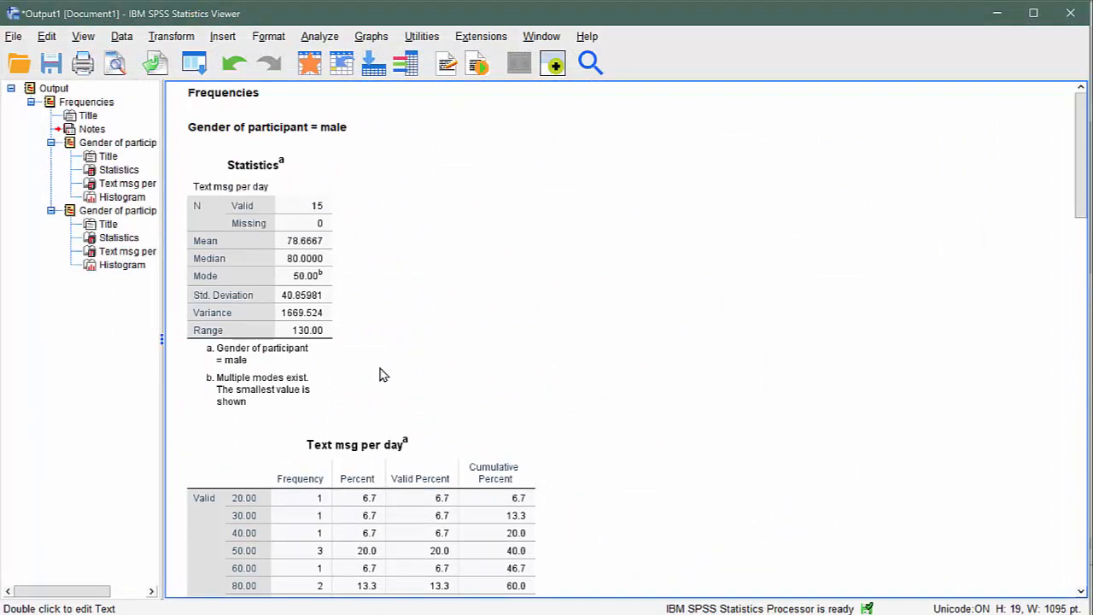
click(269, 282)
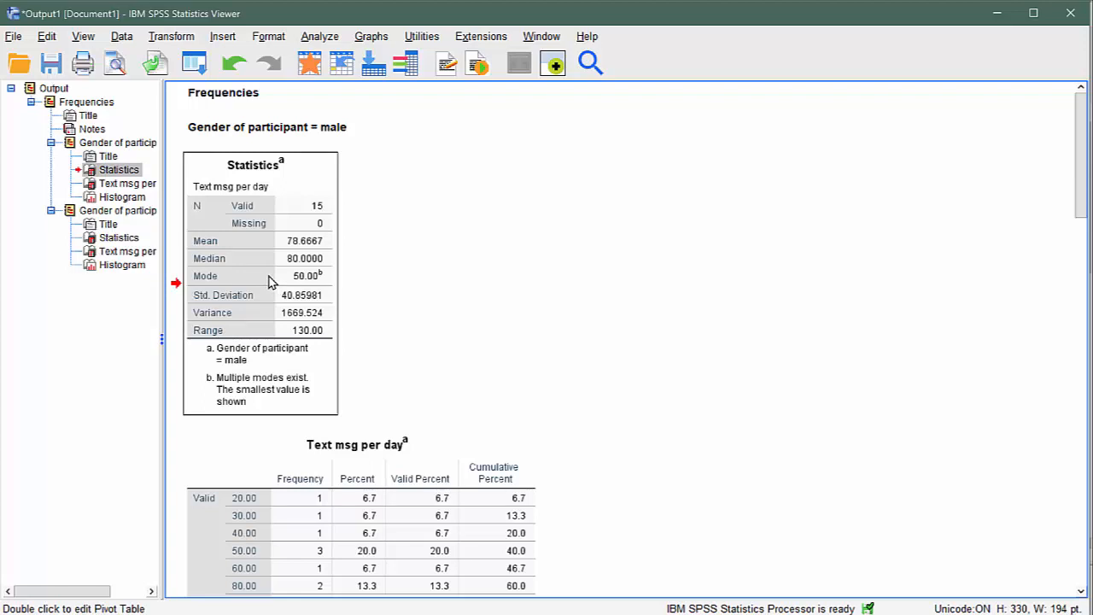
right_click(269, 282)
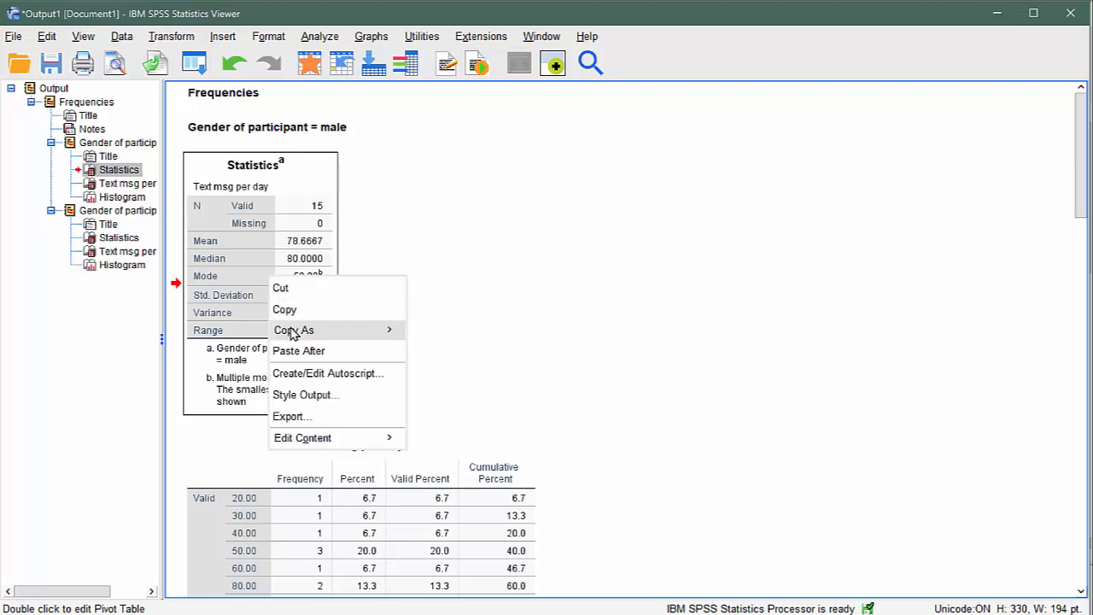
mouse_move(294, 335)
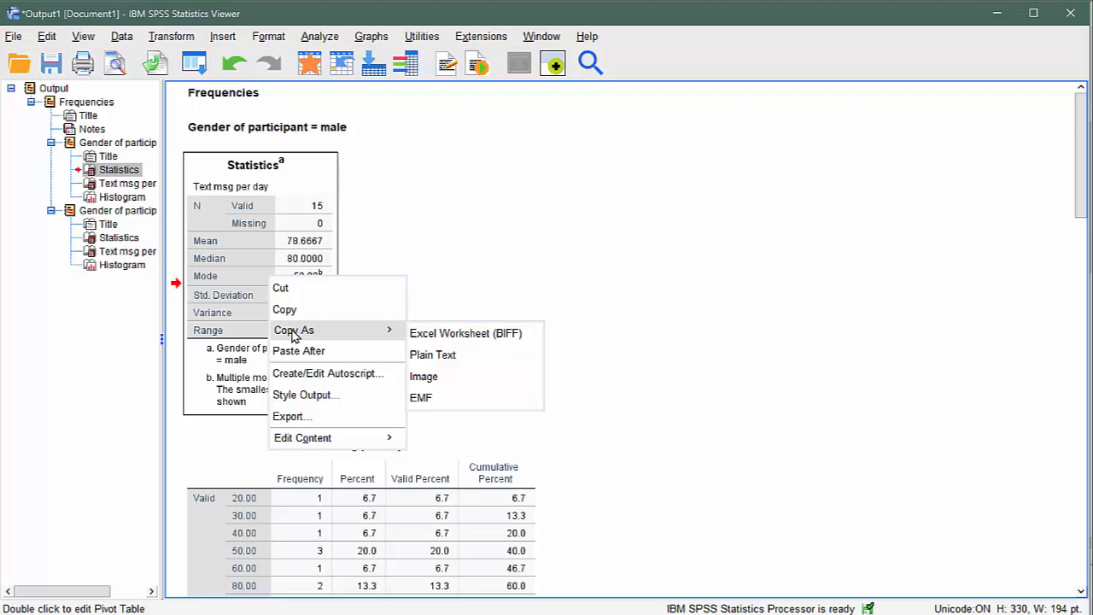
click(421, 377)
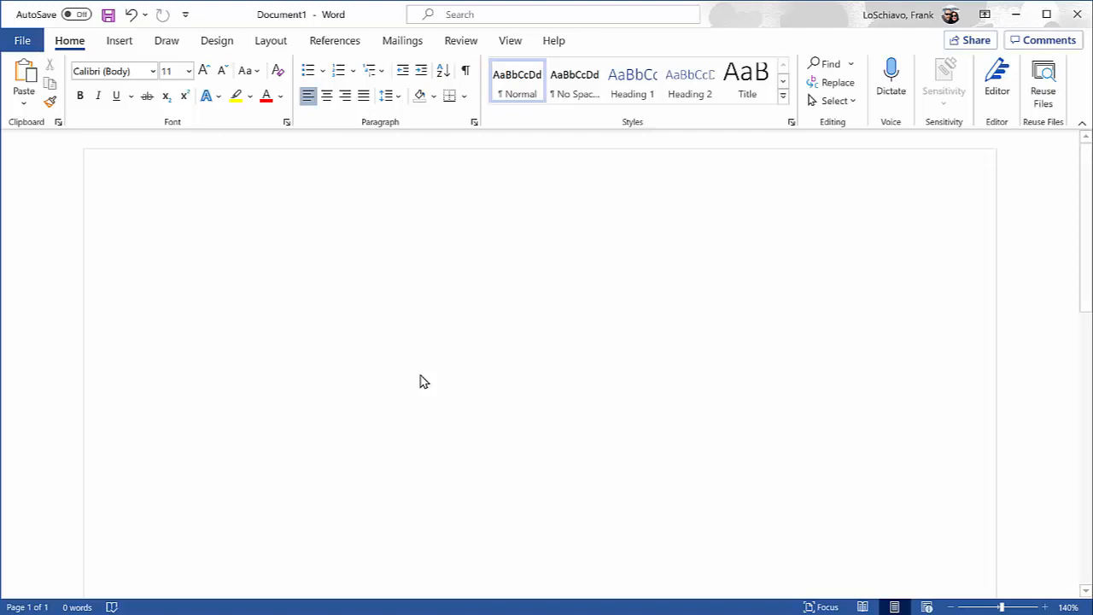
click(23, 101)
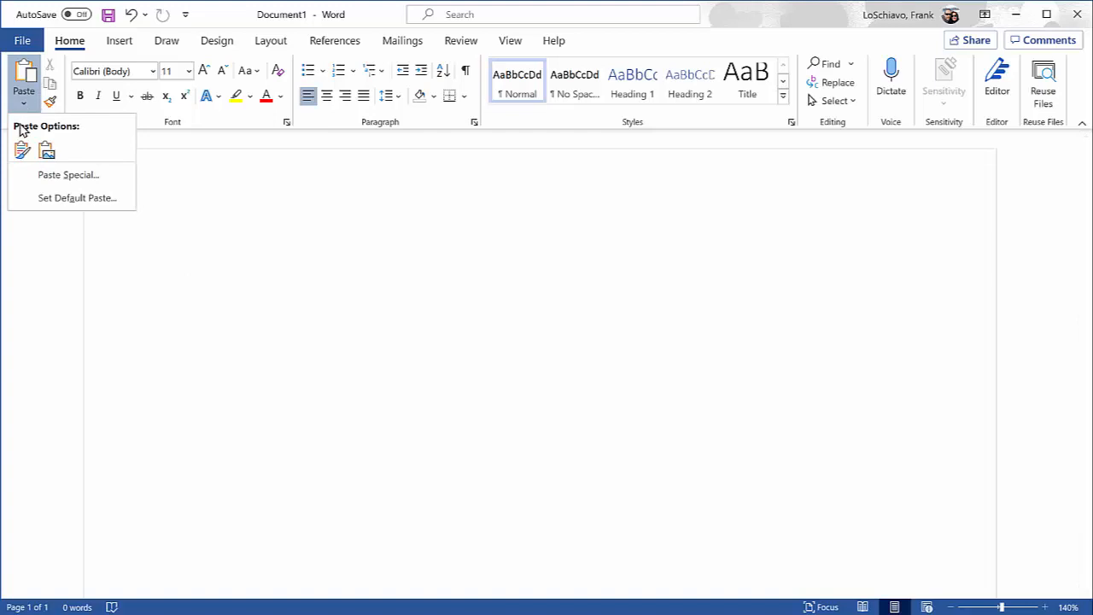
click(49, 176)
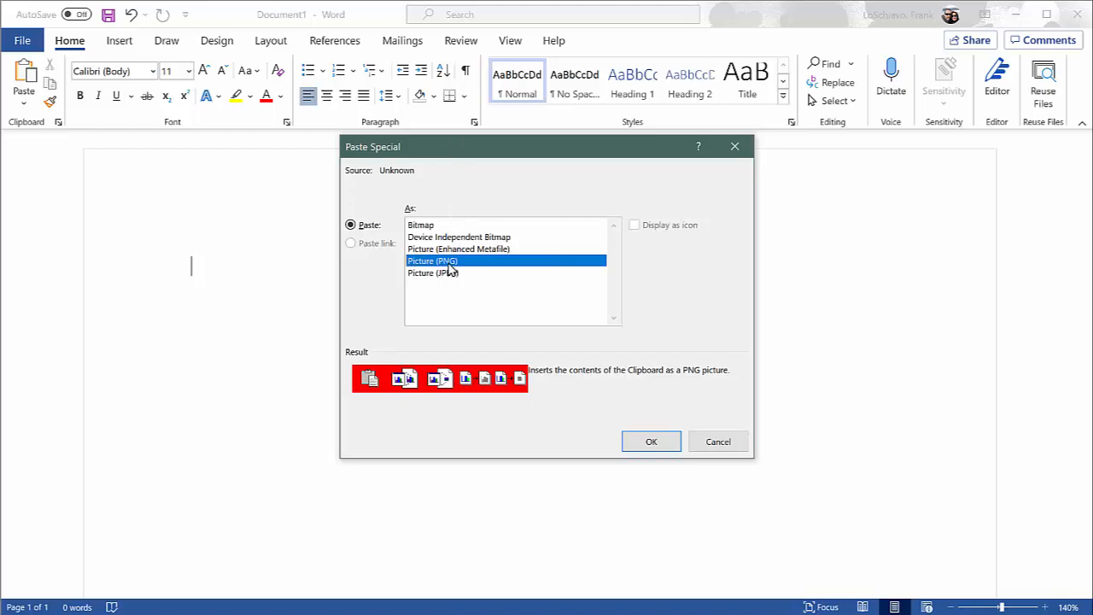
click(703, 444)
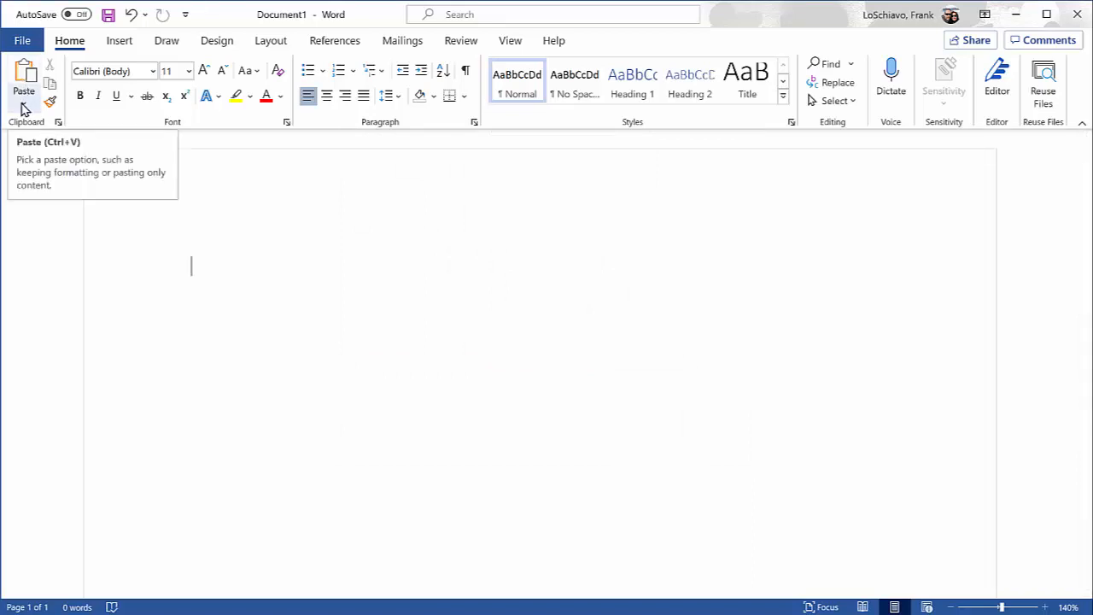
Paste the copied Statistics table into the blank Word document as a JPEG picture and try resizing it
click(24, 104)
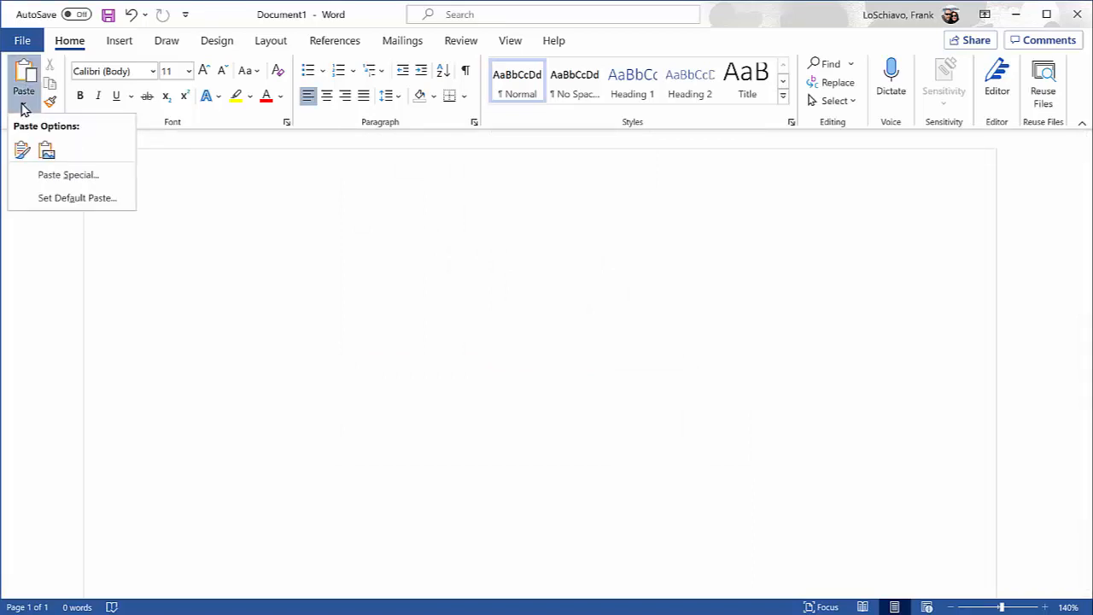
click(57, 175)
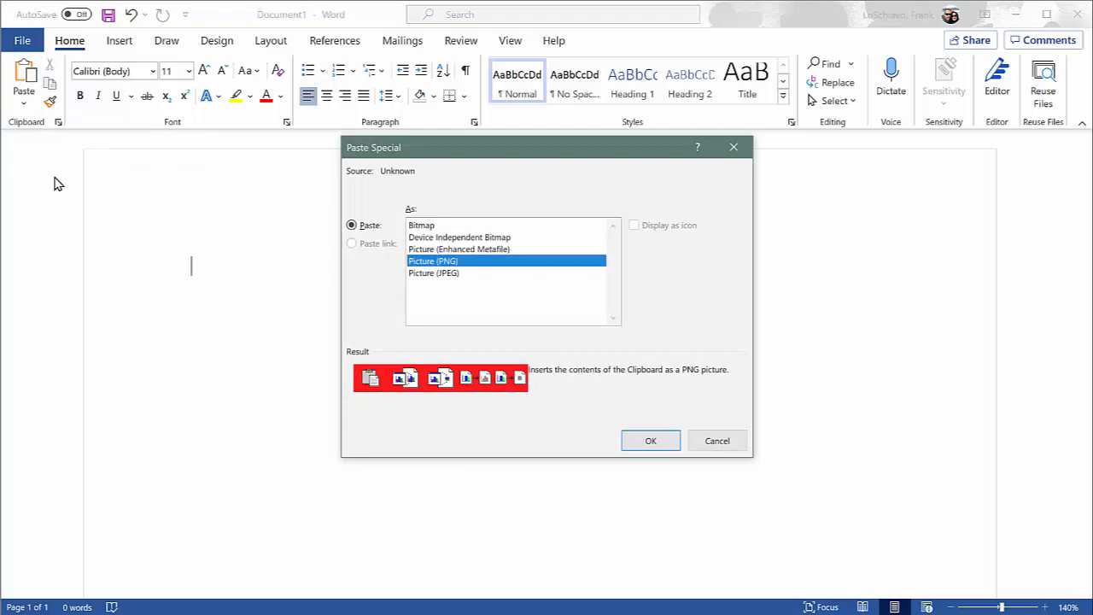
click(429, 274)
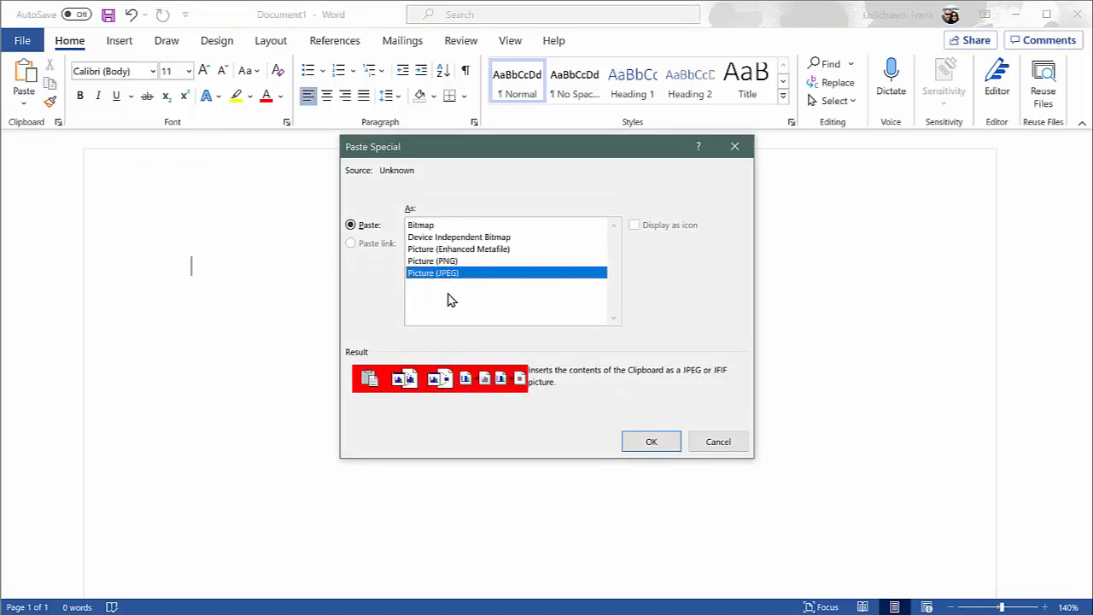
click(651, 442)
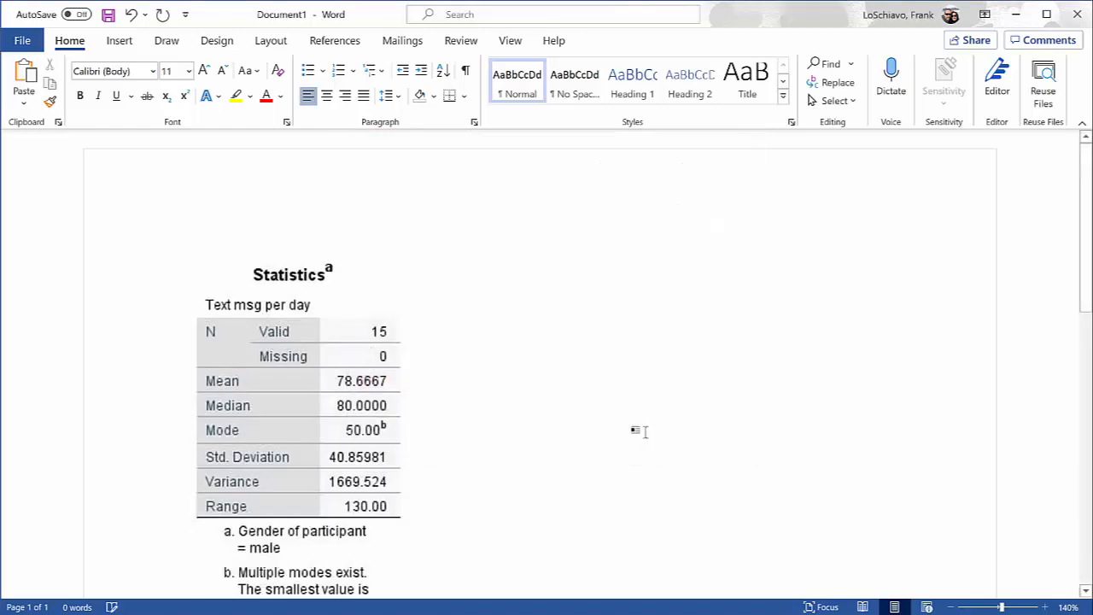
click(302, 376)
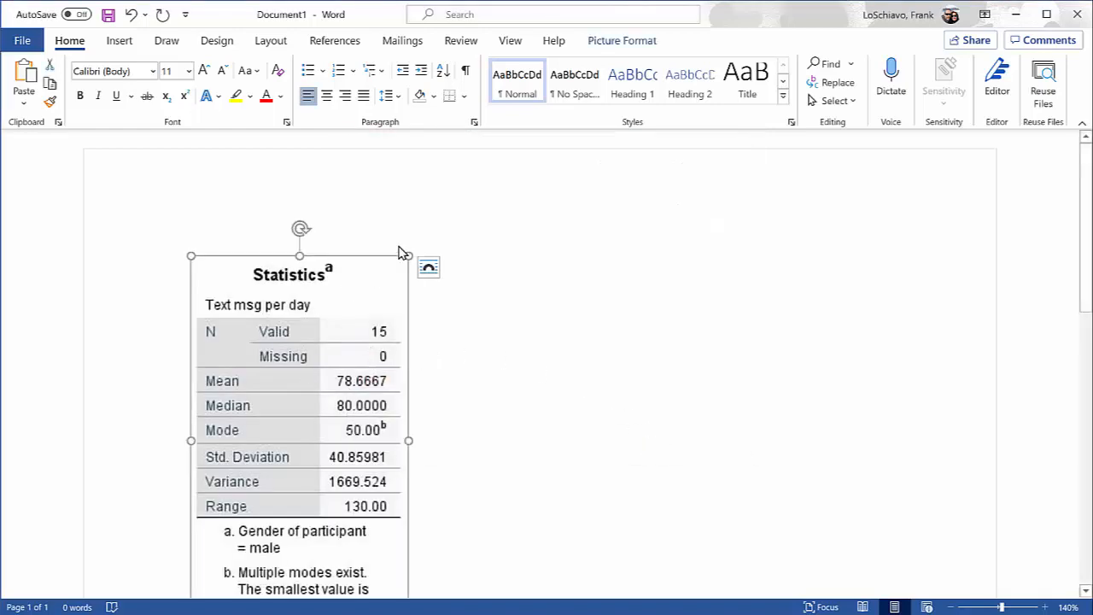
drag(407, 255, 259, 320)
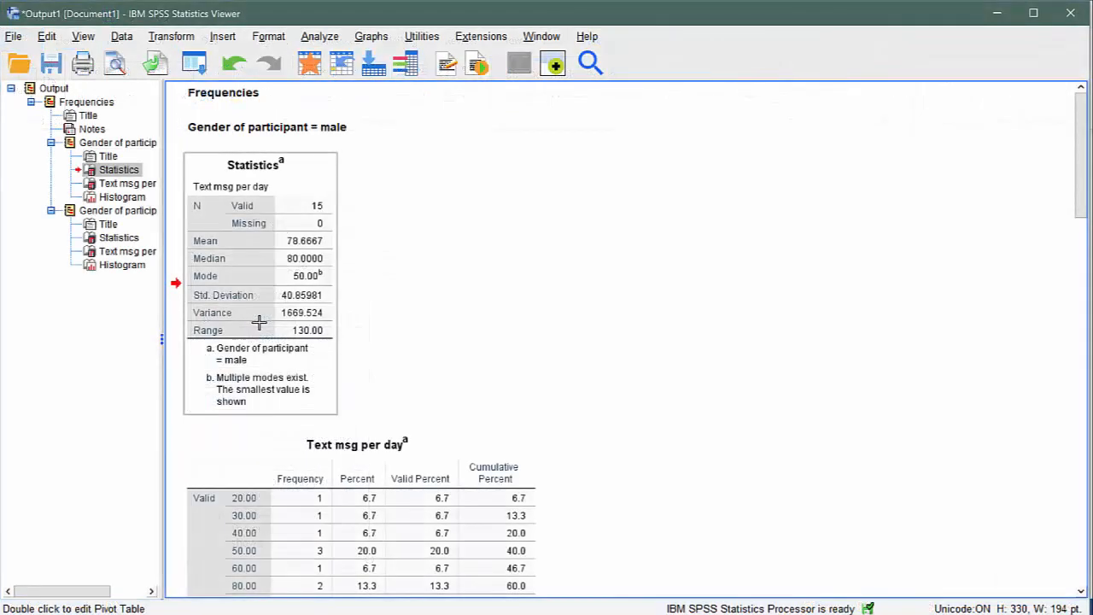
Switch back to the SPSS output and copy the male participants' Text msg per day frequency table as an image
scroll(260, 324, down, 3)
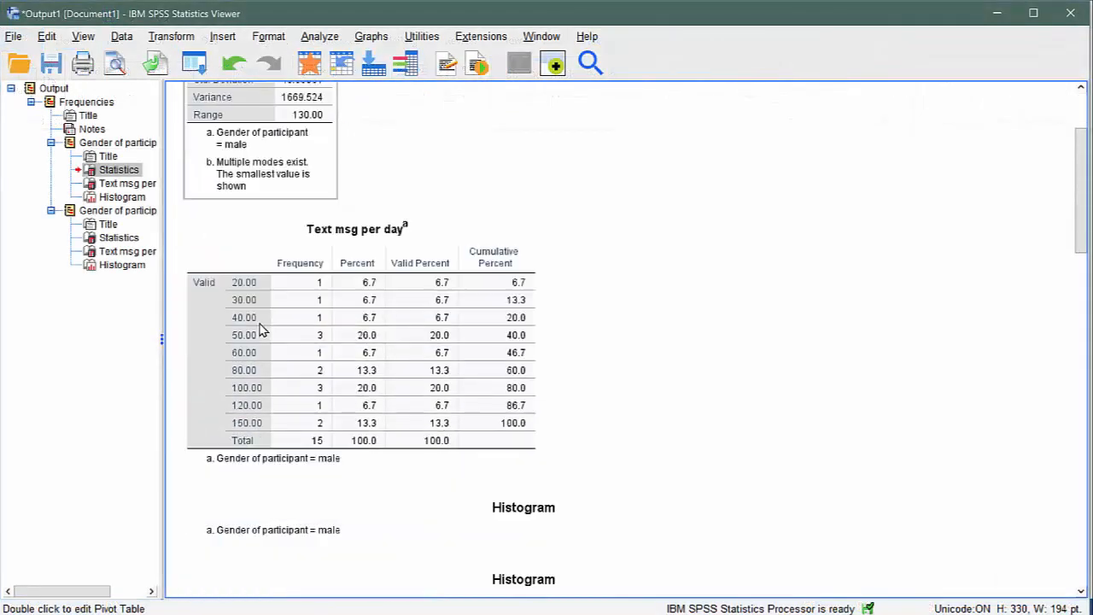
click(328, 324)
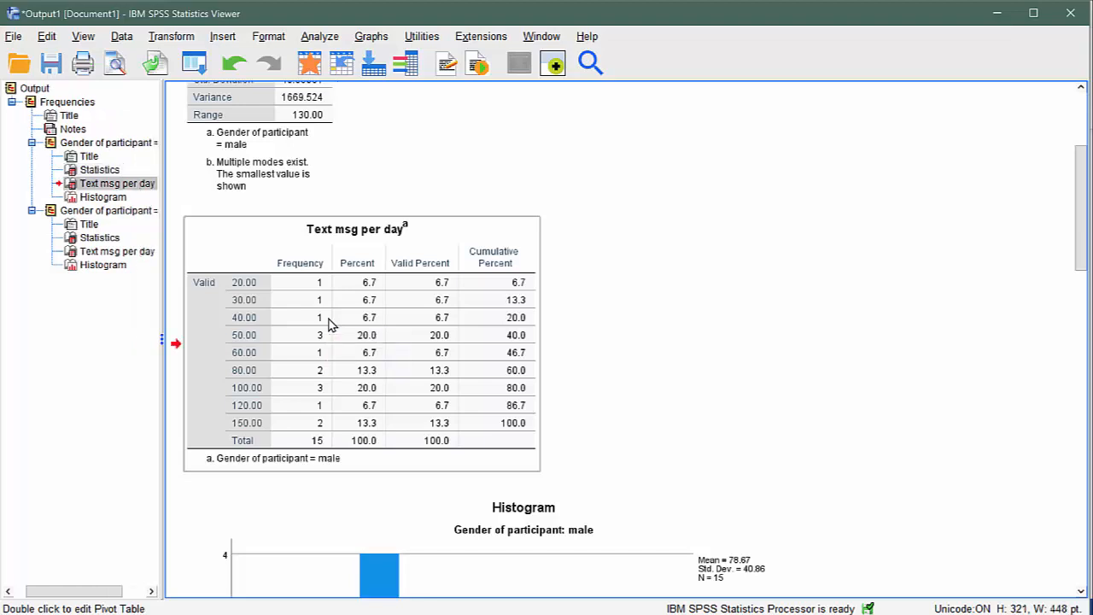
right_click(328, 324)
mouse_move(357, 375)
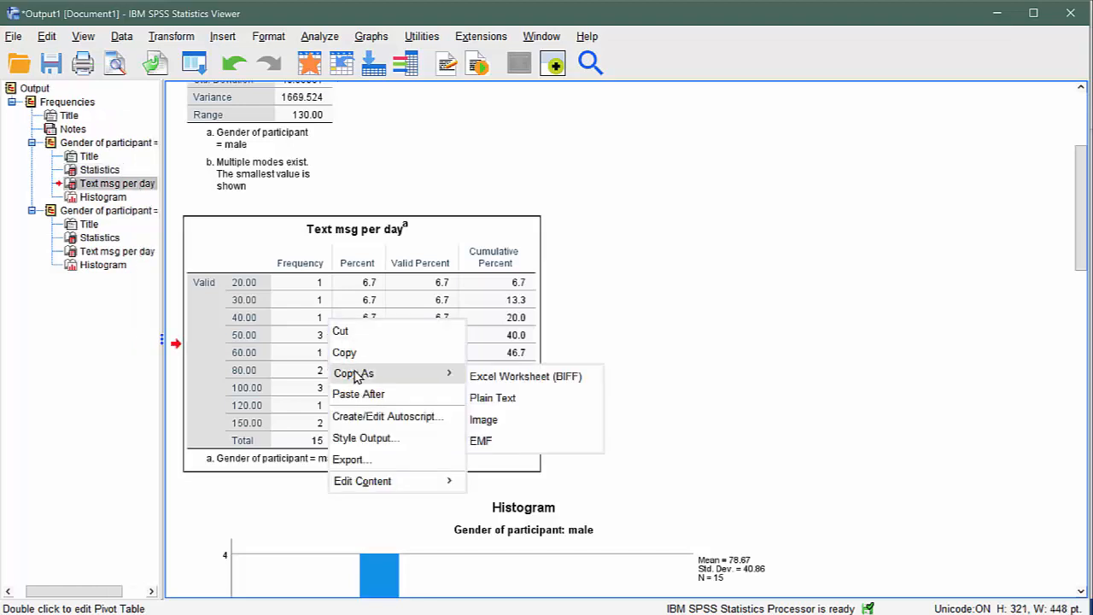
click(501, 427)
Copy the male participants' histogram of text messages per day as an image
scroll(539, 333, down, 5)
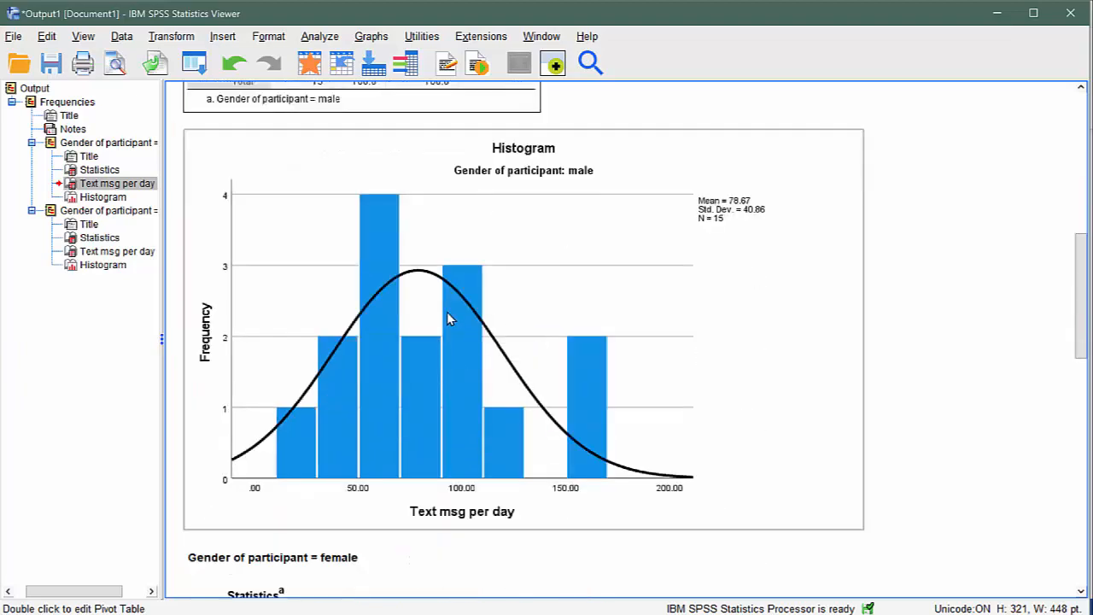
click(412, 308)
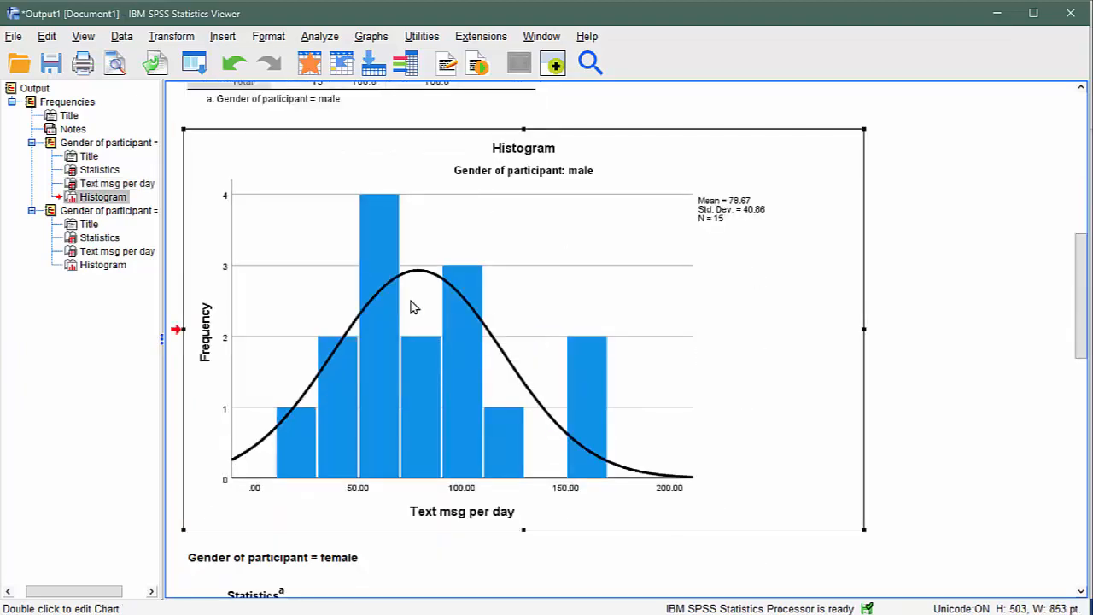
right_click(413, 308)
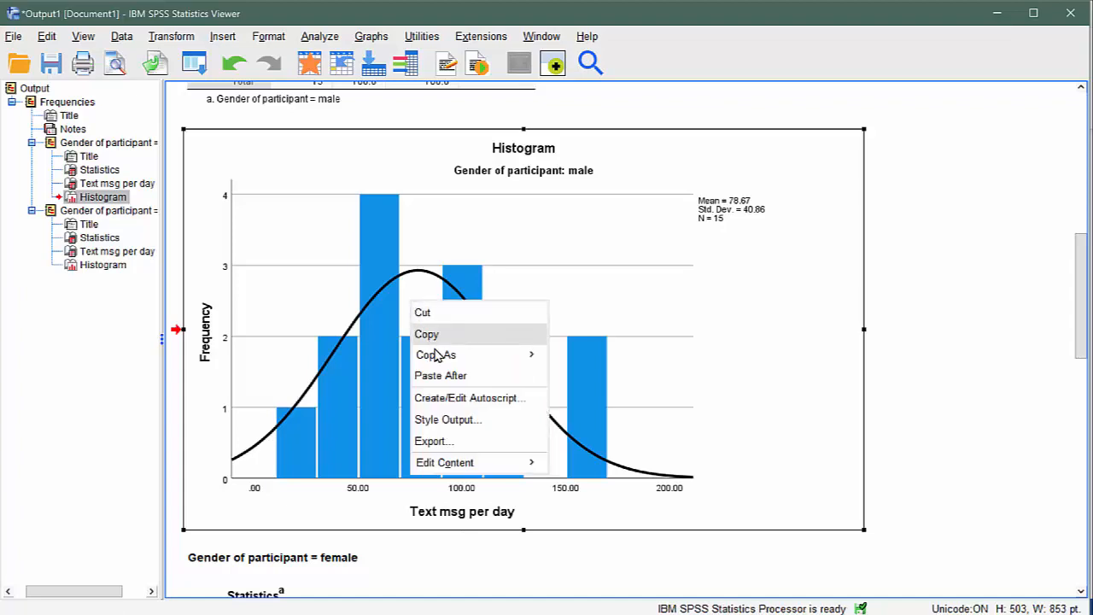
mouse_move(432, 354)
click(567, 359)
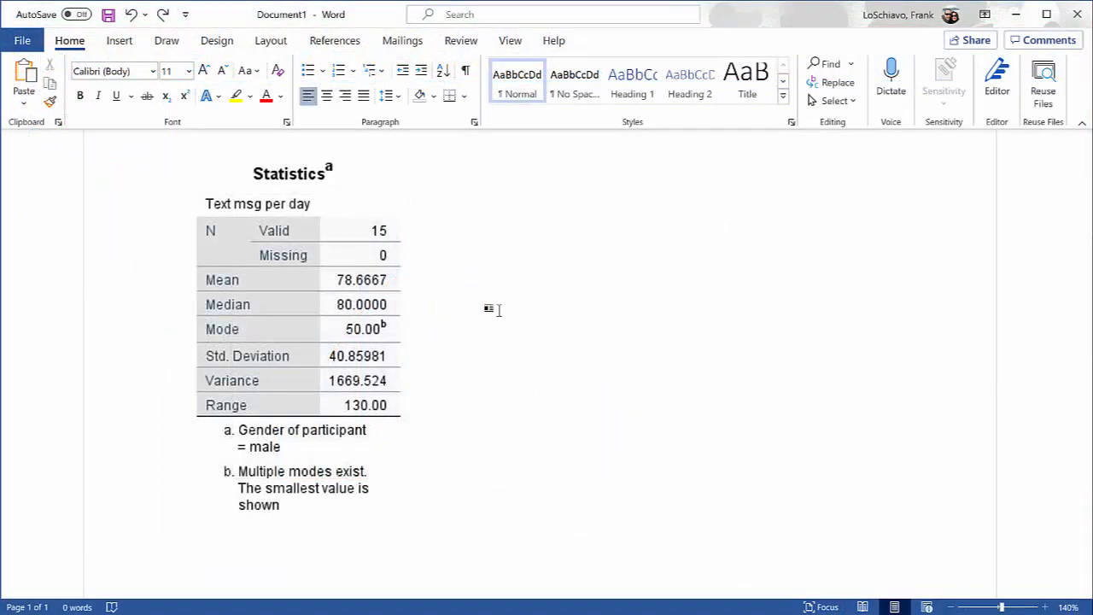
Paste the copied male histogram of text messages per day as a picture on a new line below the Statistics table in Word
key(Return)
key(Return)
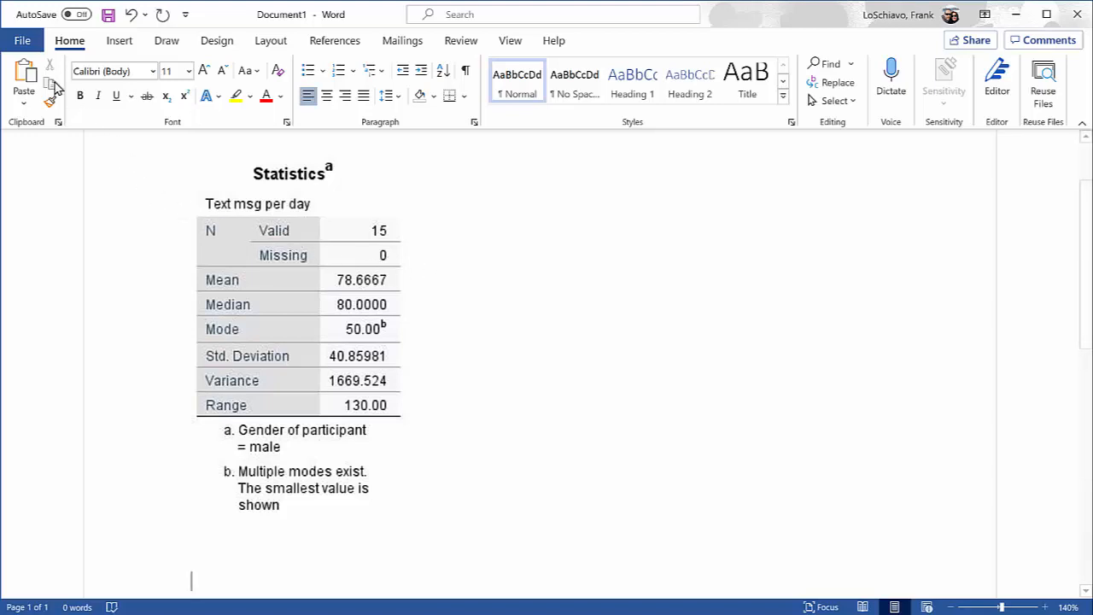
click(25, 103)
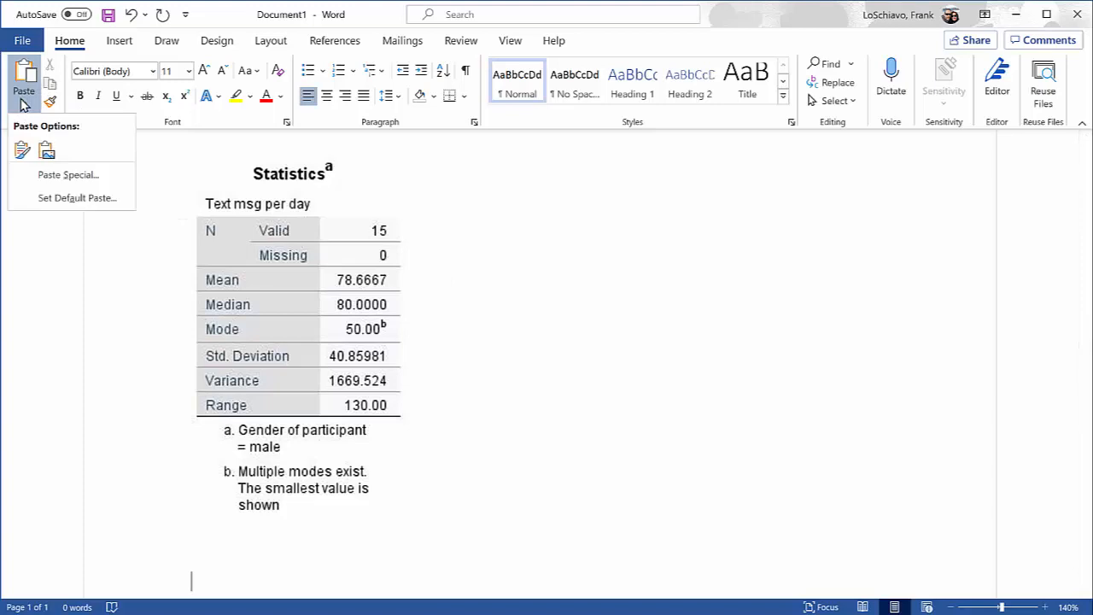
click(62, 174)
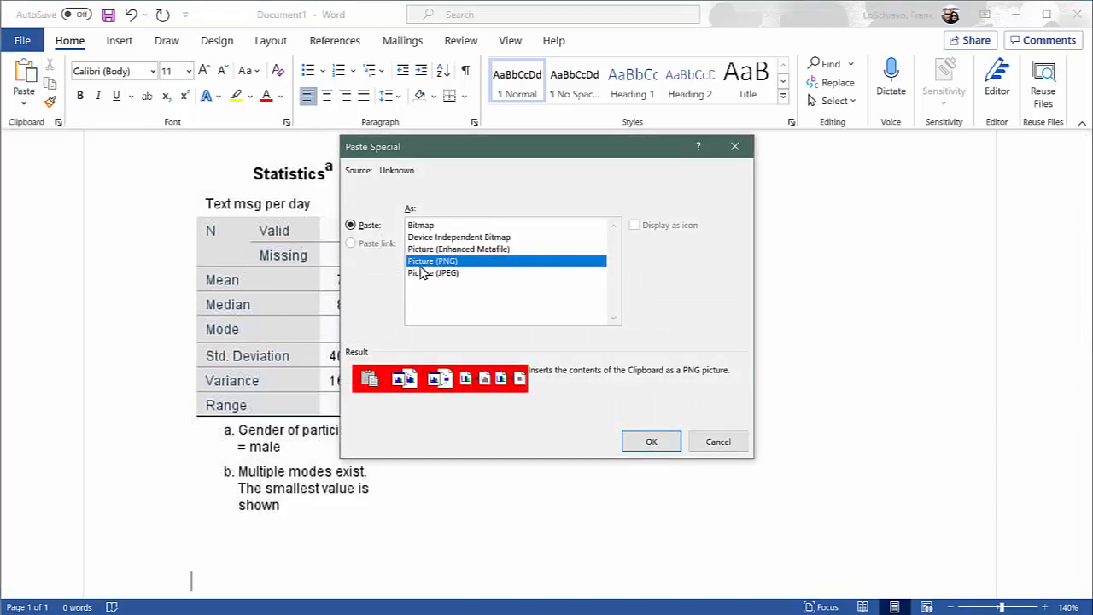
click(429, 275)
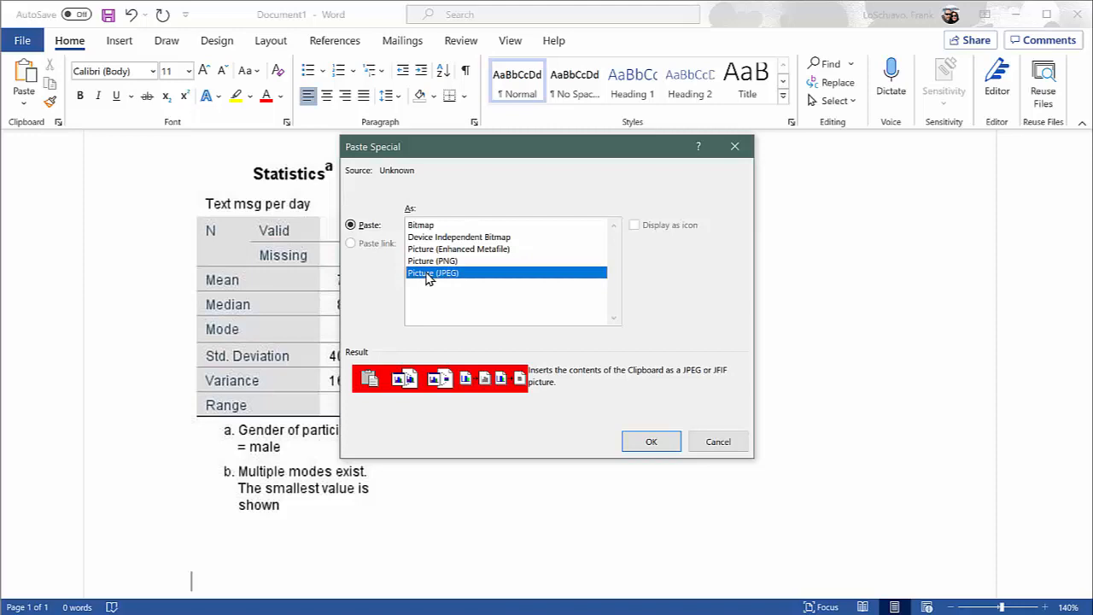
key(Escape)
click(23, 80)
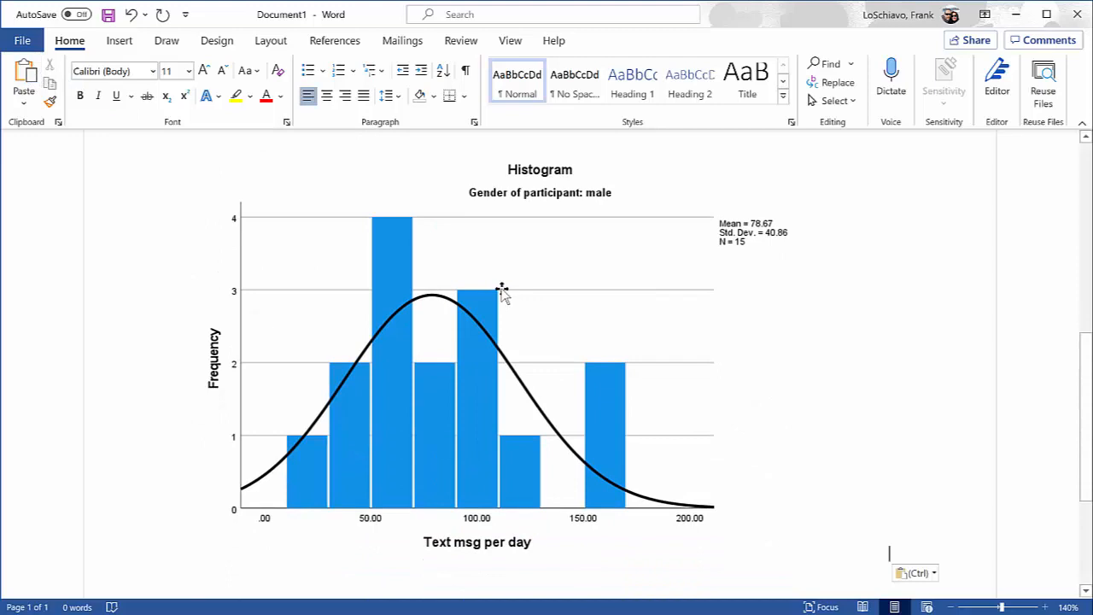
Shrink the pasted male histogram proportionally in the Word document, then deselect it
click(502, 292)
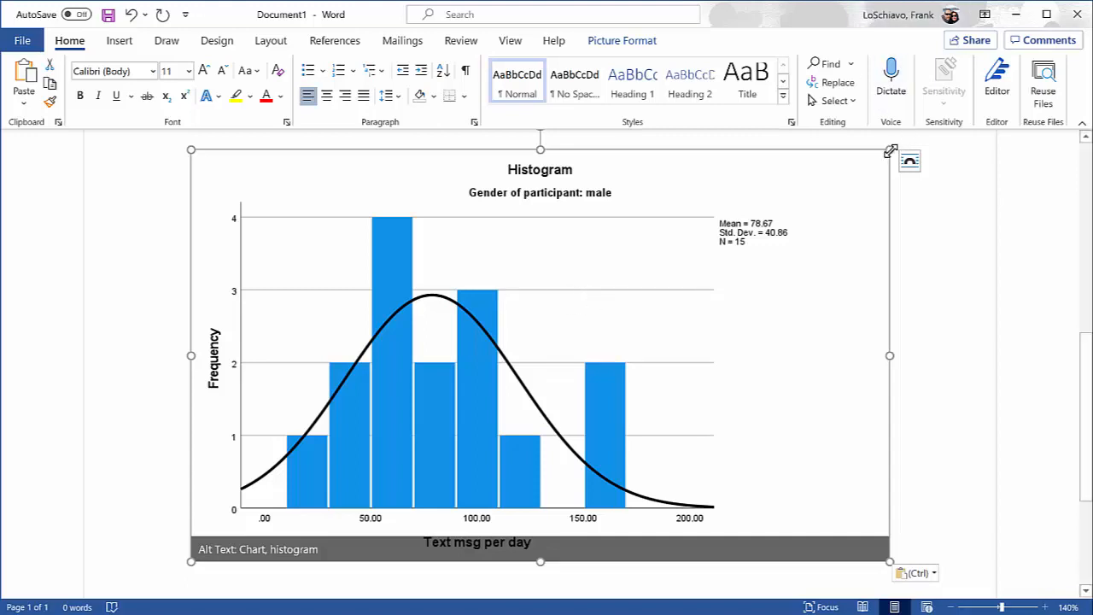
drag(890, 149, 421, 266)
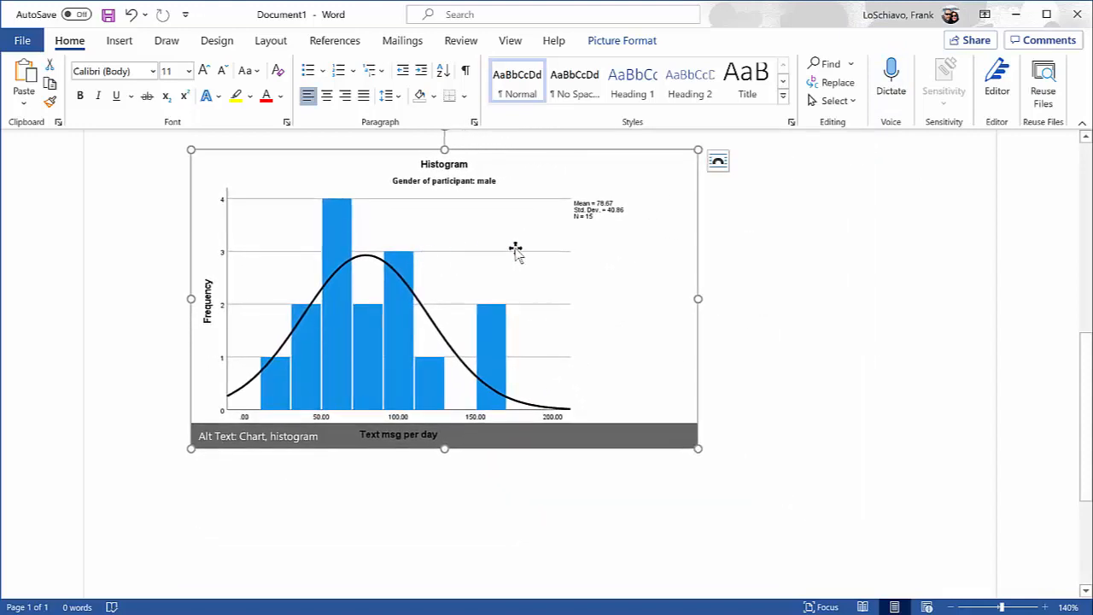
click(735, 236)
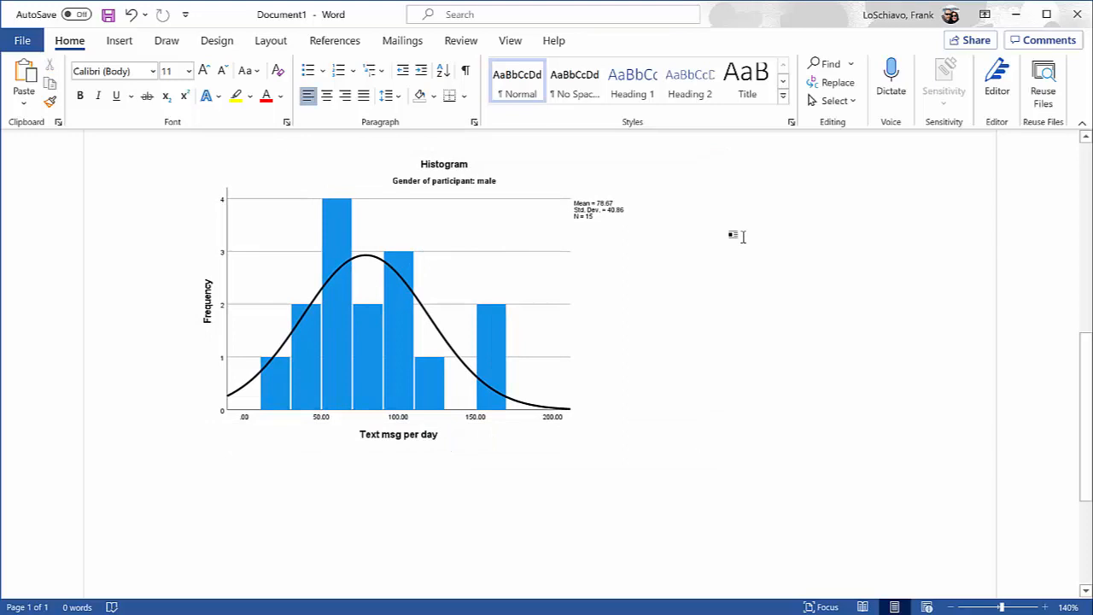
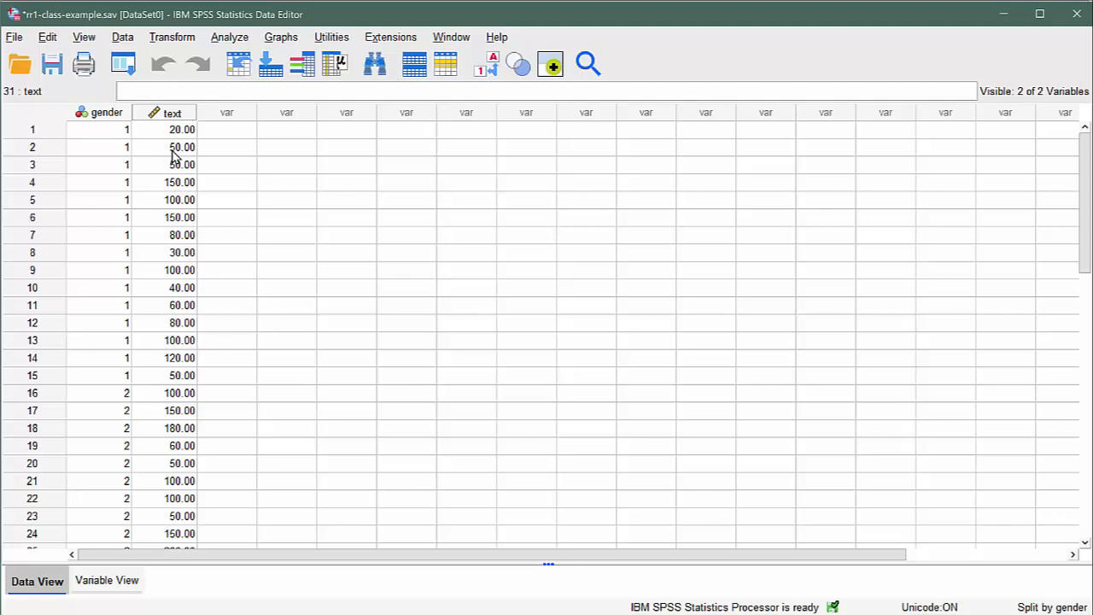
In the SPSS data editor, run Descriptives on Text msg per day with standardized values saved as variables
scroll(205, 204, down, 2)
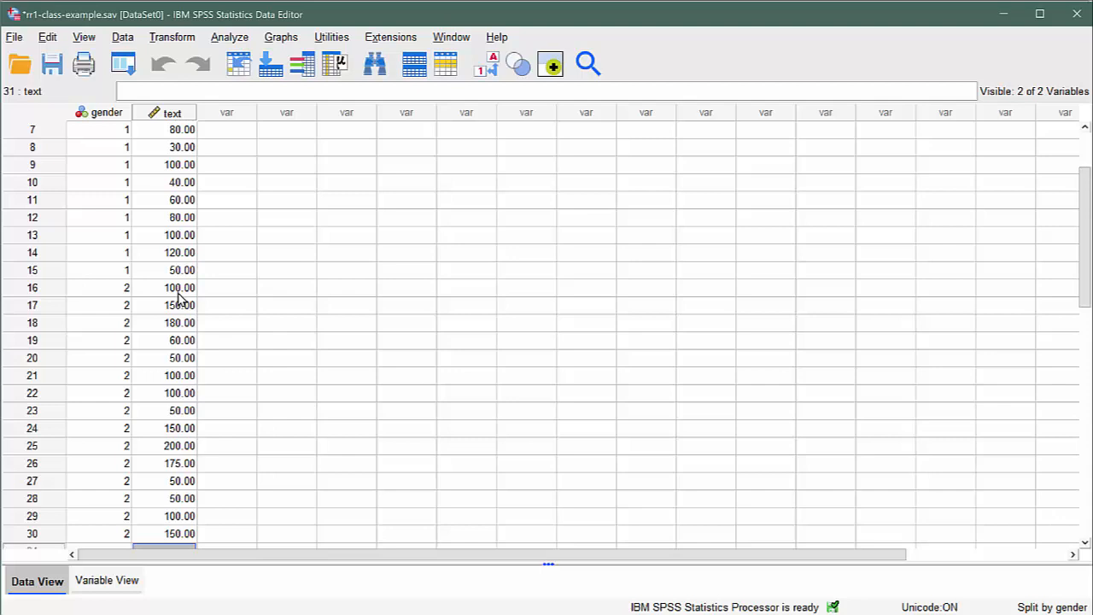
scroll(179, 298, up, 2)
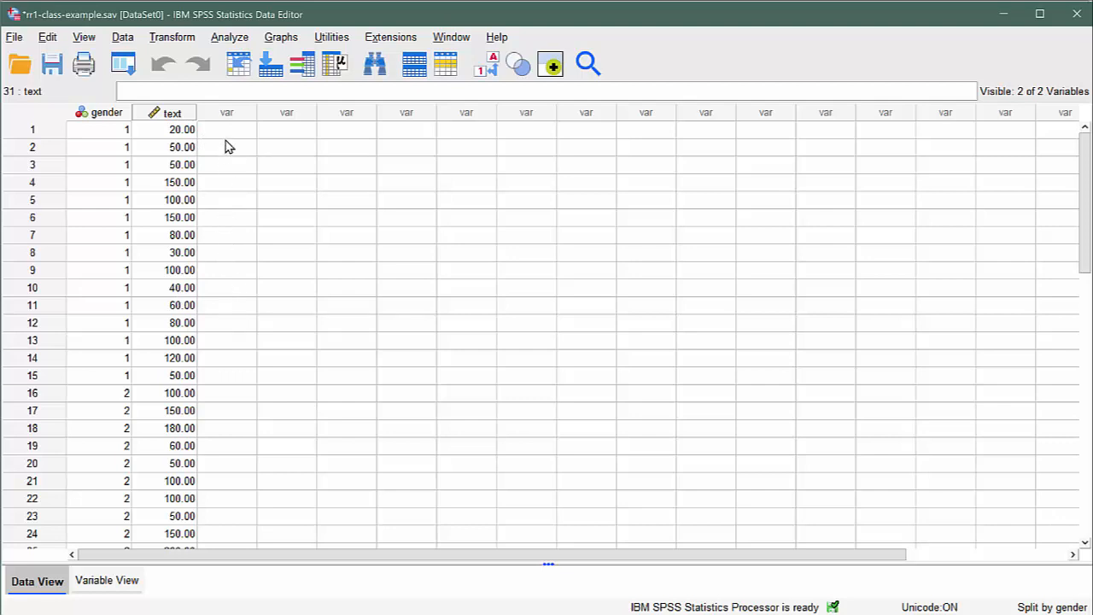
click(233, 38)
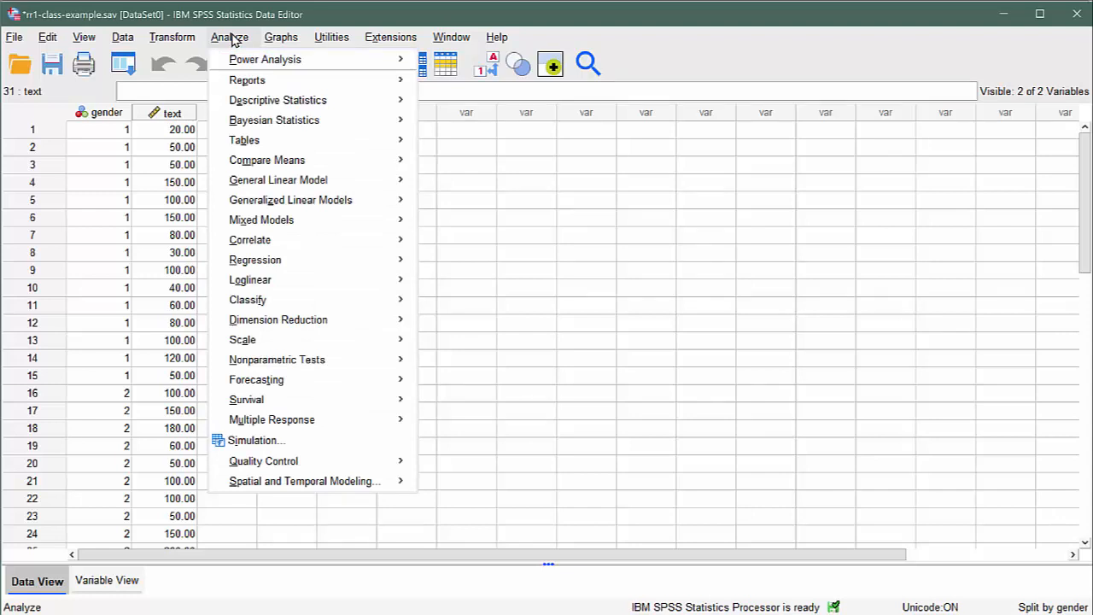
mouse_move(241, 102)
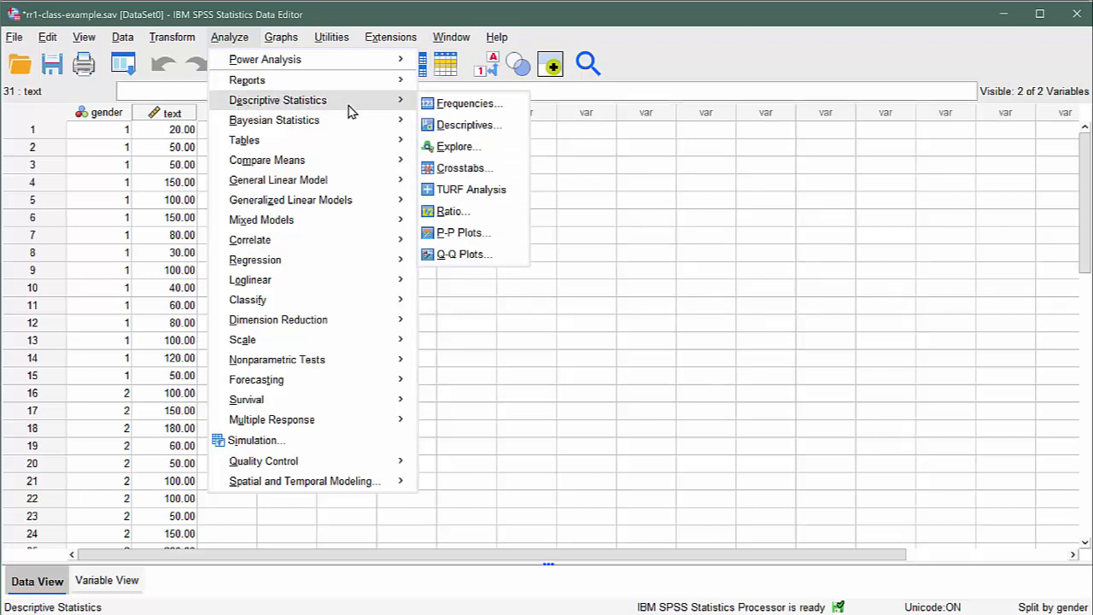
click(454, 128)
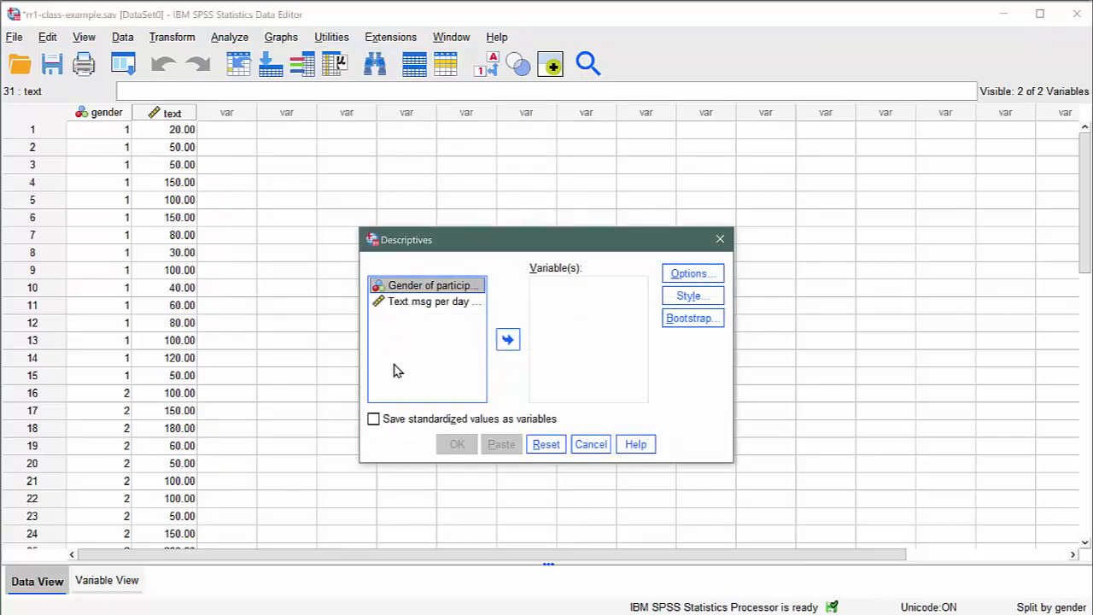
click(376, 422)
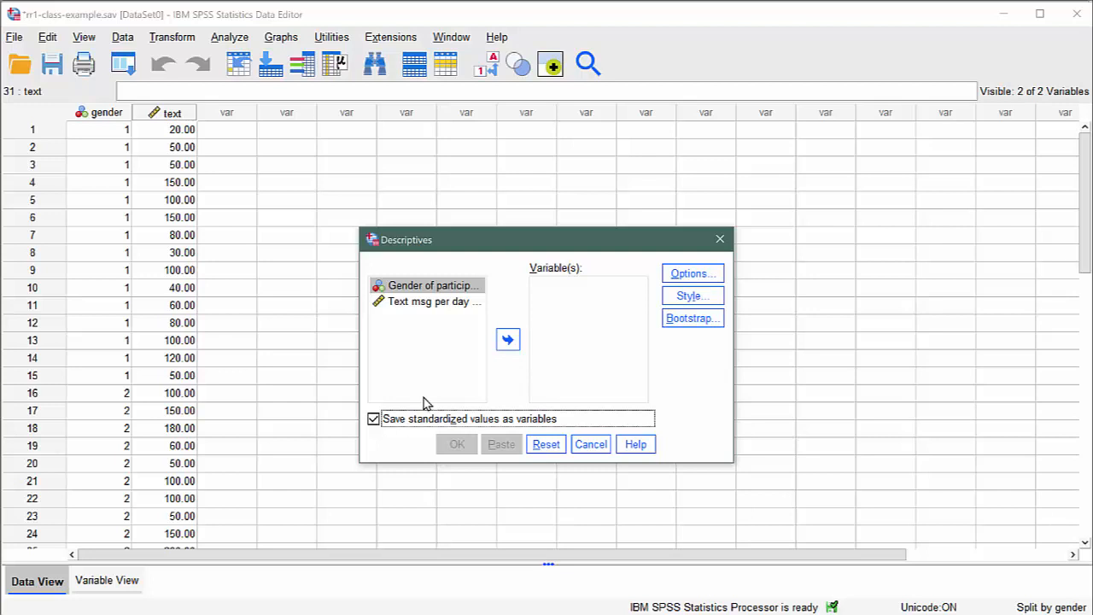
click(433, 311)
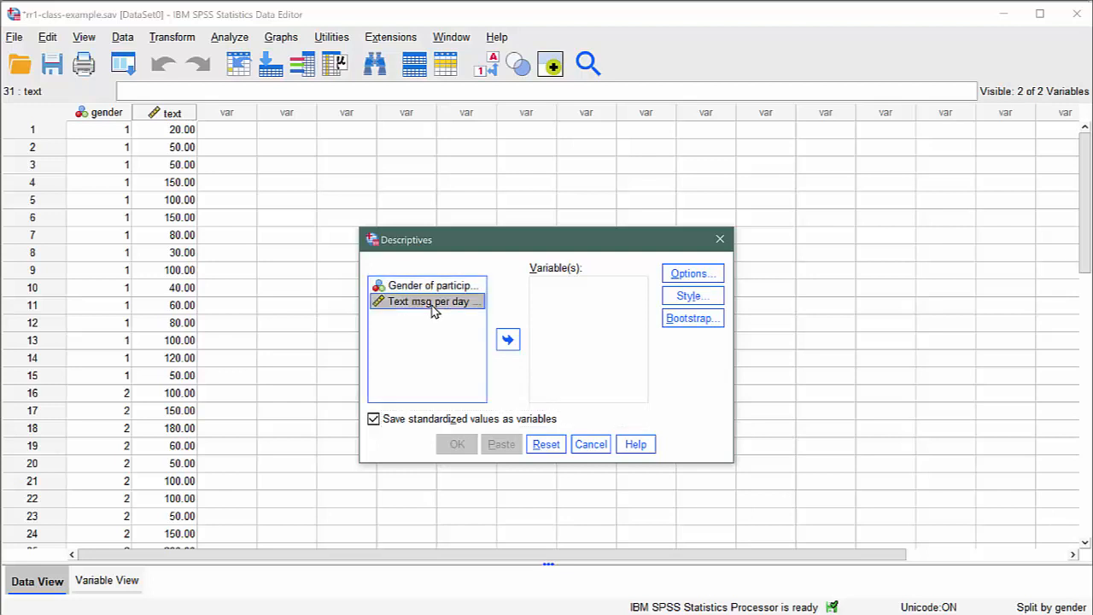
click(502, 343)
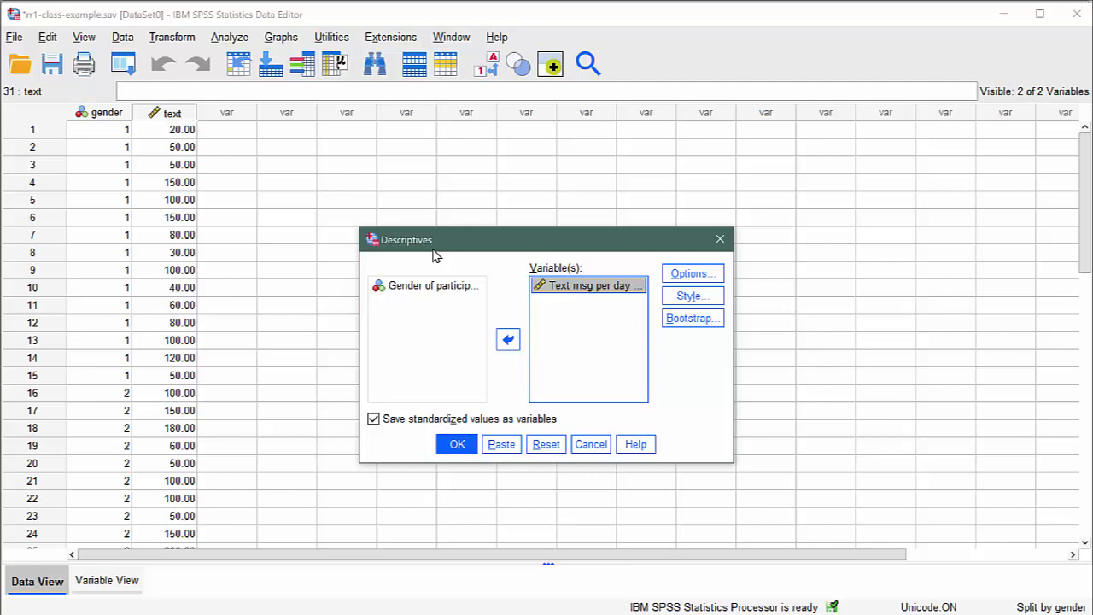
click(455, 444)
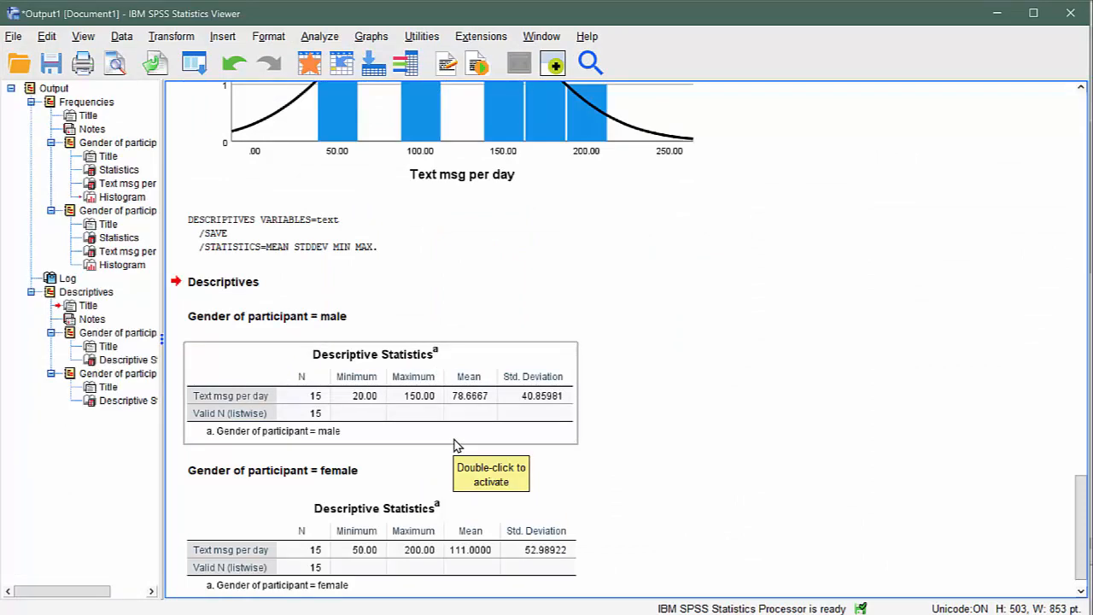
Examine the male and female Descriptive Statistics tables for Text msg per day in the output
scroll(615, 359, down, 1)
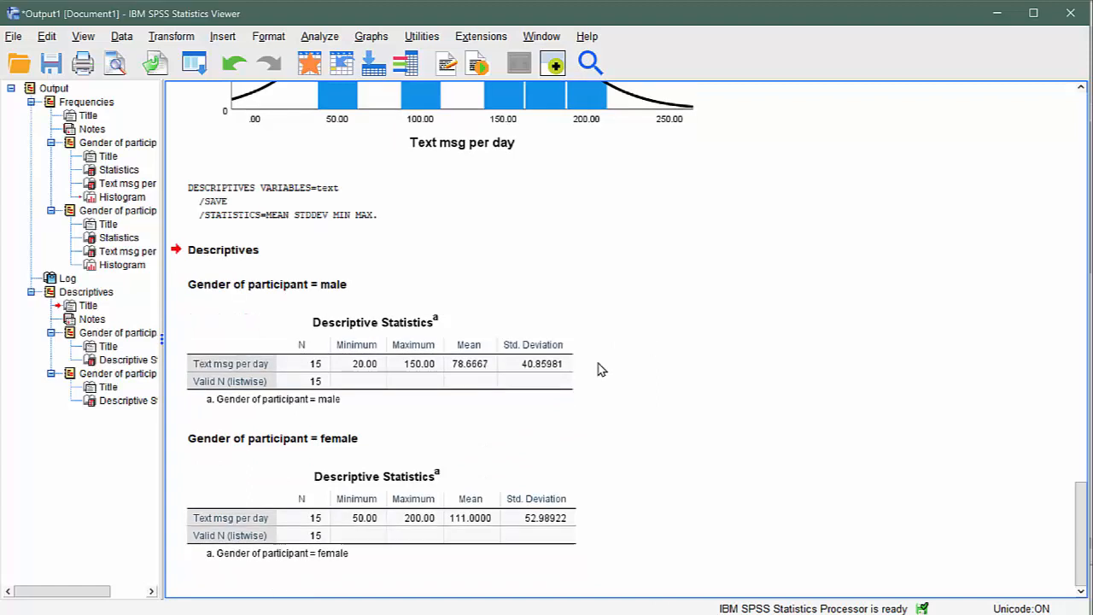
click(426, 374)
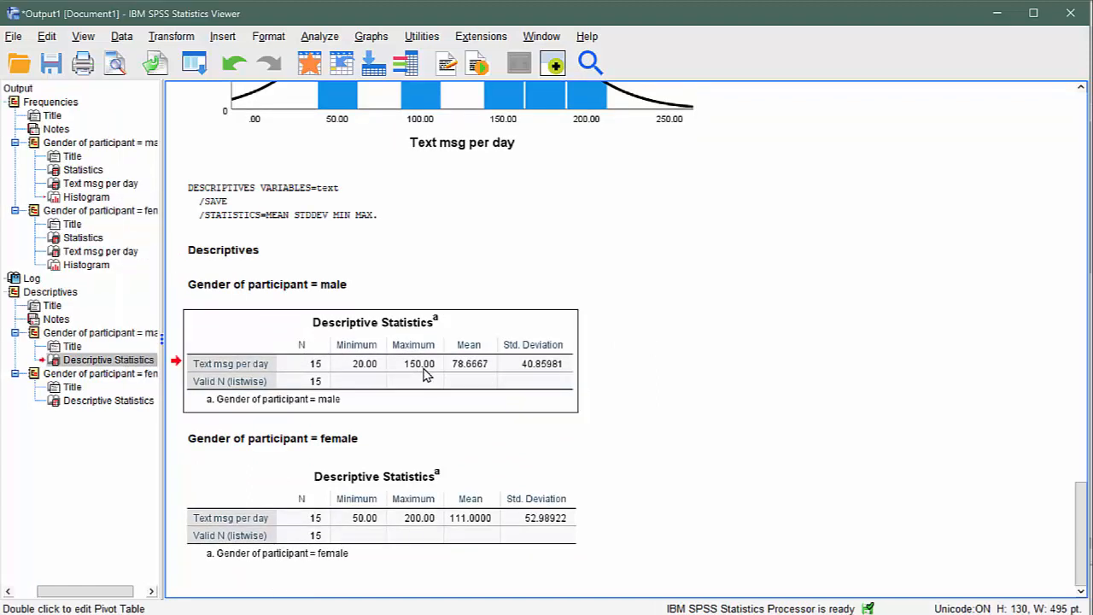
click(435, 499)
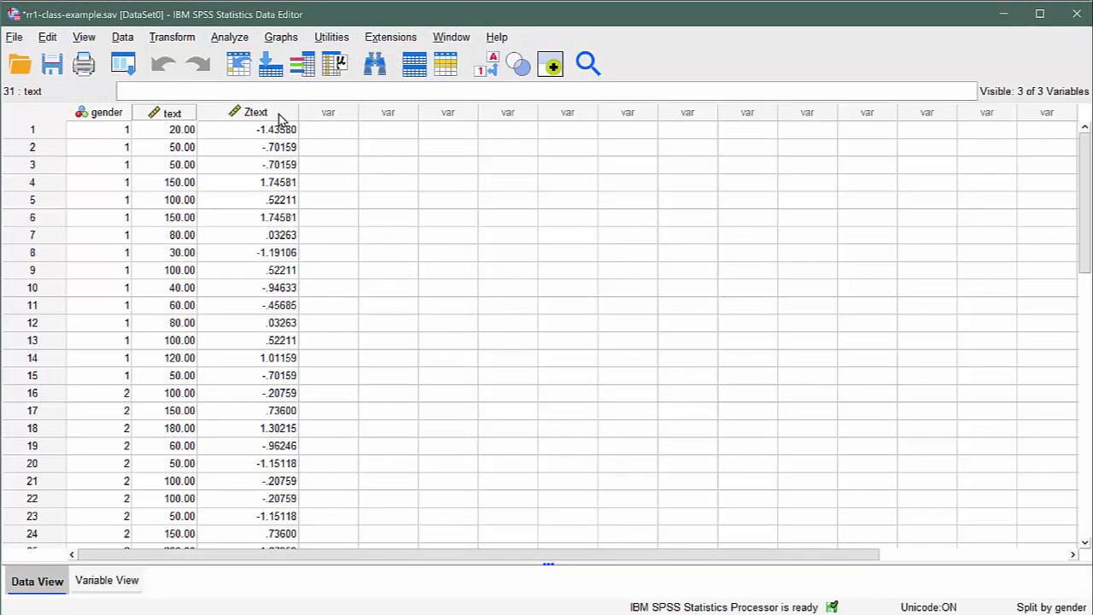
Switch to the SPSS data editor and examine the Ztext standard scores alongside the male participants' raw text scores
mouse_move(280, 118)
drag(107, 137, 171, 131)
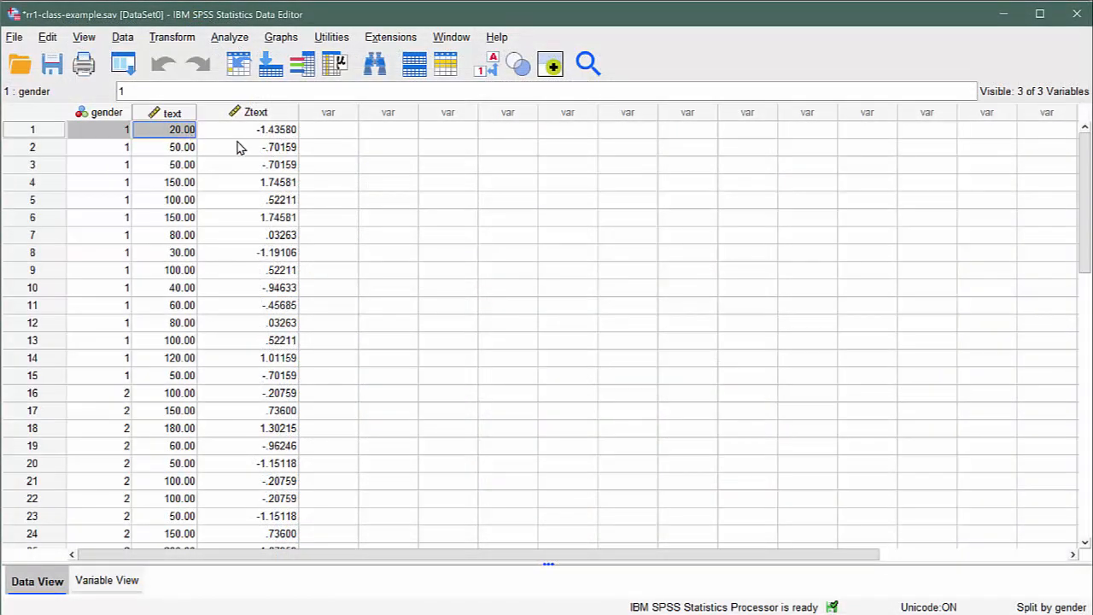
drag(239, 148, 245, 378)
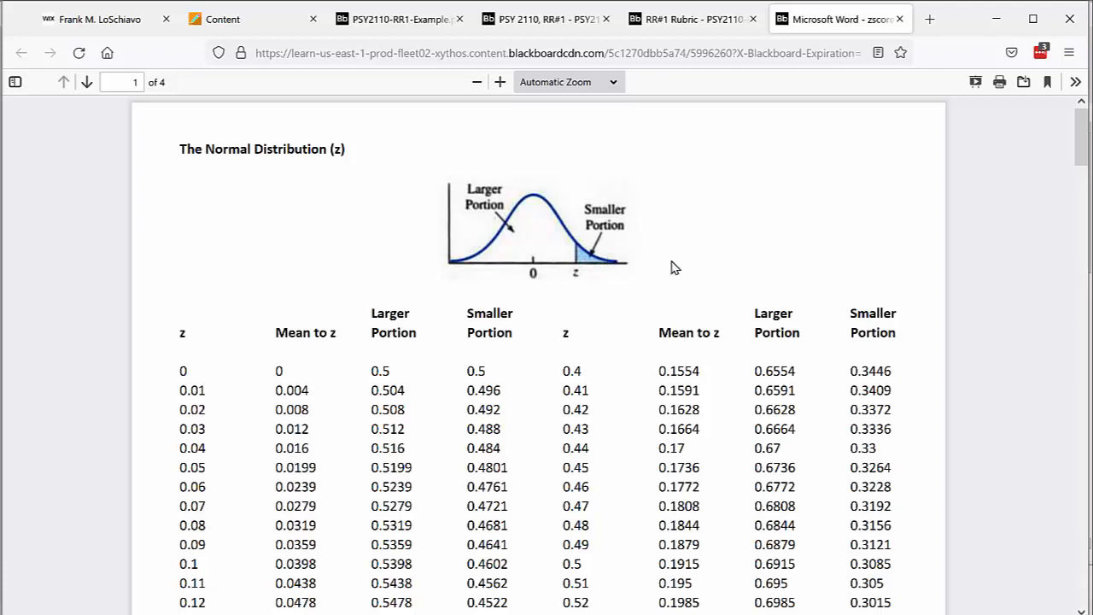
Switch to the normal distribution (z) table in the browser and examine its columns through the z values on page 2
scroll(700, 267, down, 3)
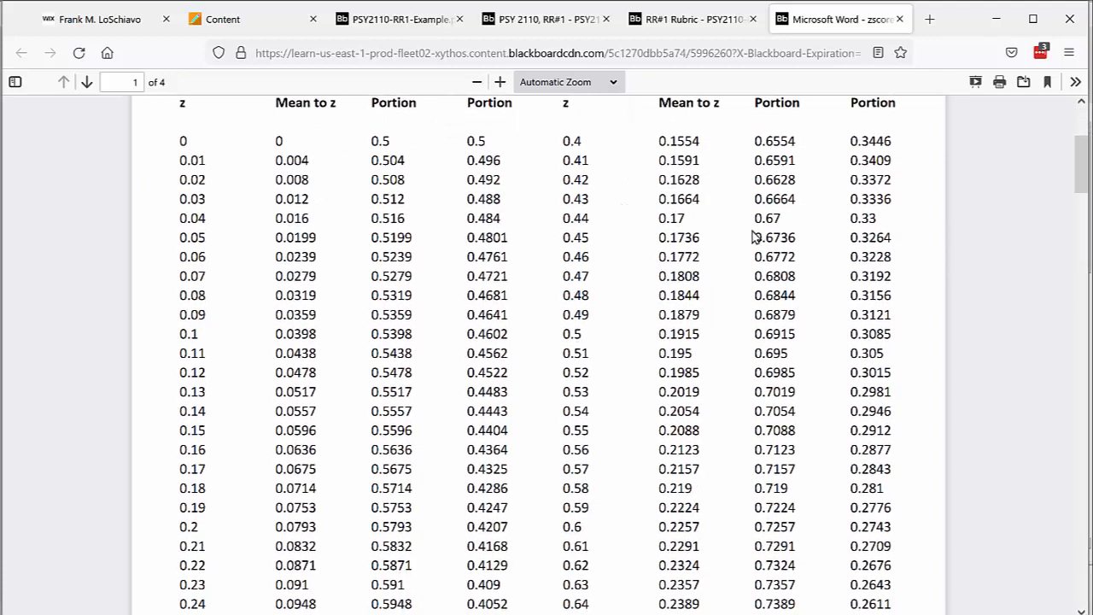
scroll(820, 181, up, 1)
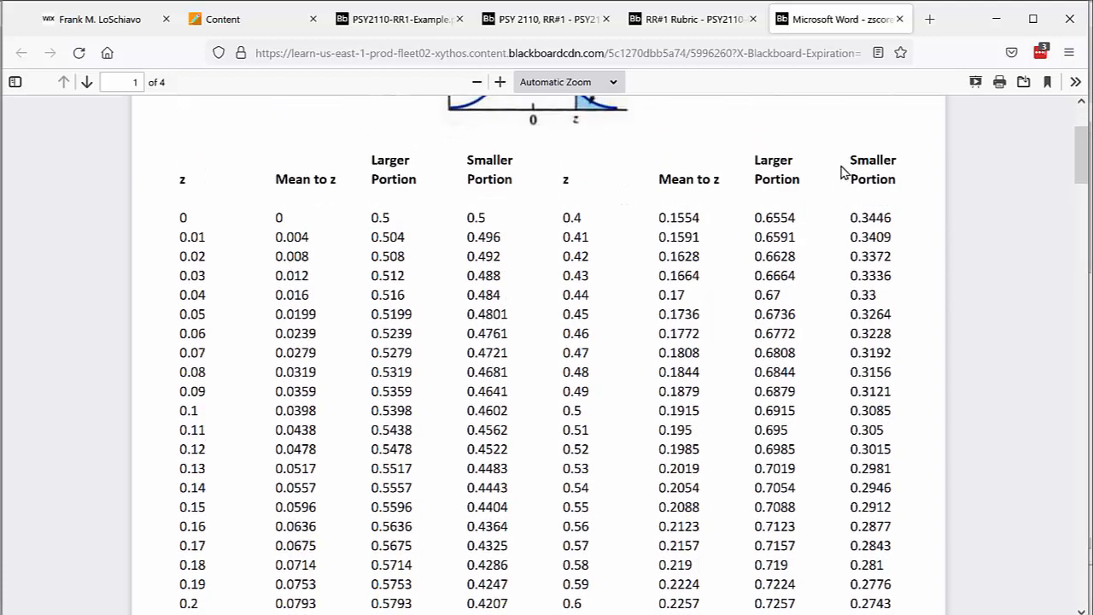
scroll(815, 208, down, 2)
scroll(815, 208, down, 2)
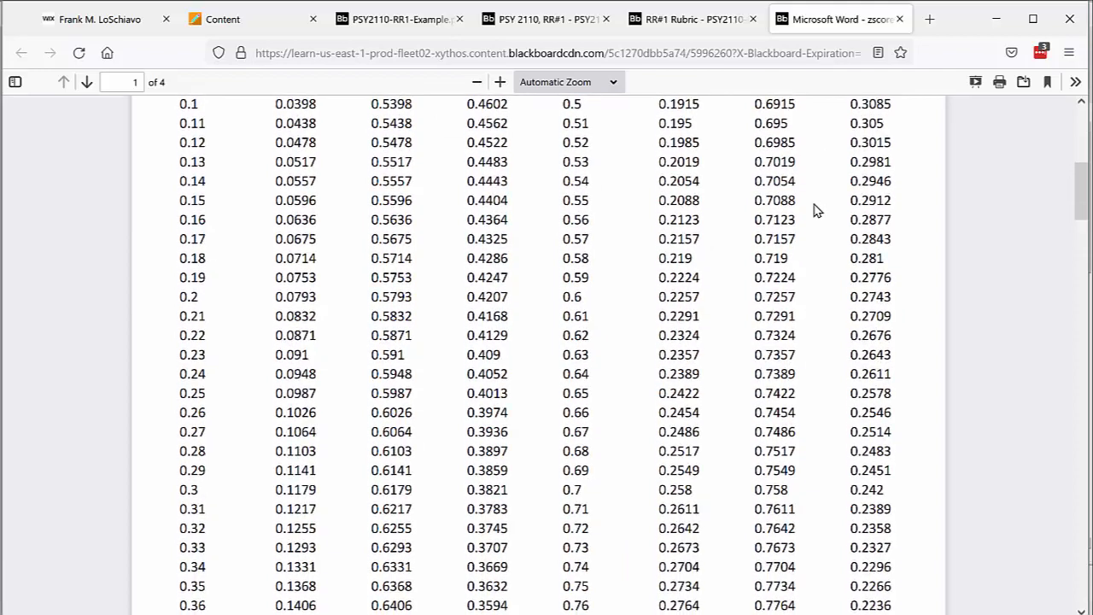
scroll(842, 214, down, 1)
scroll(842, 213, down, 2)
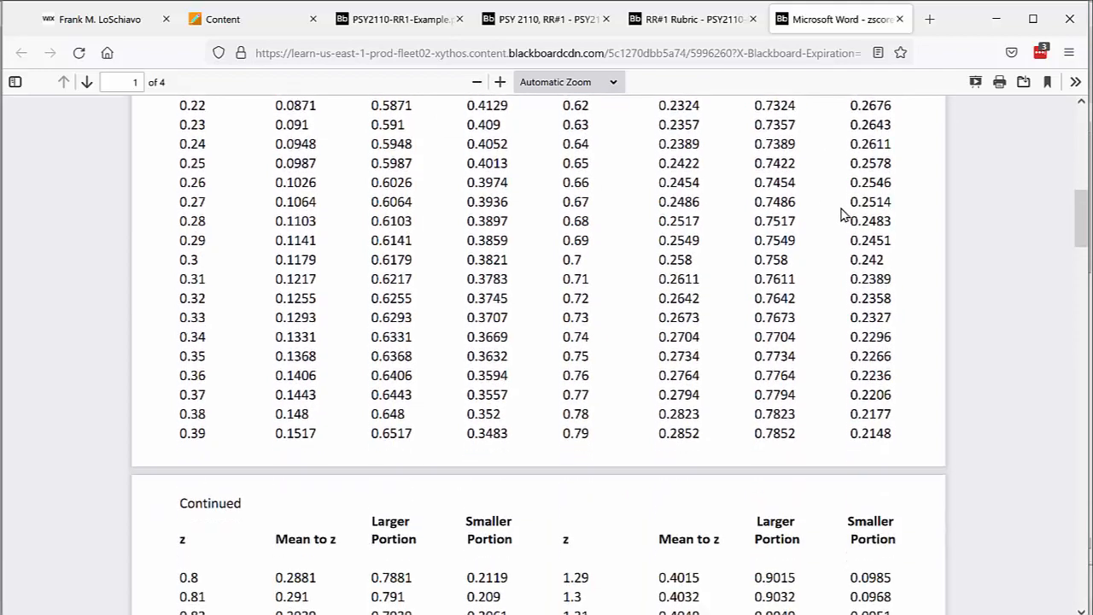
scroll(842, 213, down, 1)
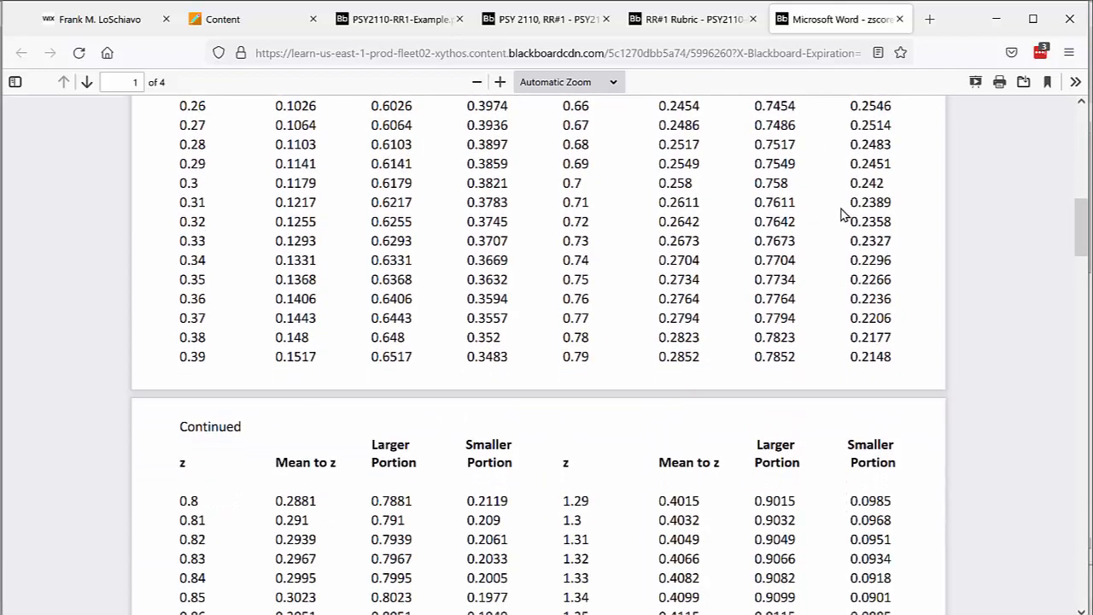
scroll(842, 213, down, 3)
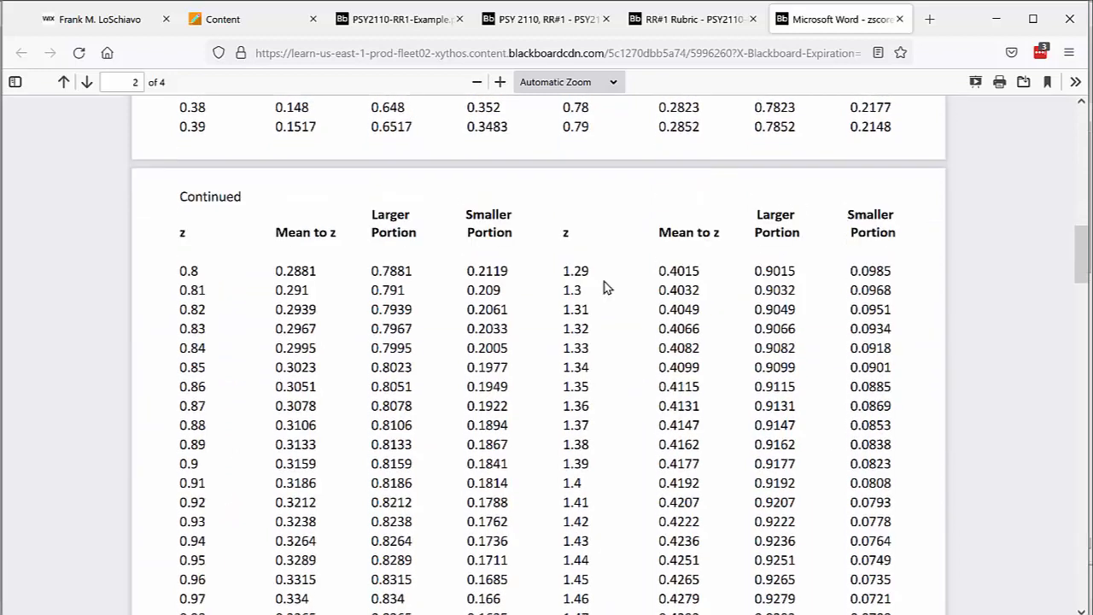
scroll(466, 282, down, 1)
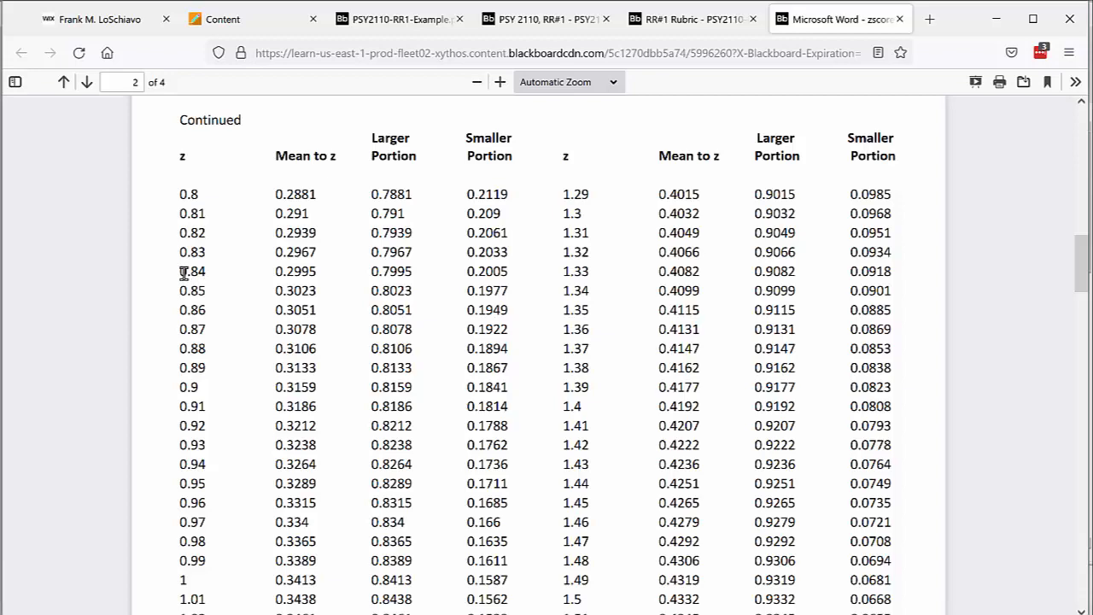
Look up the row for z = 0.52 in the normal distribution table
key(alt+Tab)
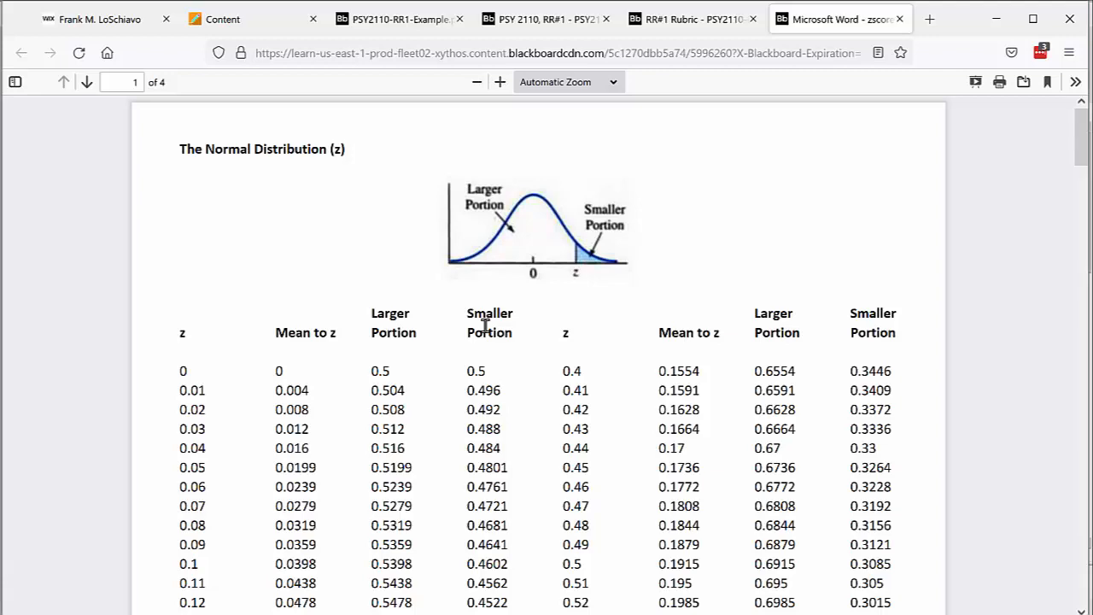
scroll(485, 326, down, 5)
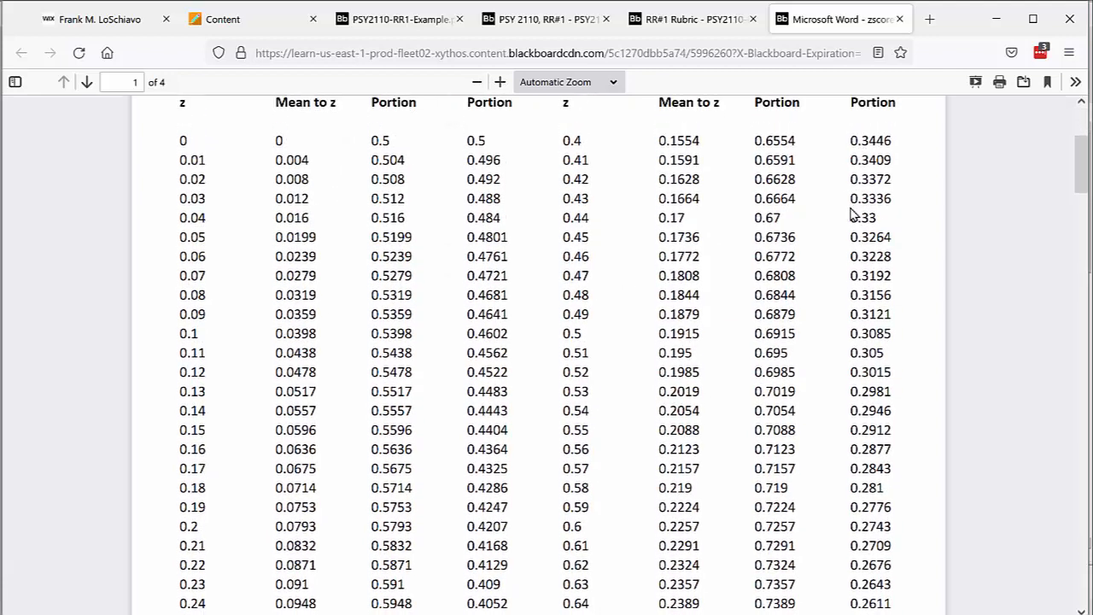
scroll(853, 220, down, 2)
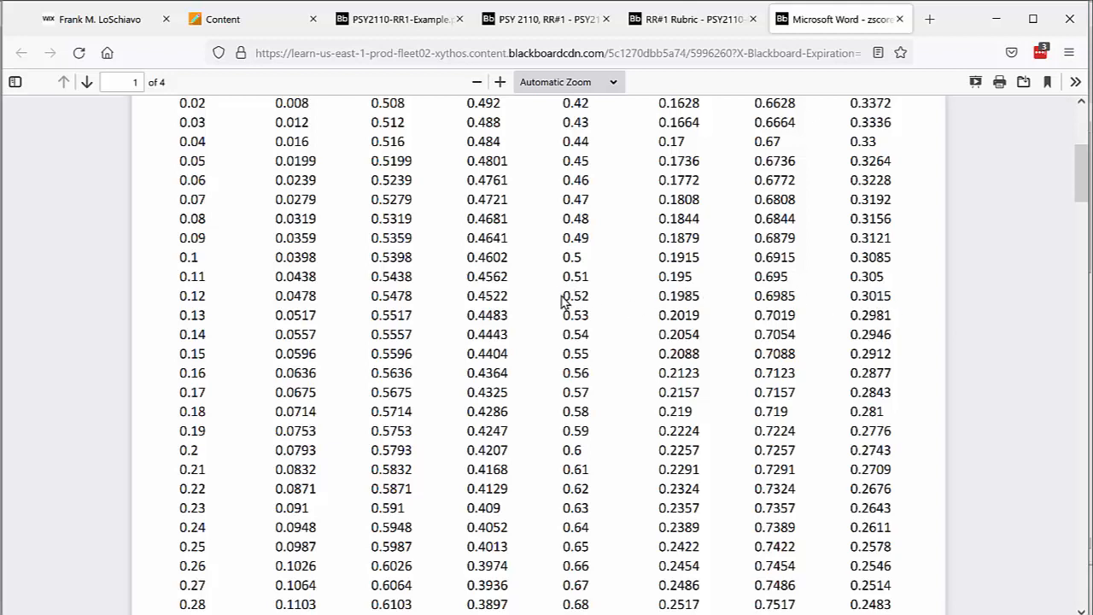
drag(565, 296, 590, 296)
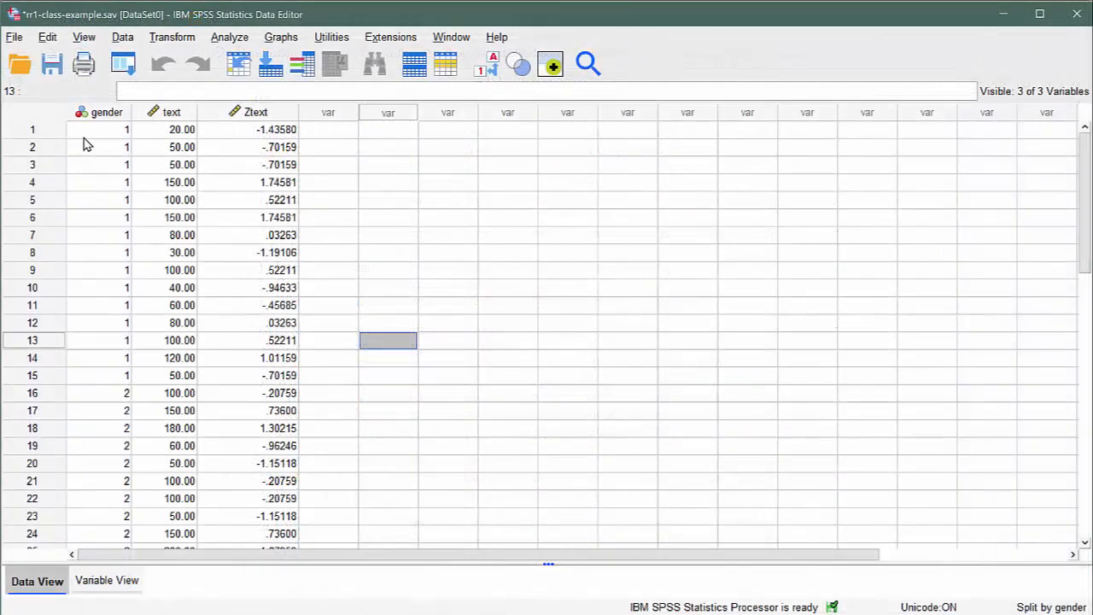
Switch to the SPSS data editor and copy the gender, text and Ztext values for rows 1 to 15
mouse_move(88, 133)
mouse_down()
mouse_move(214, 139)
mouse_move(278, 236)
mouse_move(239, 374)
mouse_up()
key(ctrl+c)
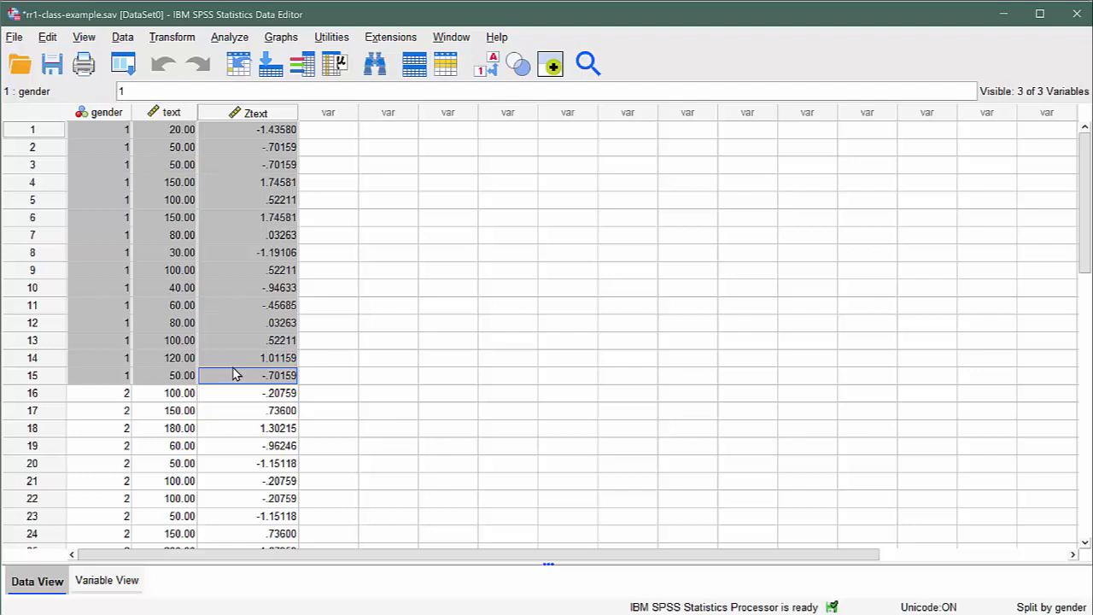
Try copying the gender, text and Ztext values of rows 1 to 15 into the Word document below the histogram as plain text
click(48, 38)
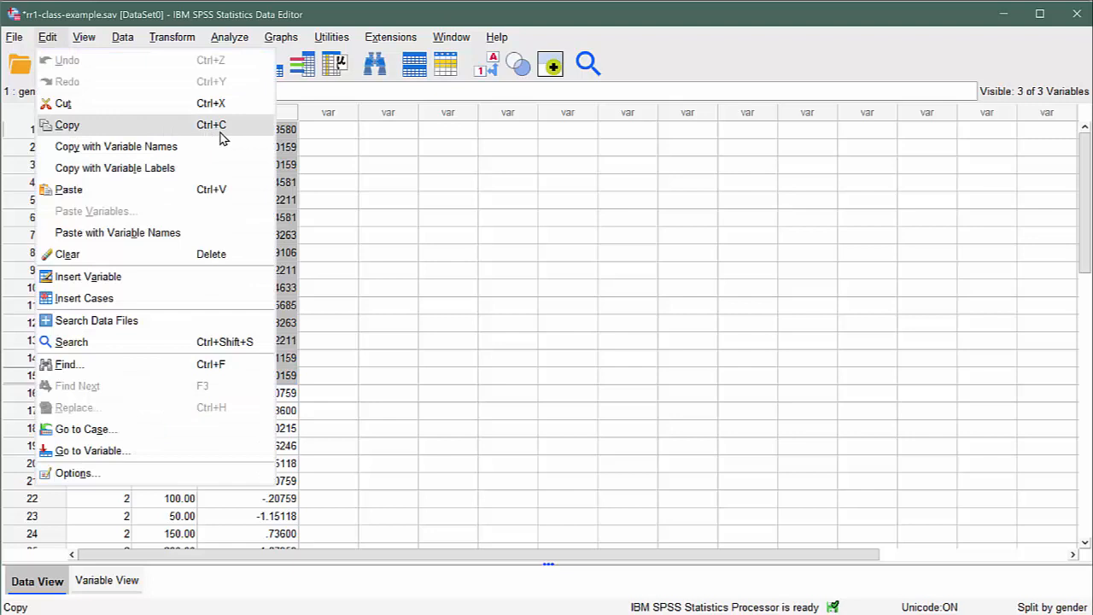
click(111, 125)
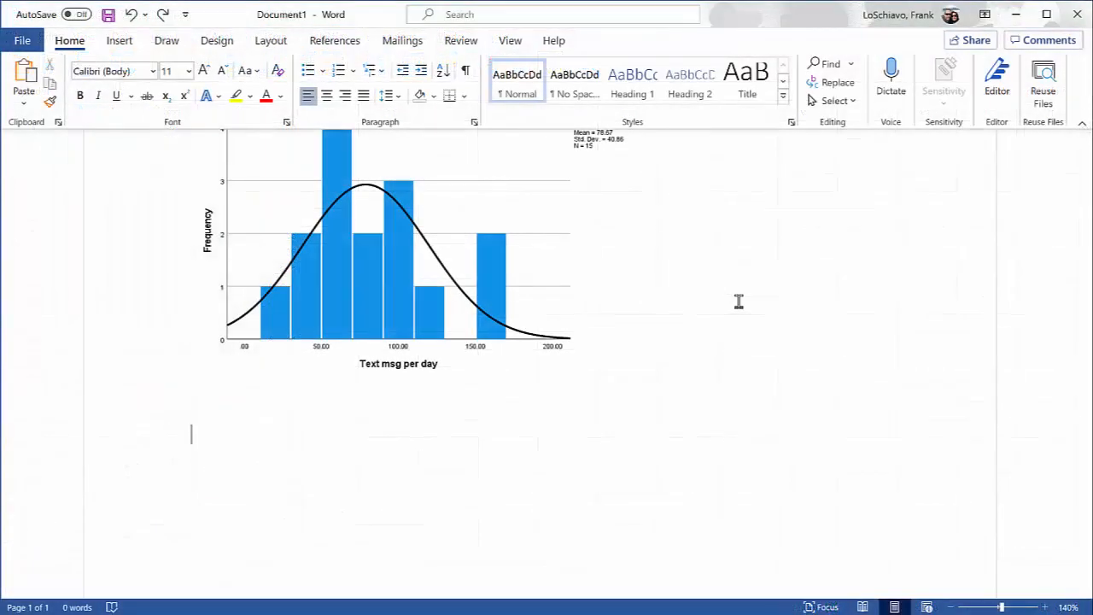
click(24, 75)
scroll(443, 381, up, 3)
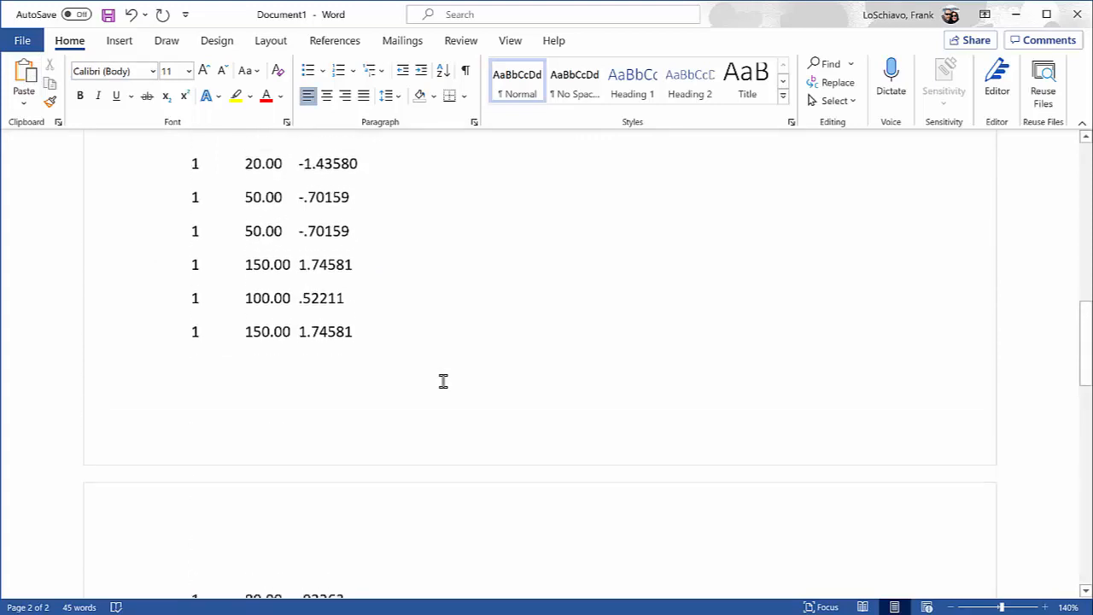
scroll(443, 381, up, 3)
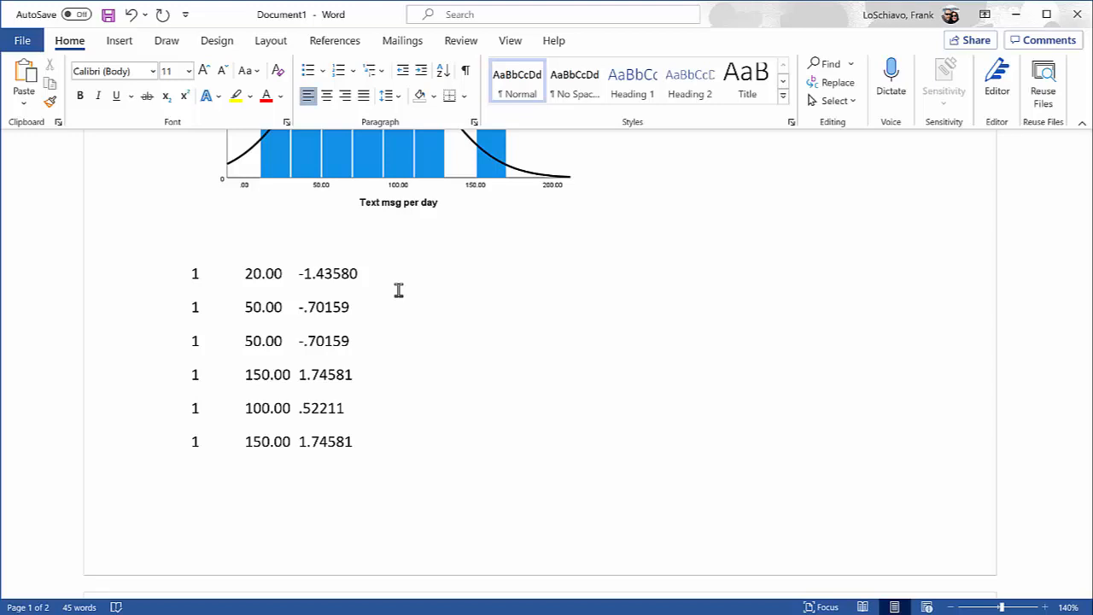
key(ctrl+z)
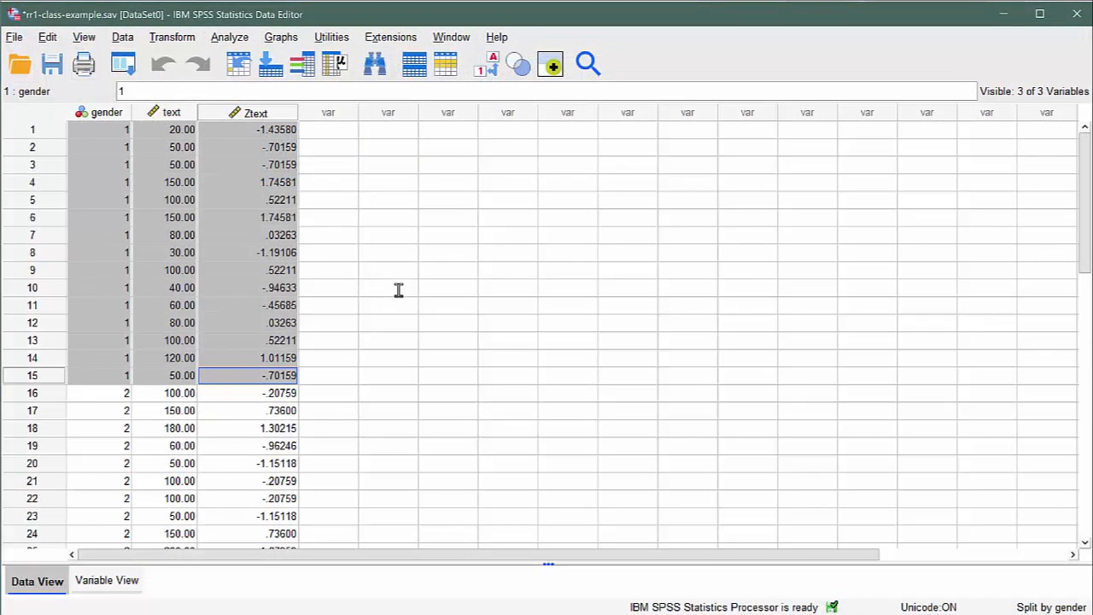
Clear the cell selection in the SPSS data editor and launch the Snip & Sketch app
click(398, 290)
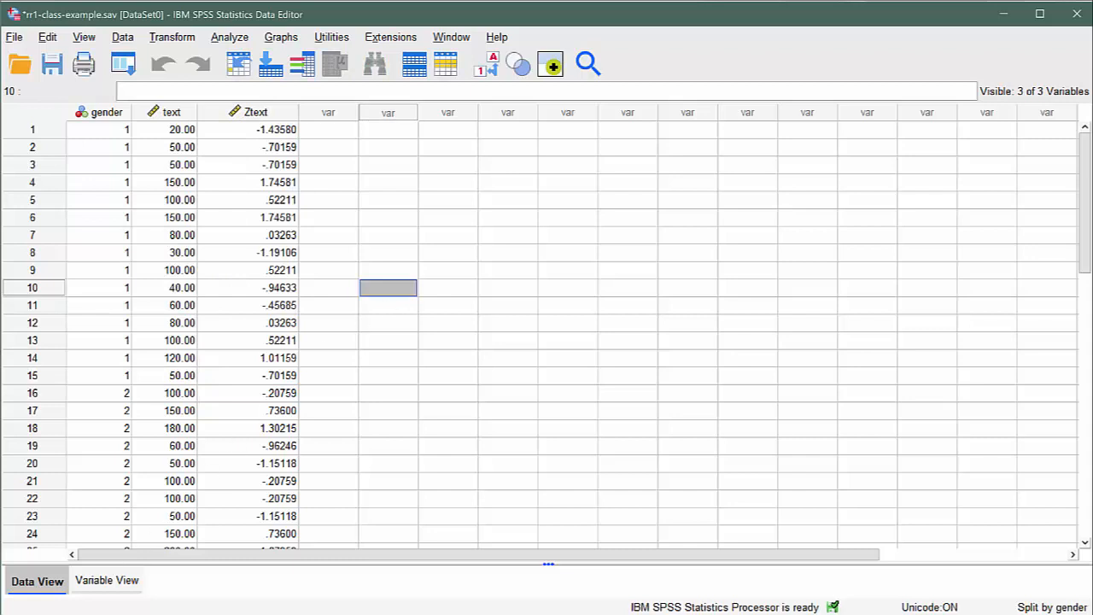
key(super)
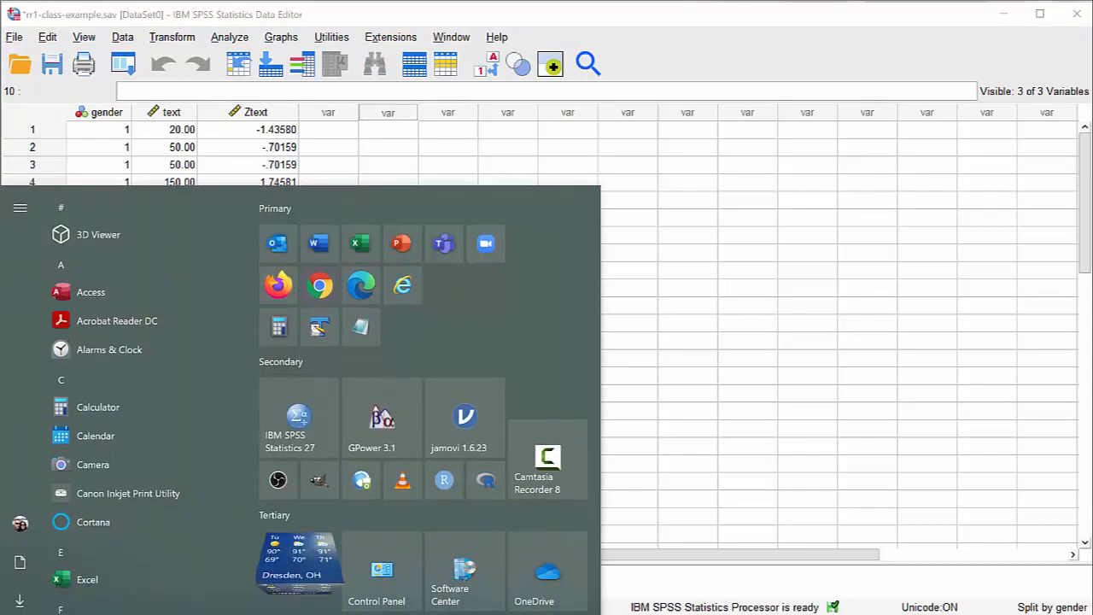
scroll(76, 373, down, 5)
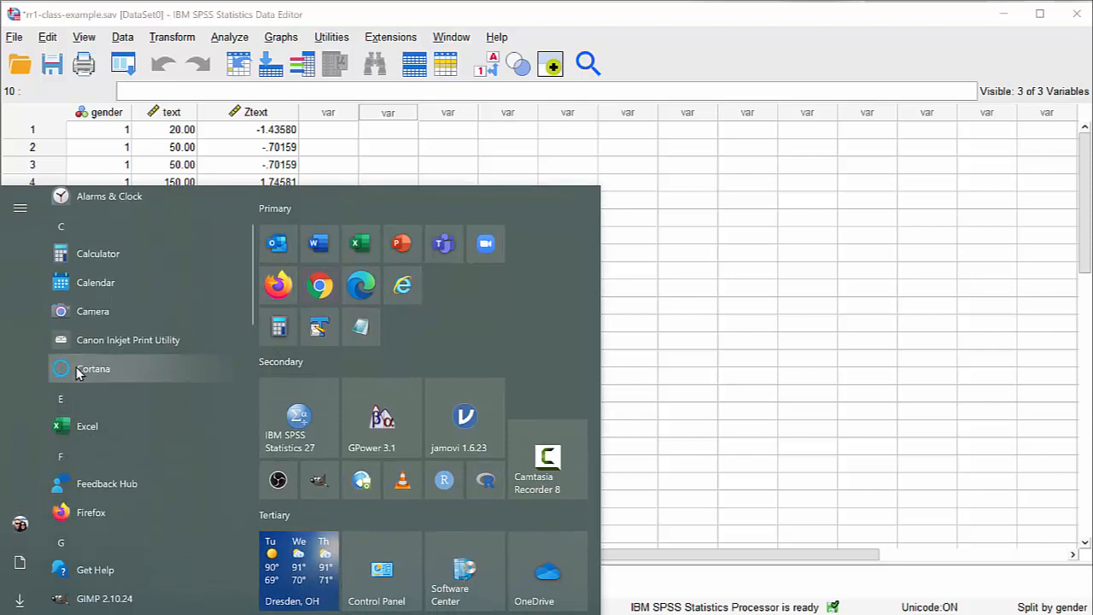
scroll(76, 374, down, 3)
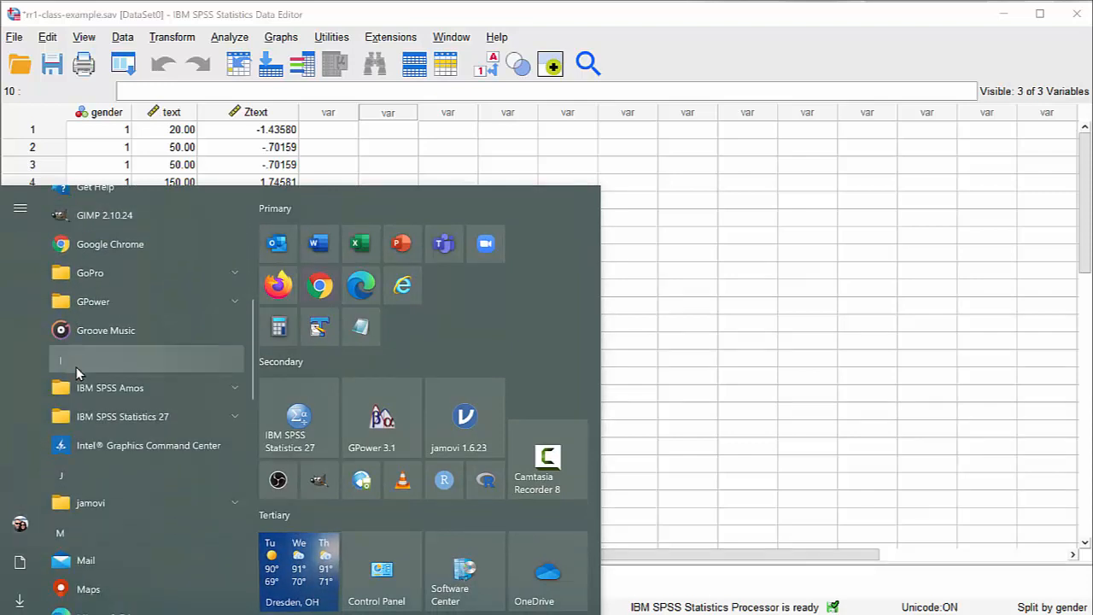
text(snip)
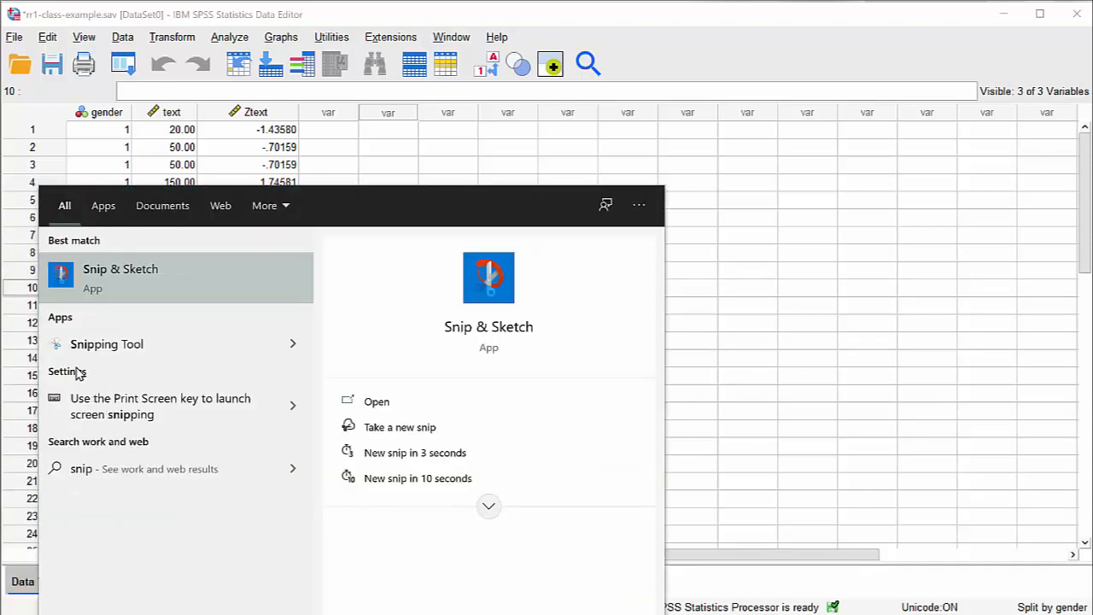
click(485, 332)
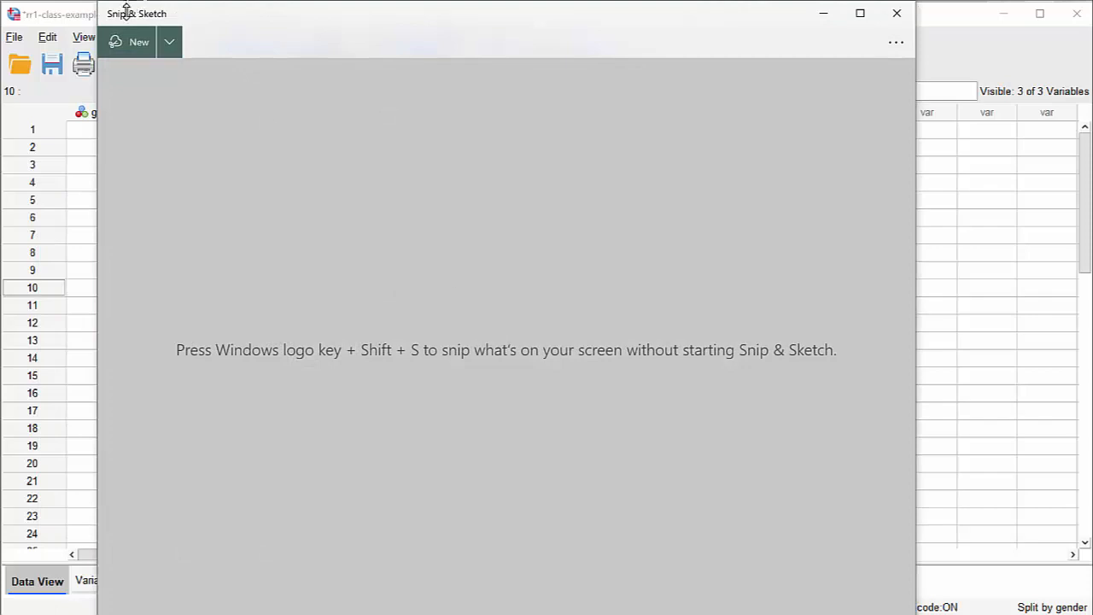
Capture a rectangular snip of the gender, text and Ztext columns with headers for rows 1 to 15, and close Snip & Sketch
click(134, 39)
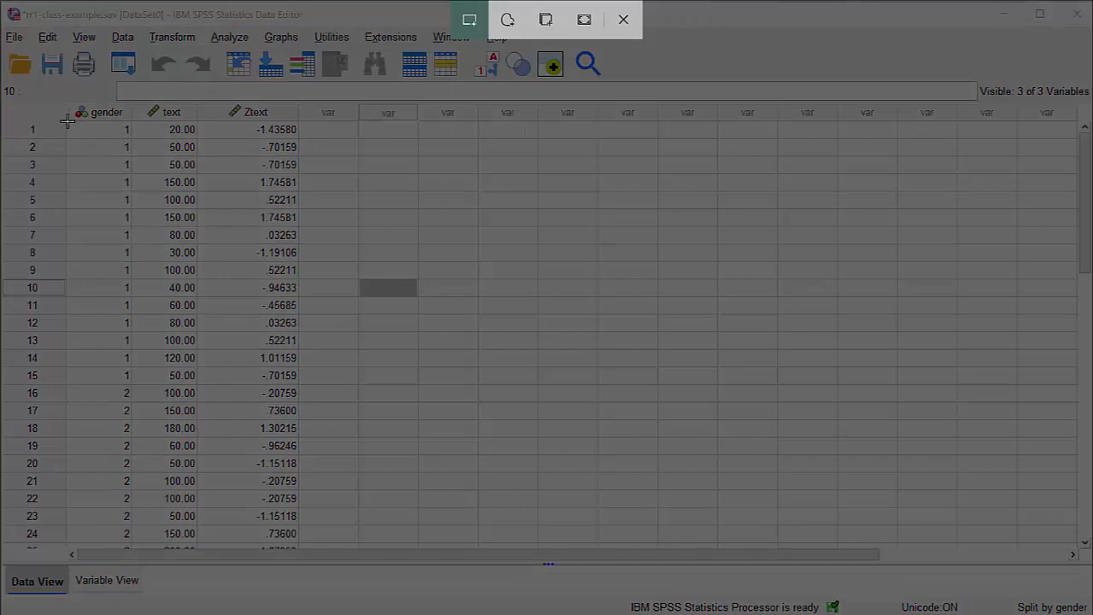
drag(63, 103, 301, 384)
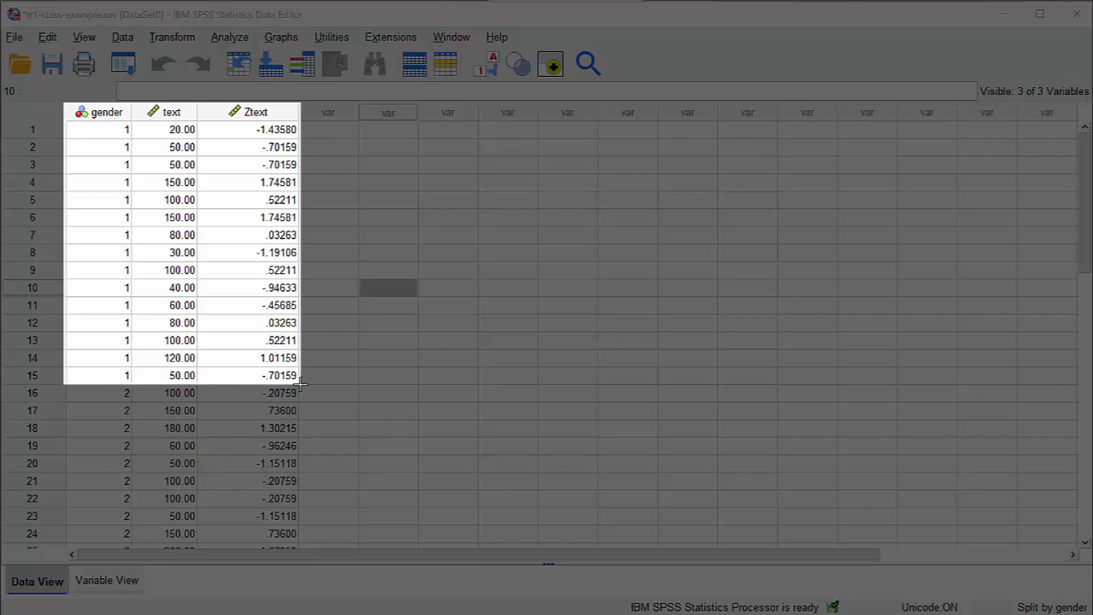
drag(301, 385, 300, 384)
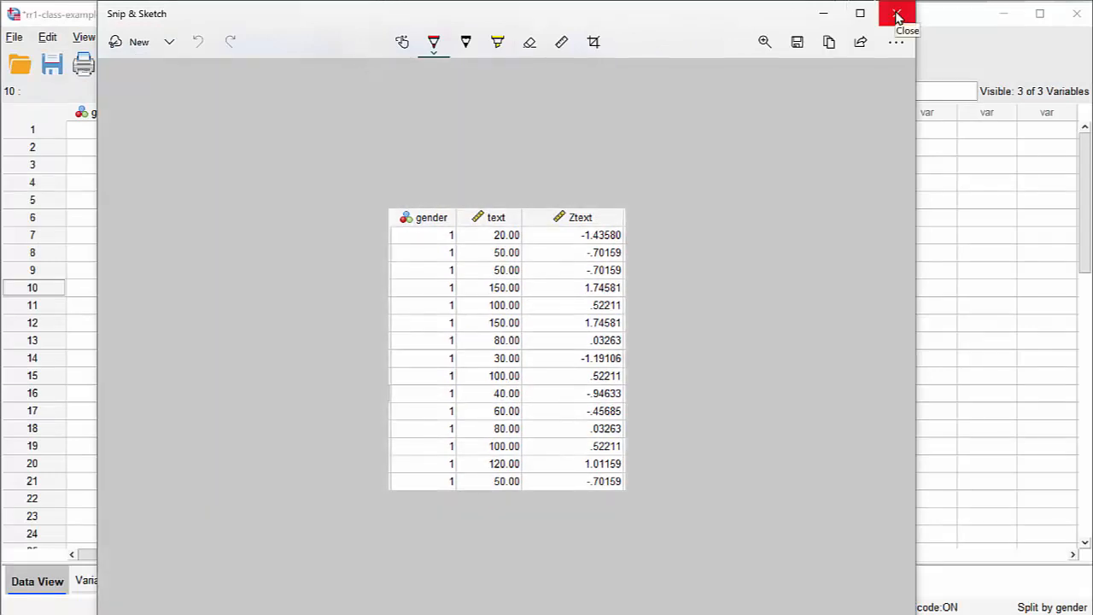
click(897, 15)
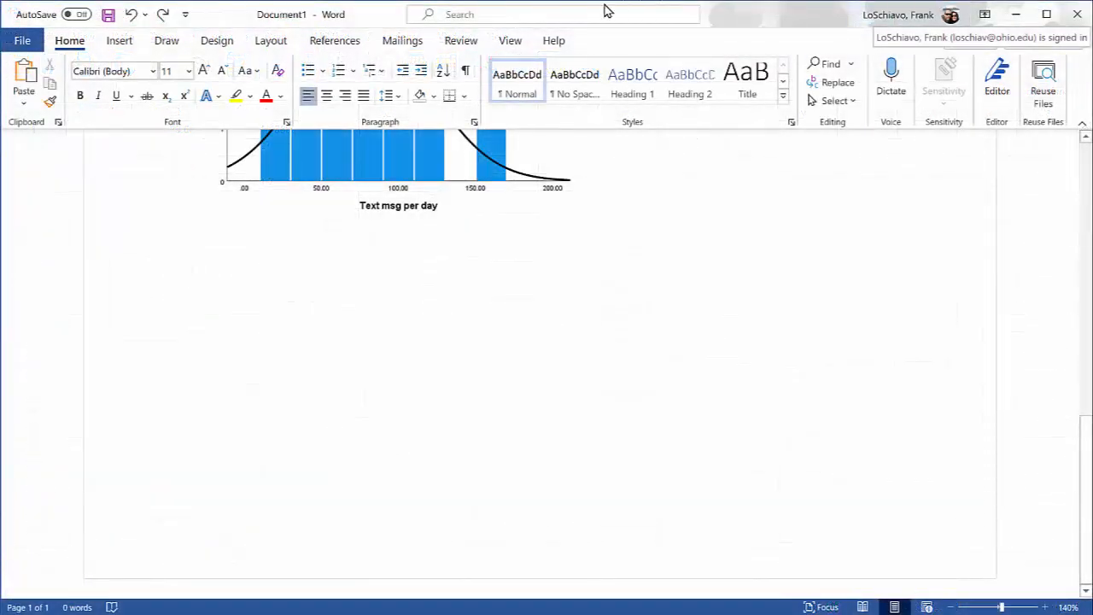
Paste the z-score snip below the histogram in the Word document and scale the picture down proportionally
click(25, 77)
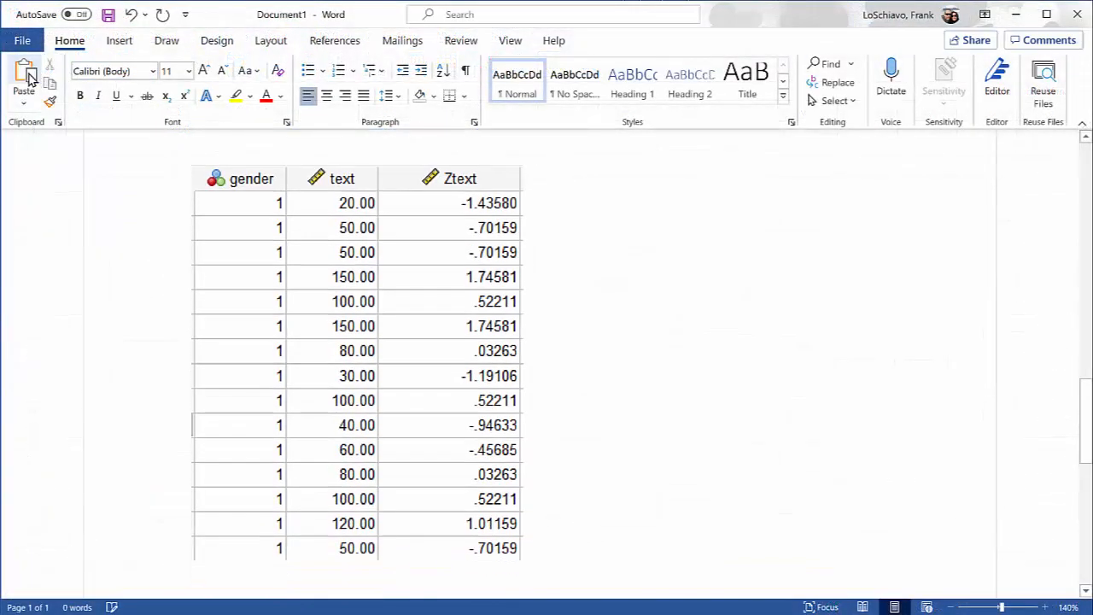
click(459, 304)
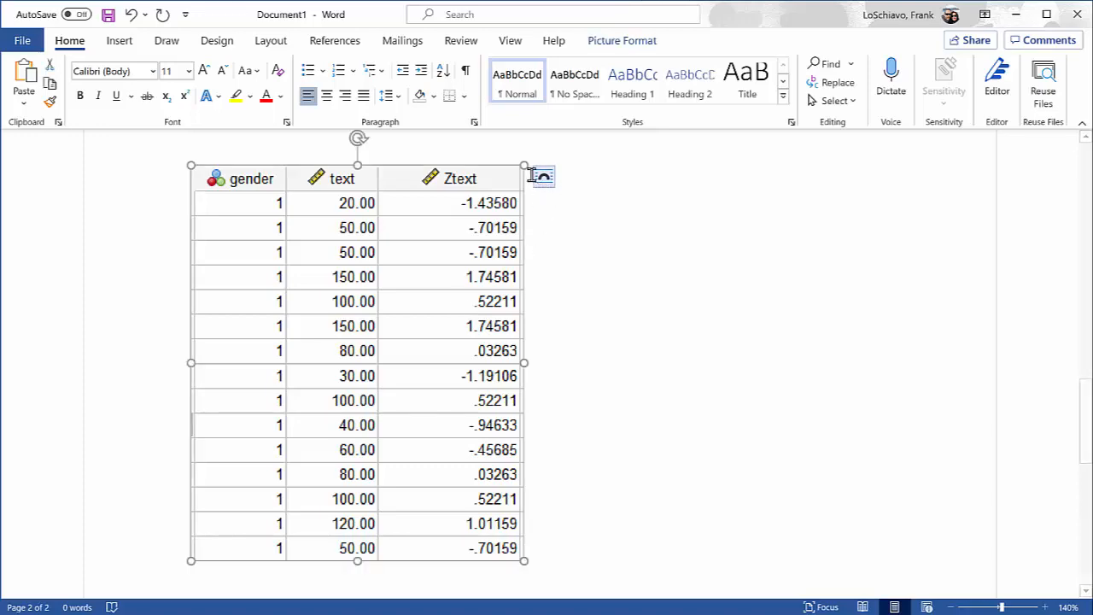
drag(525, 167, 330, 244)
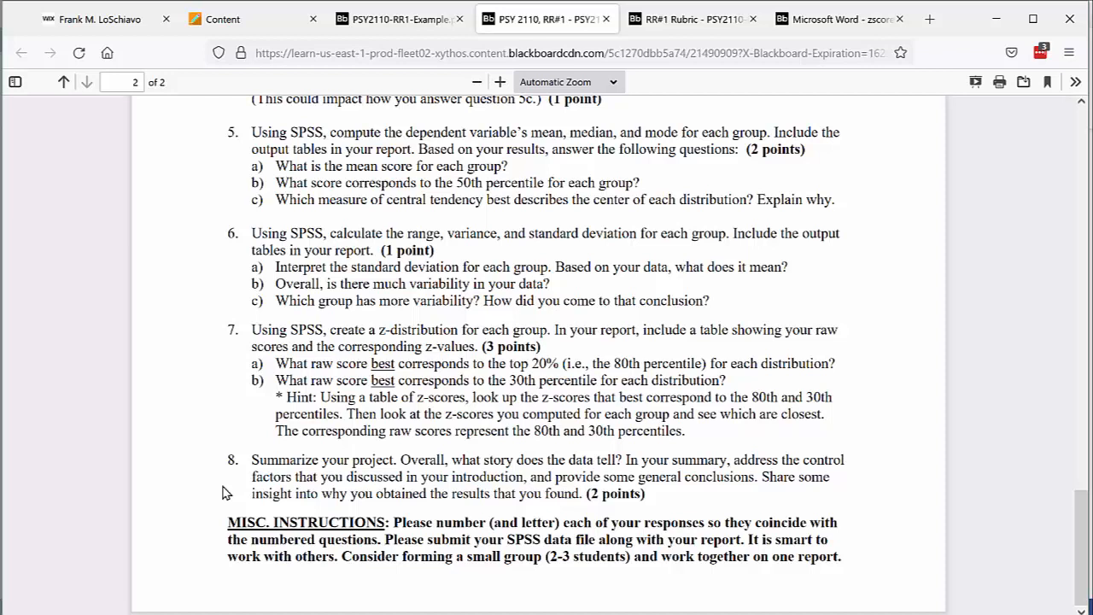
Switch to the Research Report #1 grading rubric in the browser and review the point allocation from Part I through Part VIII
click(671, 19)
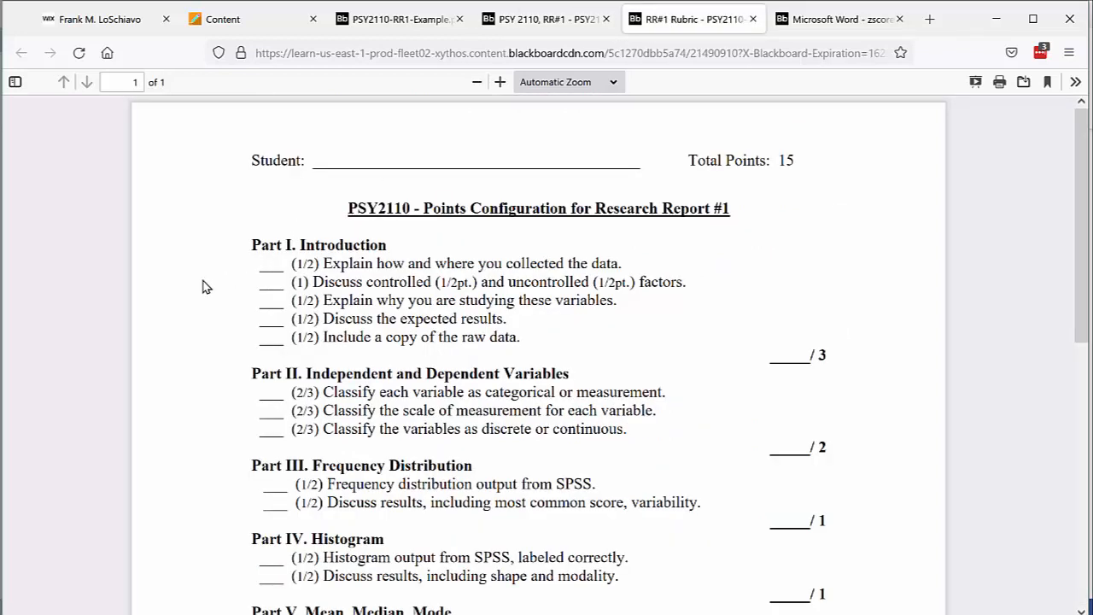
scroll(203, 286, down, 2)
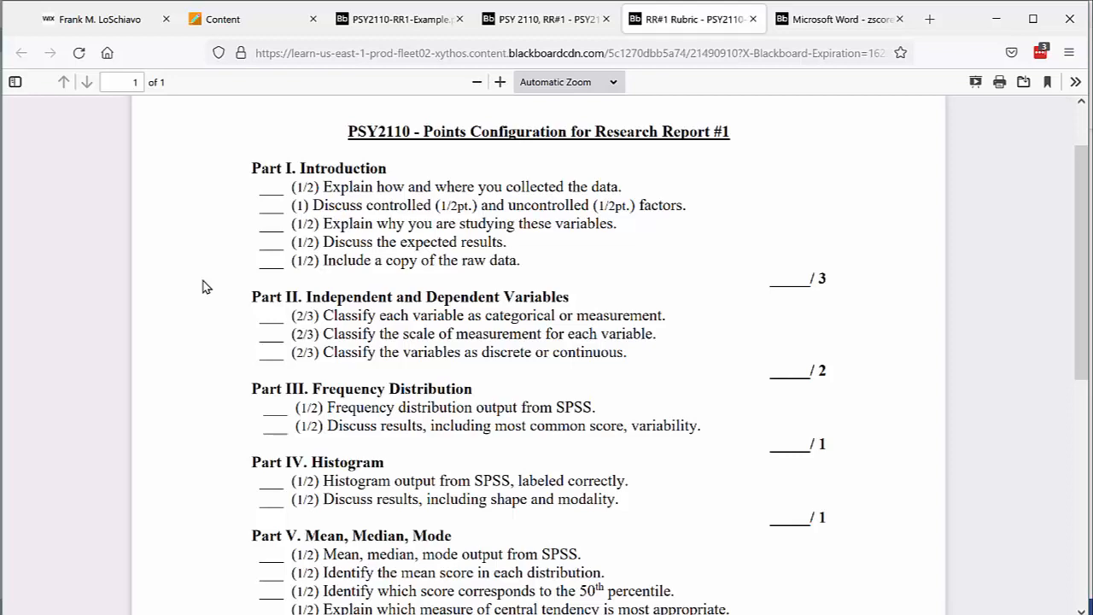
scroll(203, 286, down, 6)
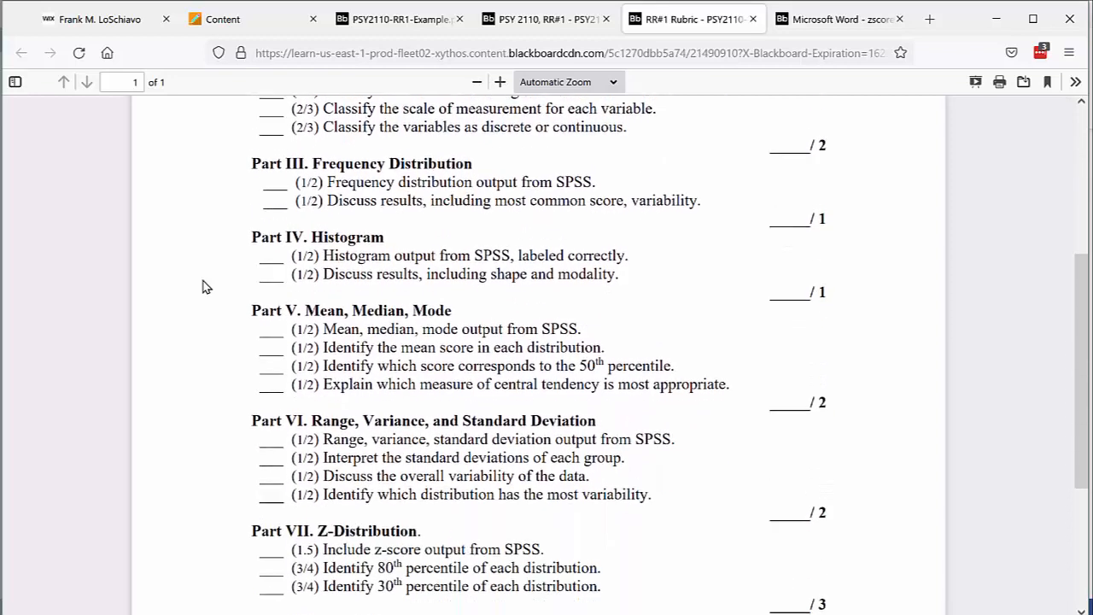
scroll(203, 286, down, 4)
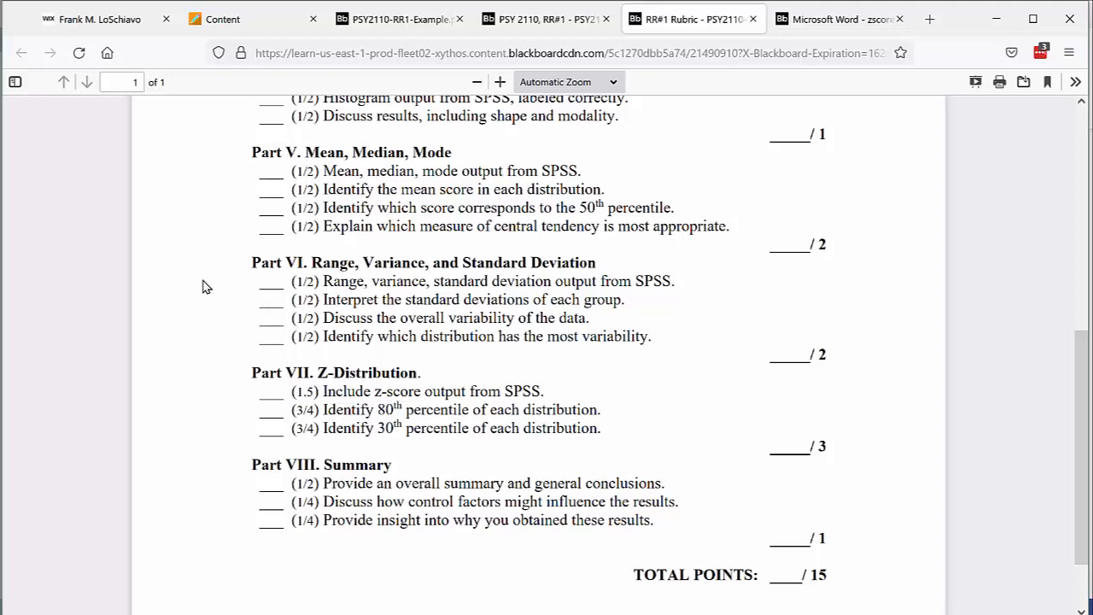
scroll(204, 286, up, 6)
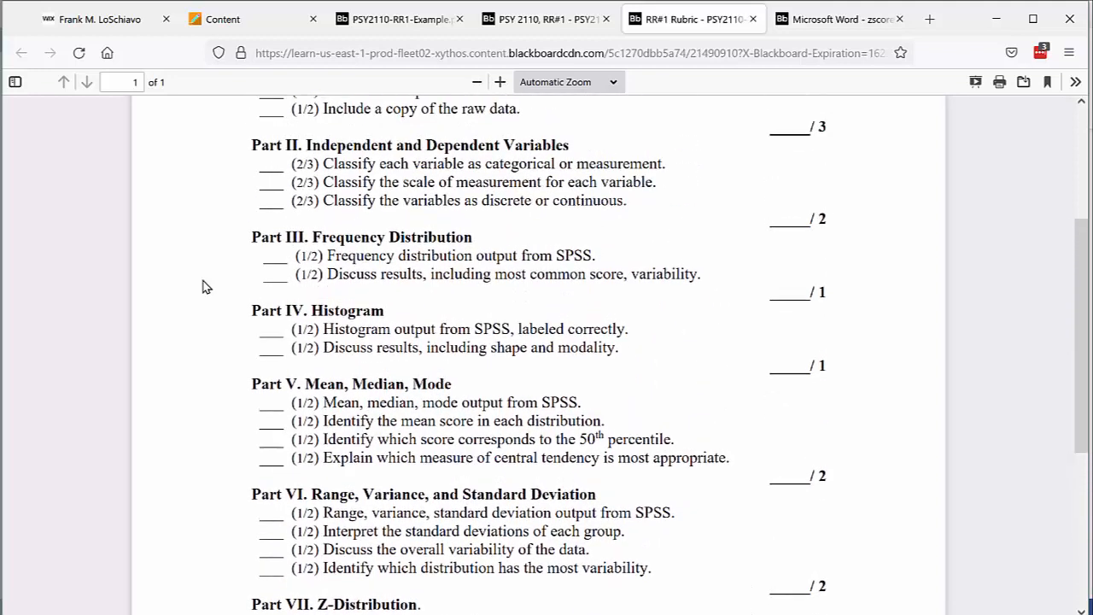
scroll(204, 286, up, 4)
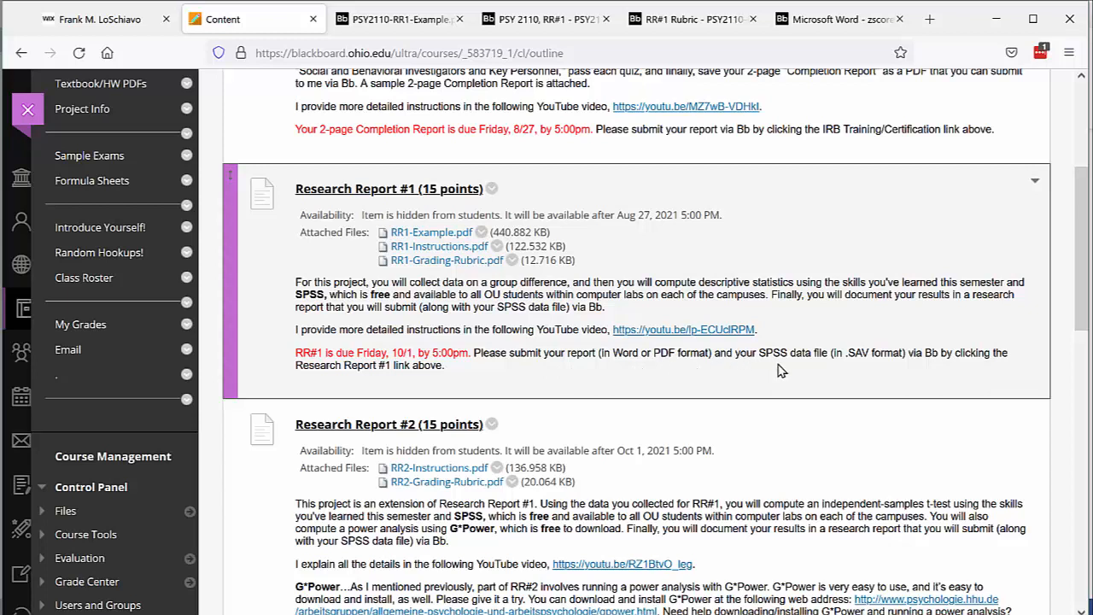
Open the Research Report #1 assignment on the Blackboard course page and view its assignment submission section
click(336, 195)
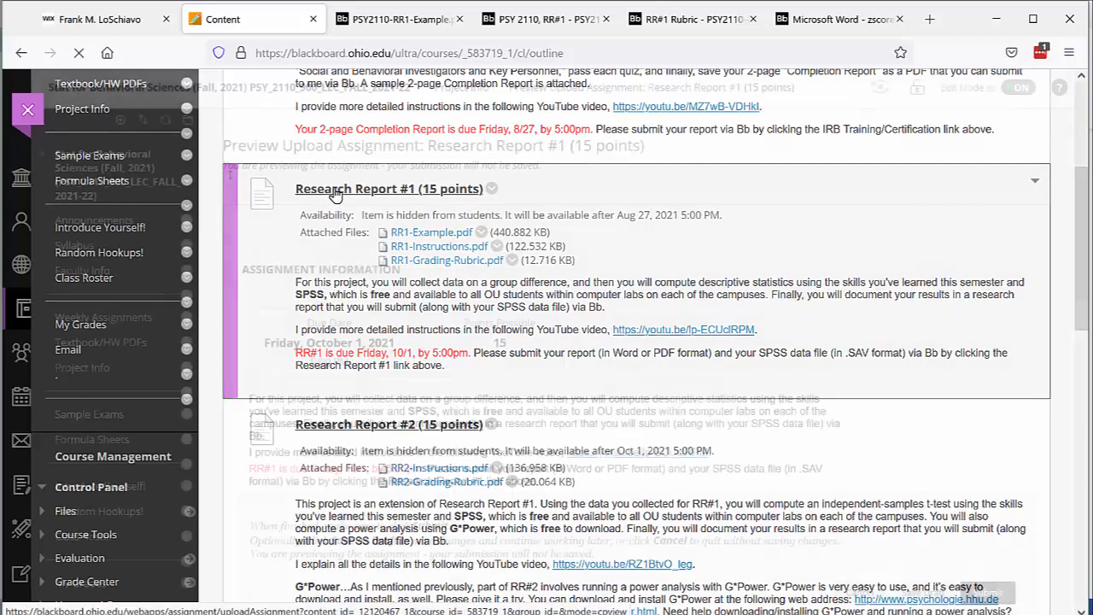
scroll(341, 207, down, 5)
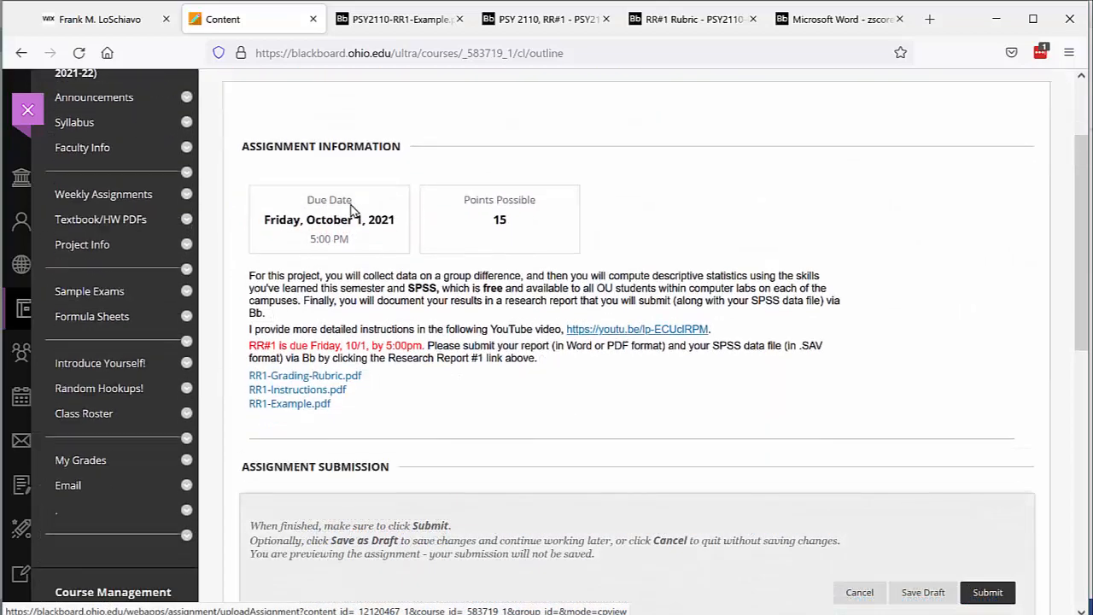